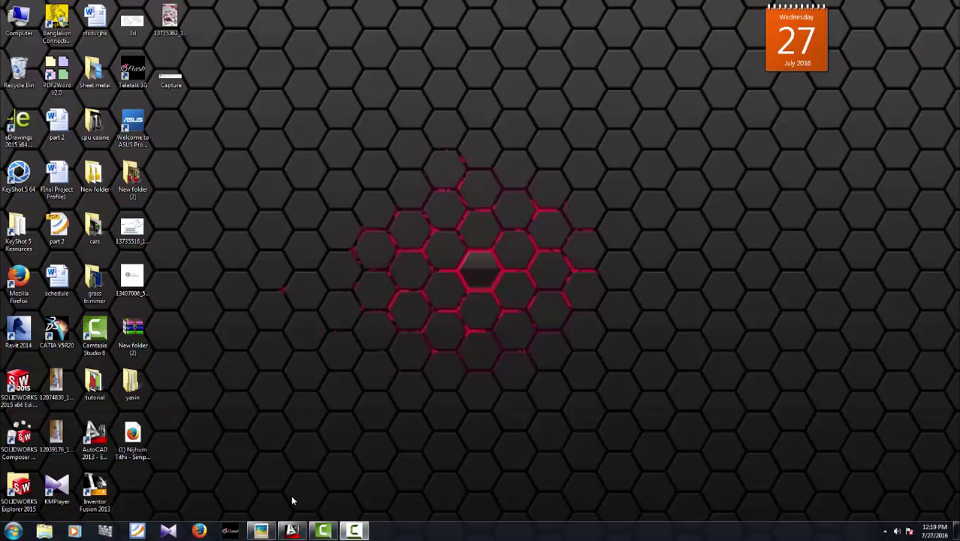
# - Open the 3d image of the dimensioned bracket drawing in Picasa Photo Viewer
pyautogui.doubleClick(136, 21)
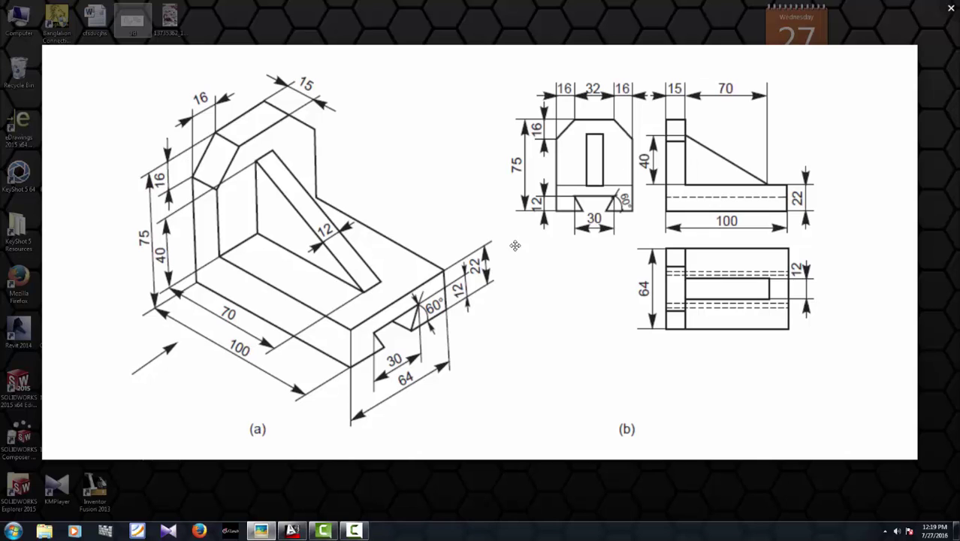
# - Return to AutoCAD and switch to the 3D Modeling workspace
pyautogui.click(295, 502)
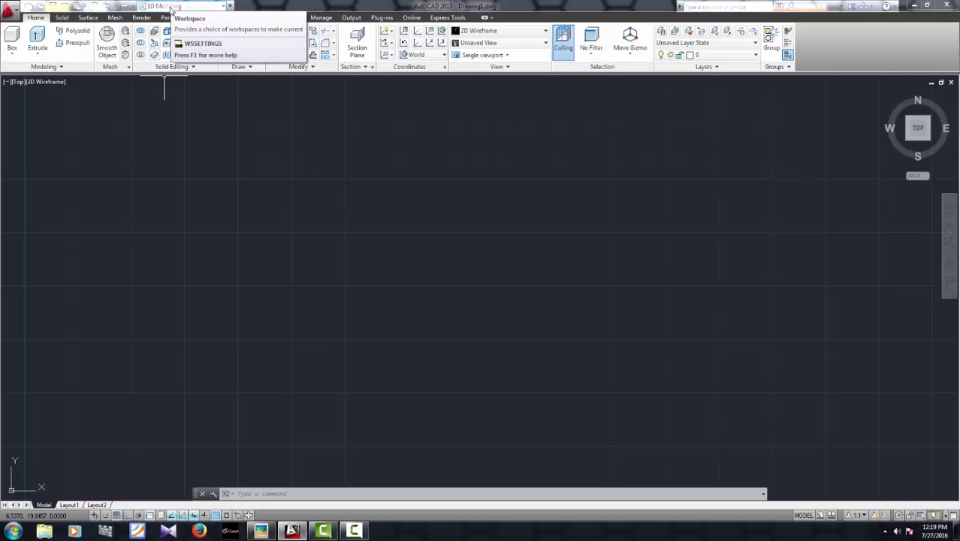
pyautogui.click(225, 6)
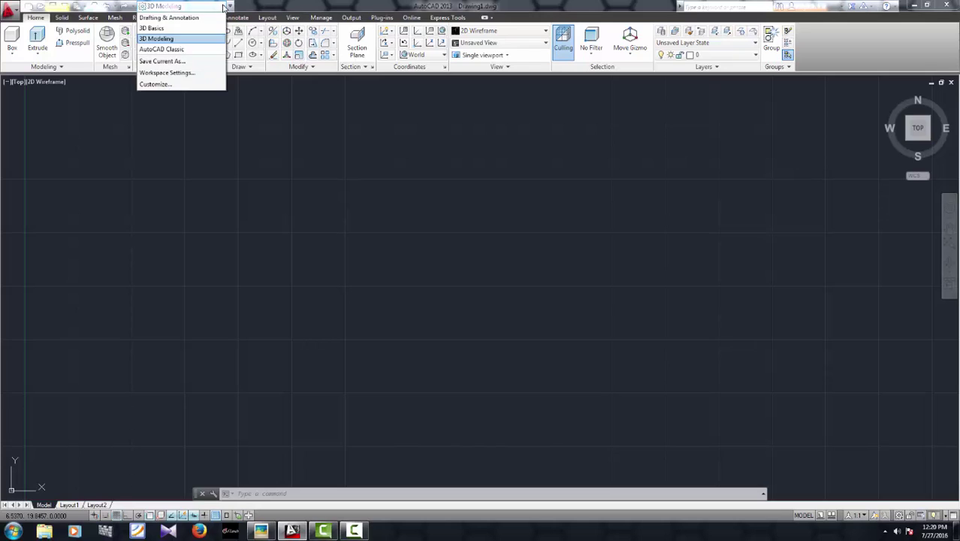
pyautogui.click(167, 39)
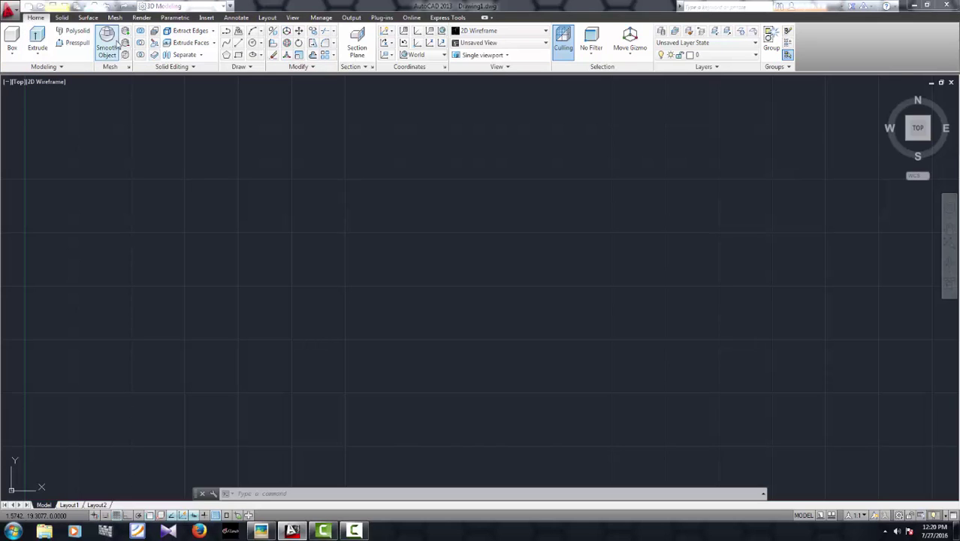
# - Switch to the Right preset view and pan the origin toward the lower left
pyautogui.click(531, 45)
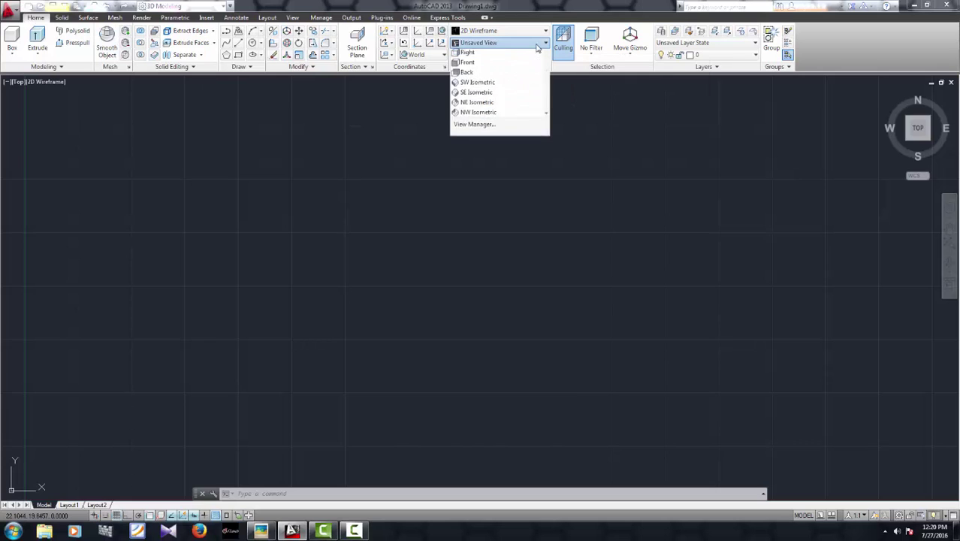
pyautogui.click(483, 84)
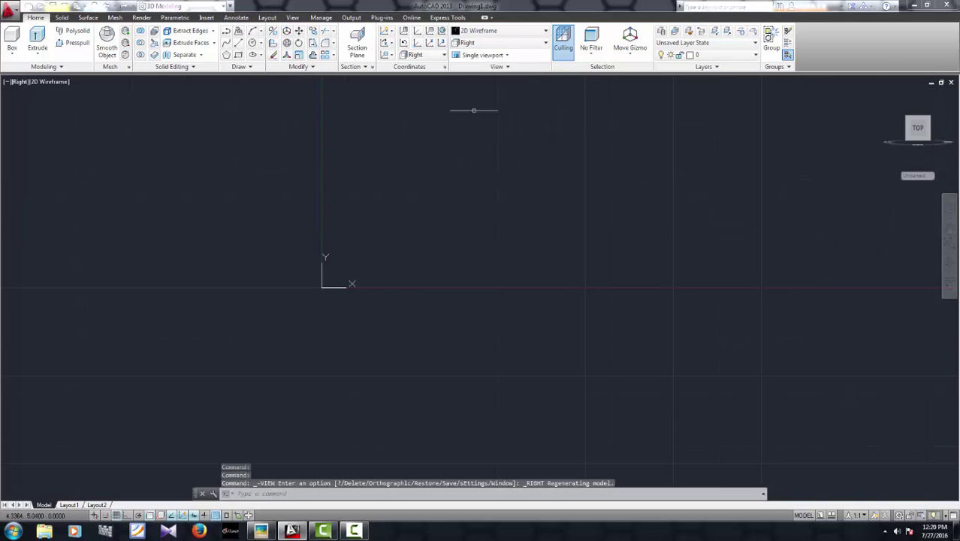
pyautogui.moveTo(506, 296); pyautogui.dragTo(296, 383, button='middle')
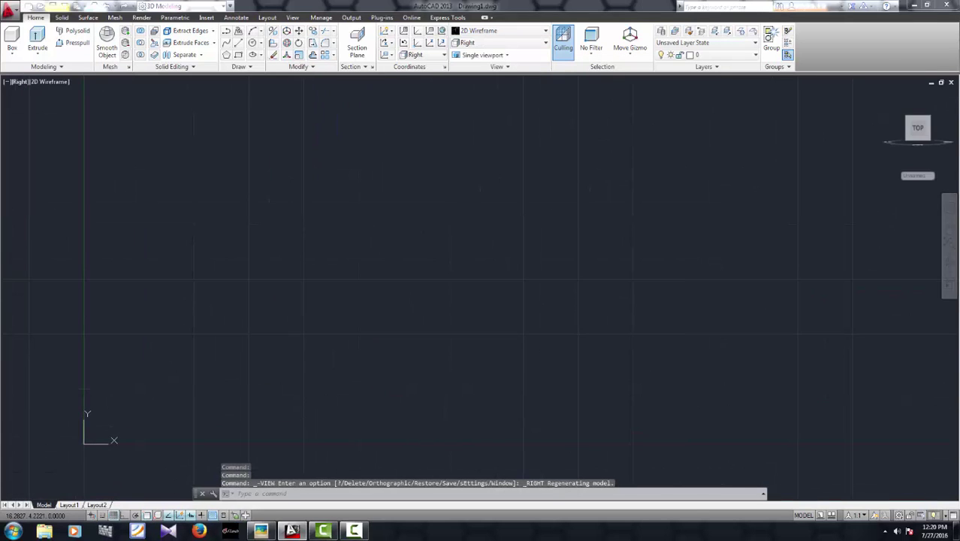
pyautogui.moveTo(495, 333); pyautogui.dragTo(459, 343, button='middle')
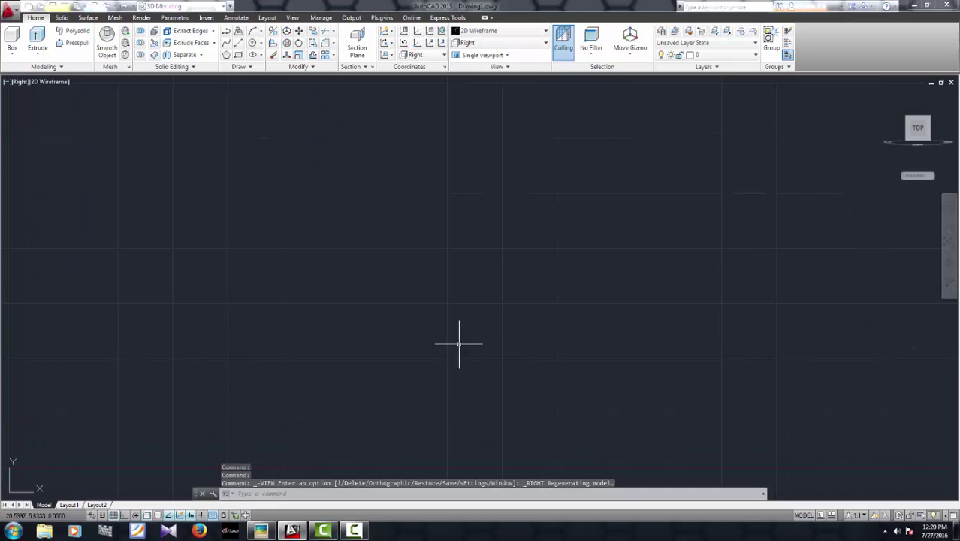
# - Turn the UCS icon off with the UCSICON command
pyautogui.click(322, 494)
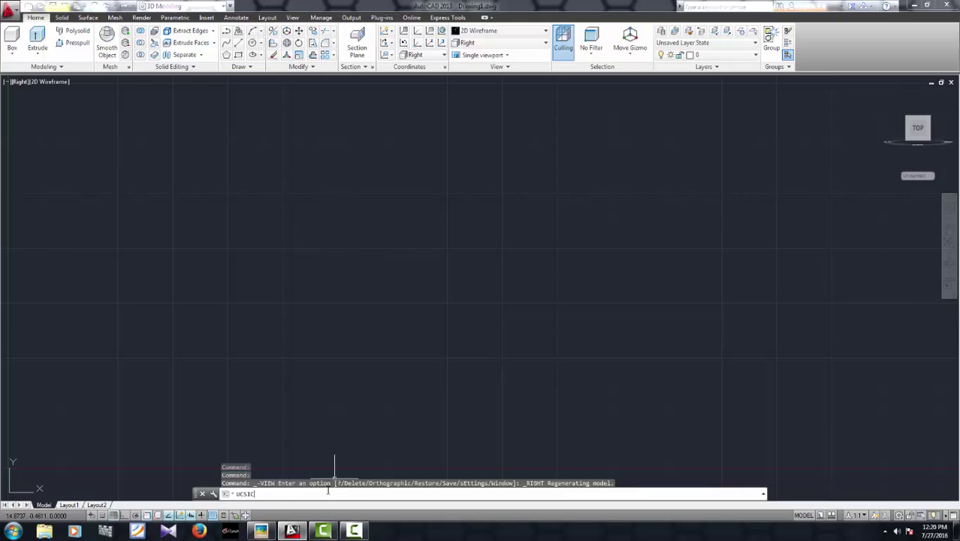
pyautogui.press('Return')
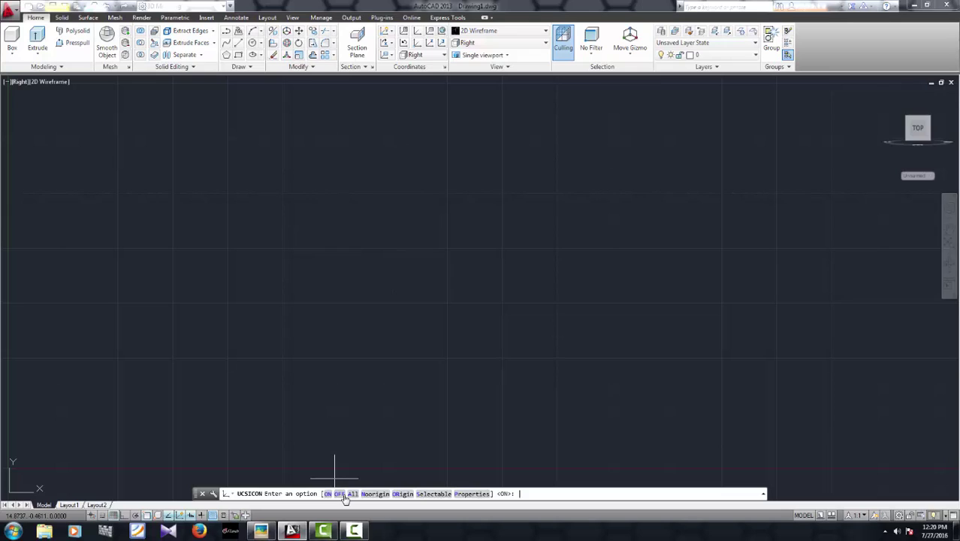
pyautogui.click(343, 495)
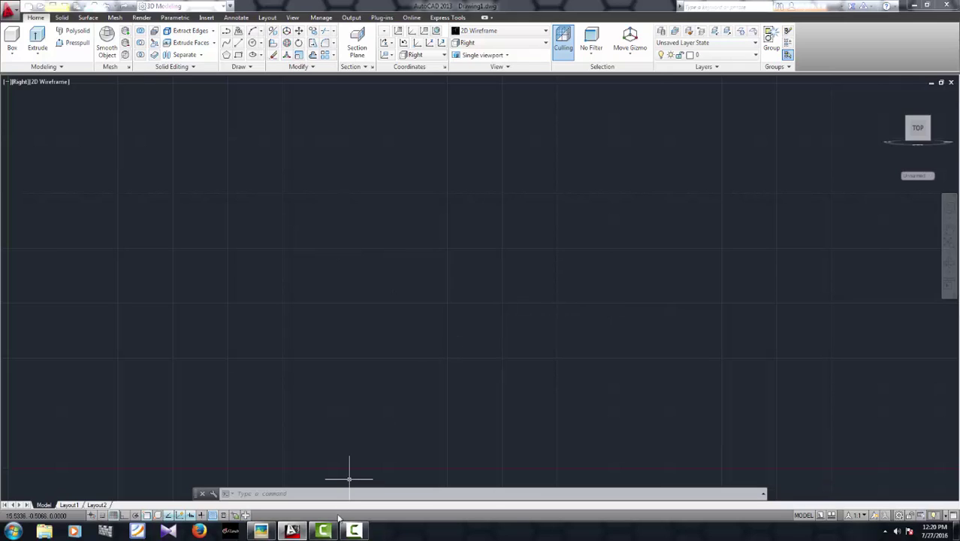
pyautogui.click(261, 531)
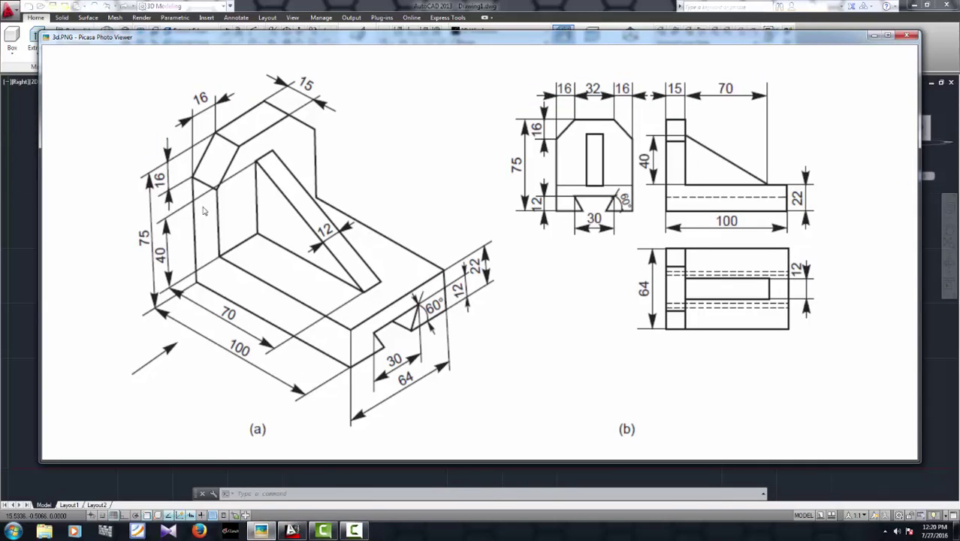
pyautogui.moveTo(481, 248)
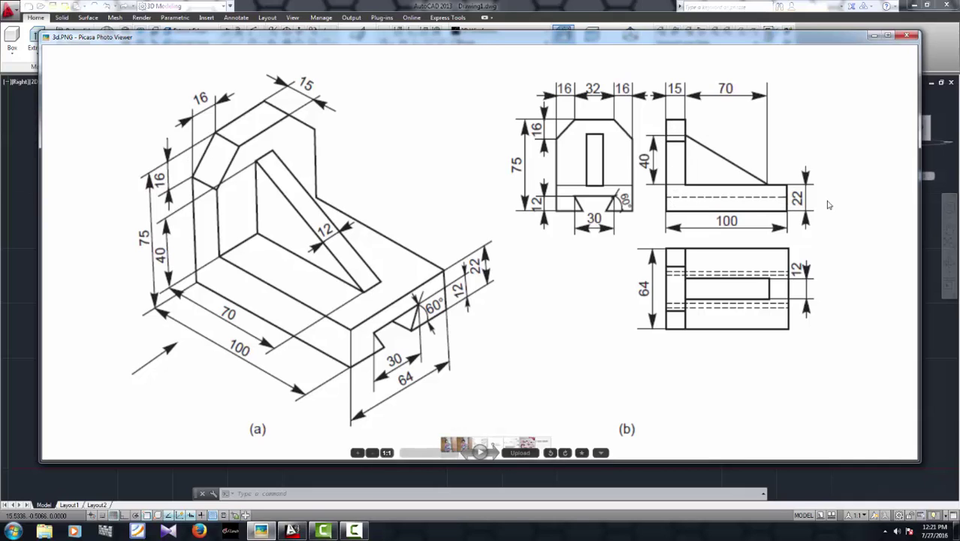
pyautogui.click(875, 37)
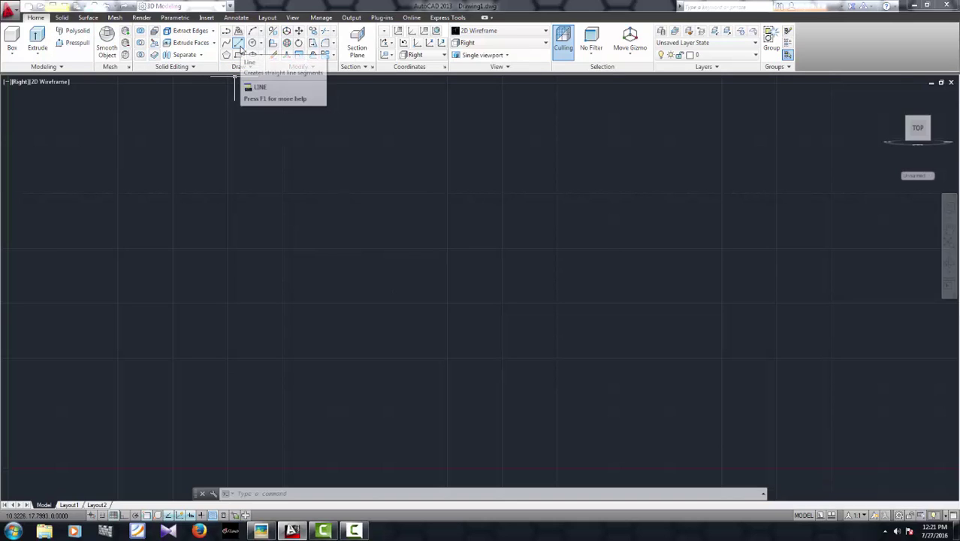
# - Start a line at a picked point with Ortho on, aimed straight down
pyautogui.click(238, 44)
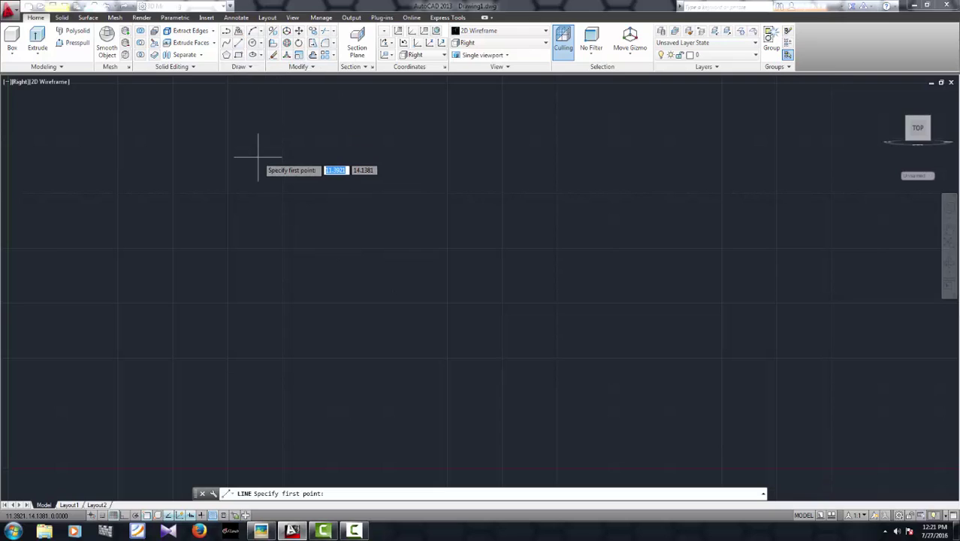
pyautogui.click(257, 158)
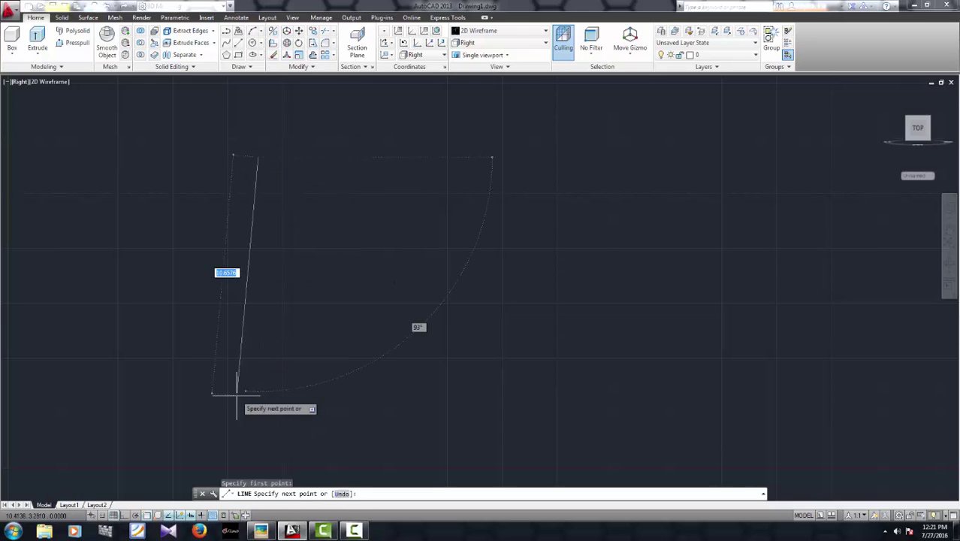
pyautogui.click(123, 517)
pyautogui.click(124, 516)
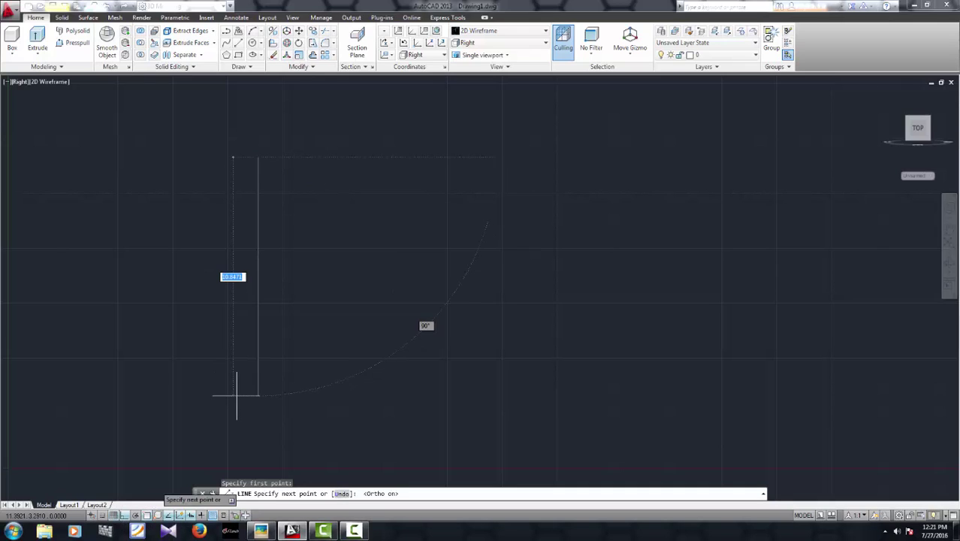
pyautogui.scroll(-2, 281, 339)
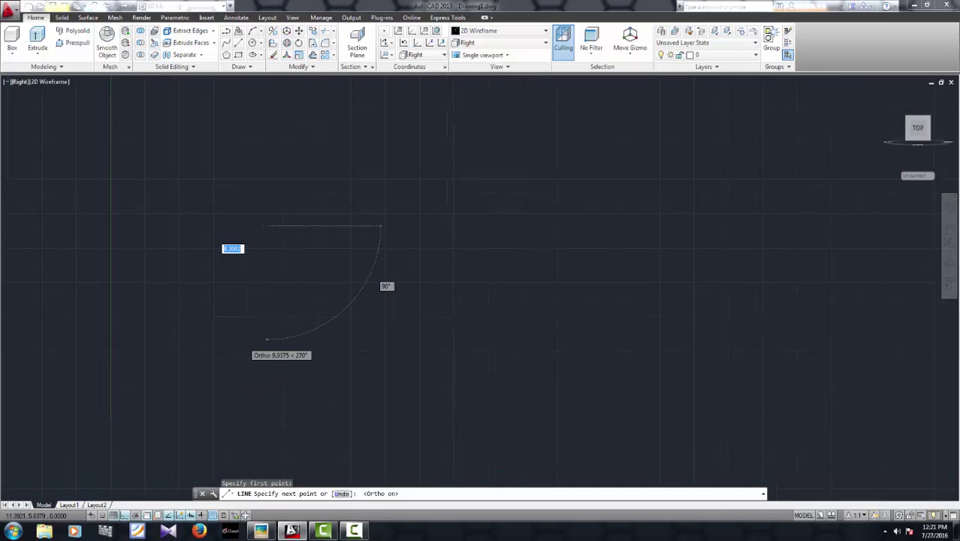
pyautogui.scroll(-2, 275, 327)
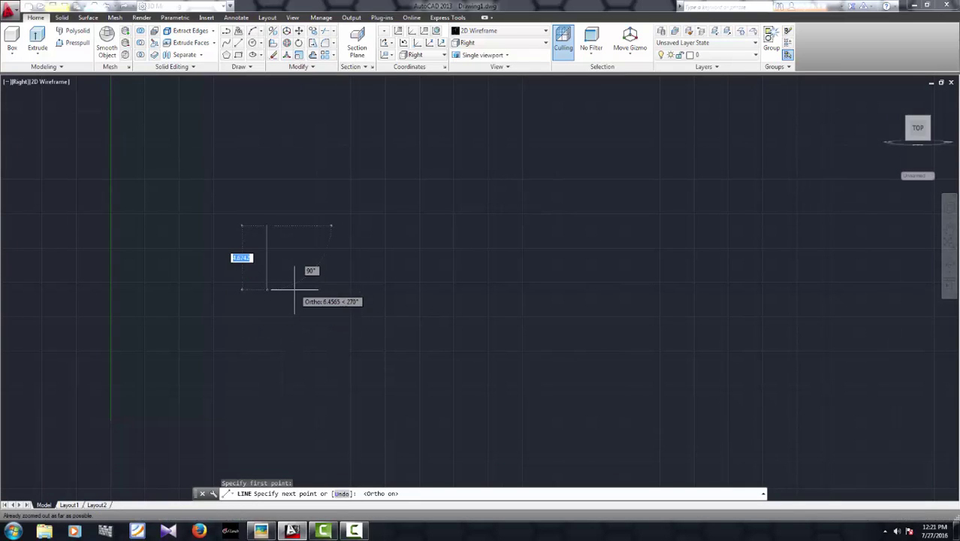
pyautogui.scroll(-2, 290, 263)
pyautogui.moveTo(290, 259); pyautogui.dragTo(280, 159, button='middle')
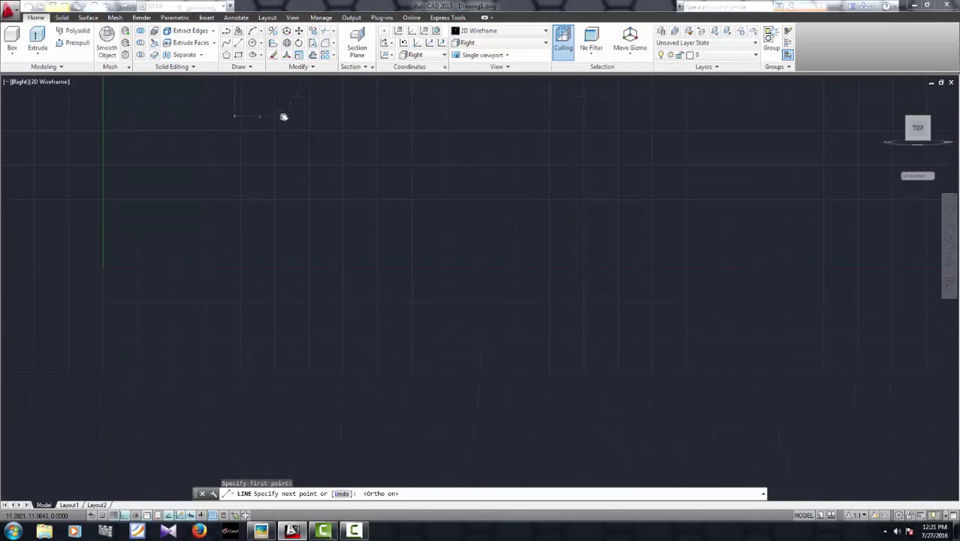
pyautogui.scroll(3, 256, 225)
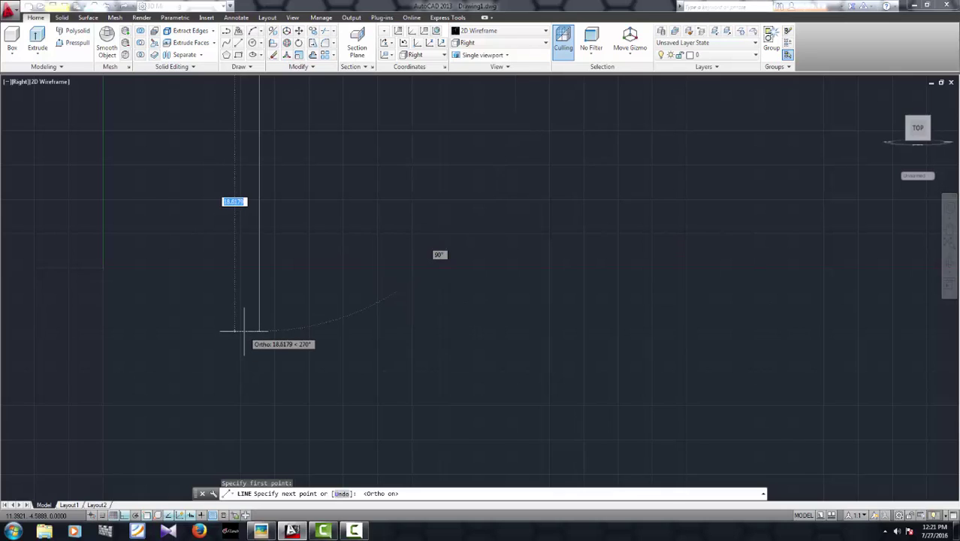
pyautogui.scroll(-1, 243, 330)
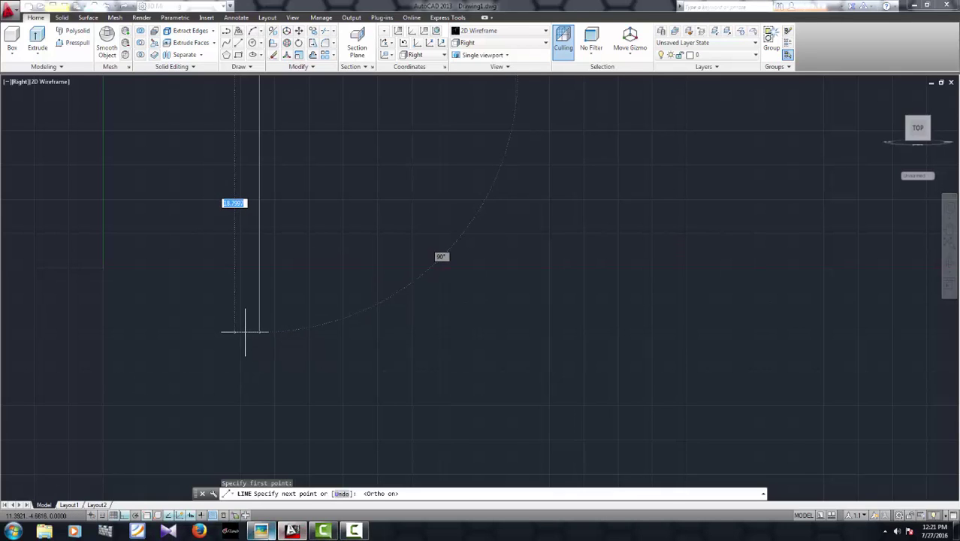
# - Check the height on the reference drawing and make the vertical line 75 long
pyautogui.click(261, 531)
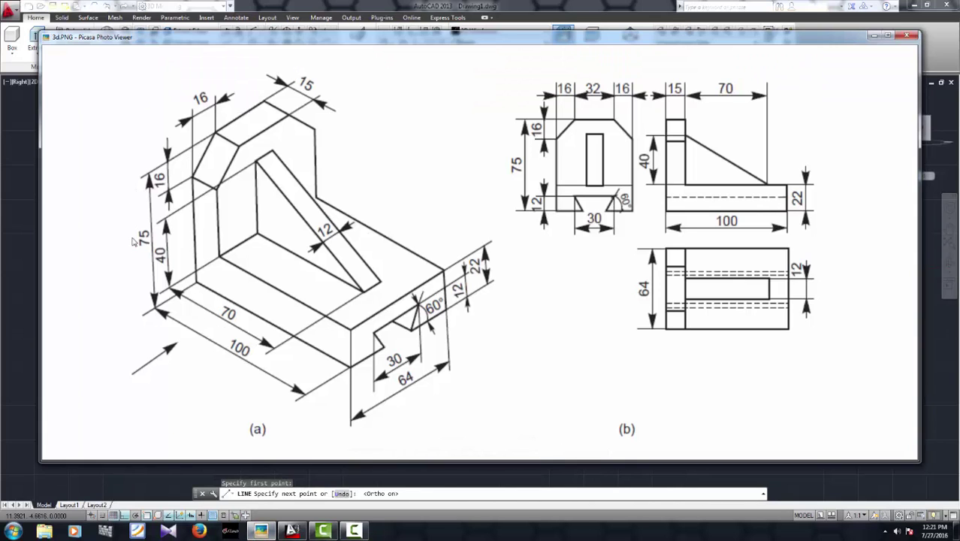
pyautogui.click(264, 534)
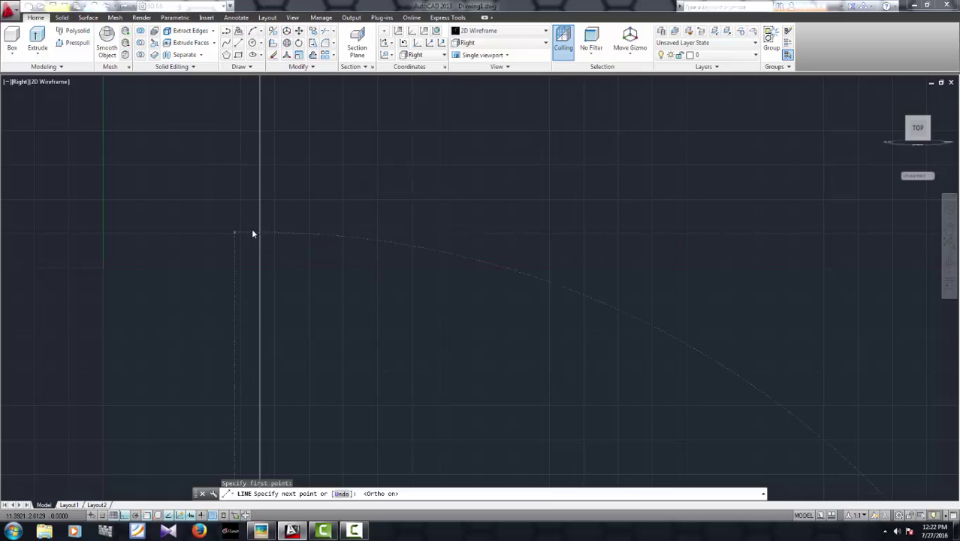
pyautogui.write('75')
pyautogui.press('Return')
pyautogui.press('Escape')
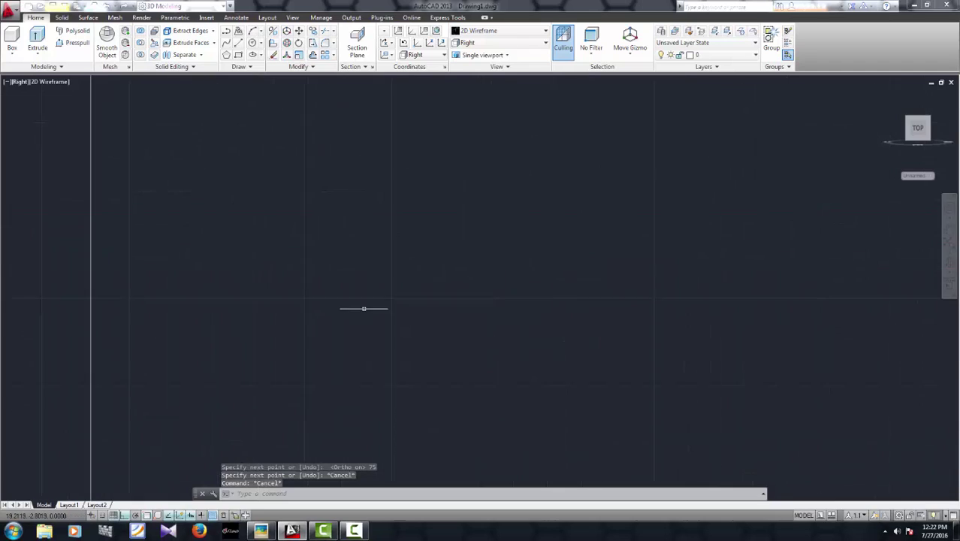
pyautogui.scroll(-5, 364, 308)
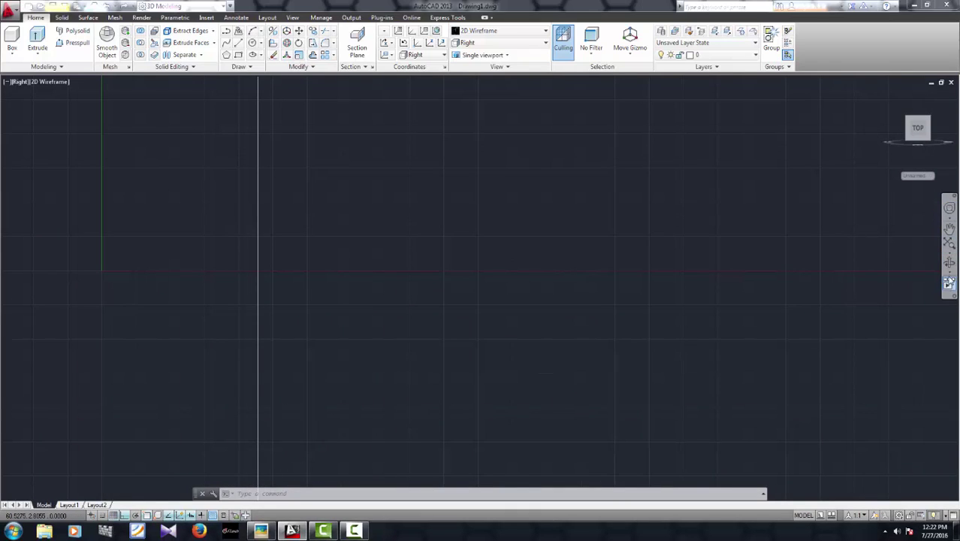
pyautogui.click(951, 210)
pyautogui.click(456, 259)
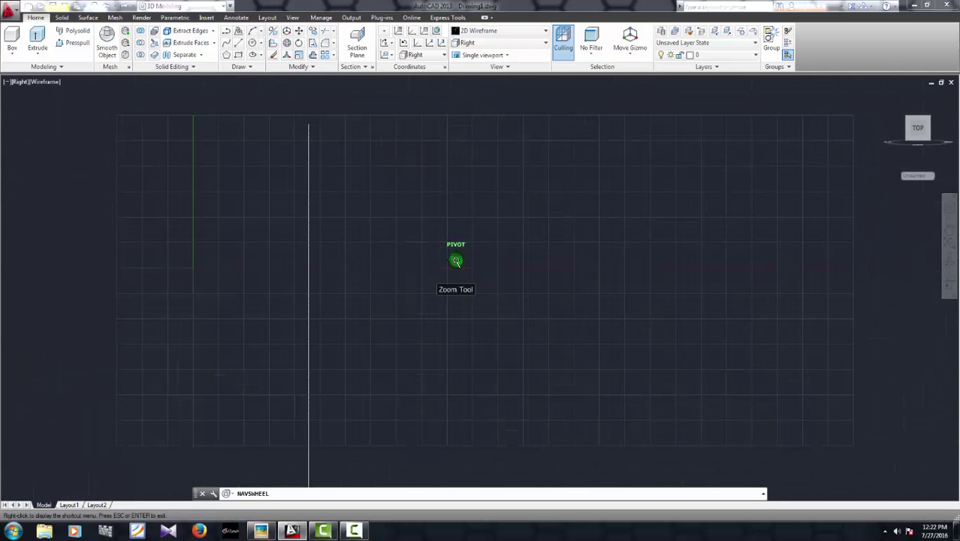
pyautogui.moveTo(457, 261); pyautogui.dragTo(436, 309)
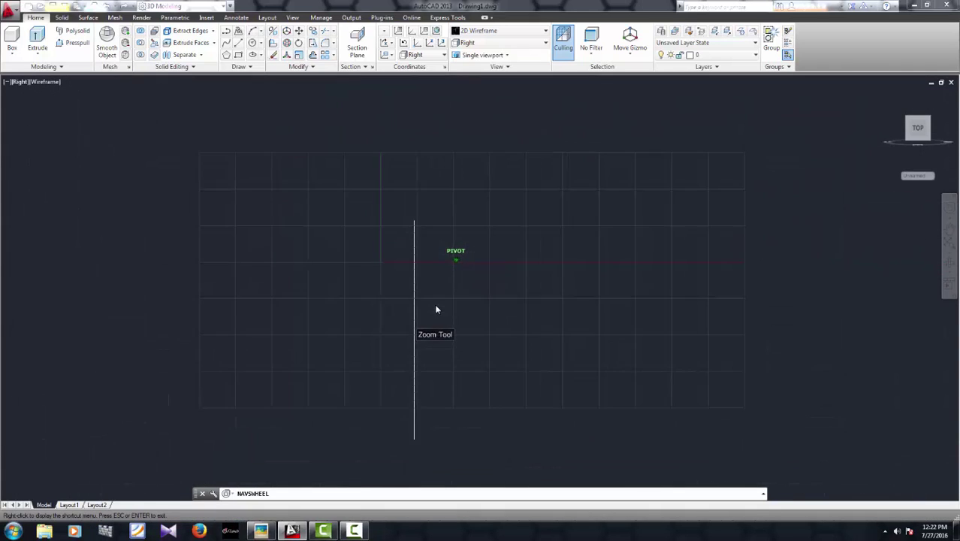
pyautogui.moveTo(435, 309); pyautogui.dragTo(399, 214)
pyautogui.press('Escape')
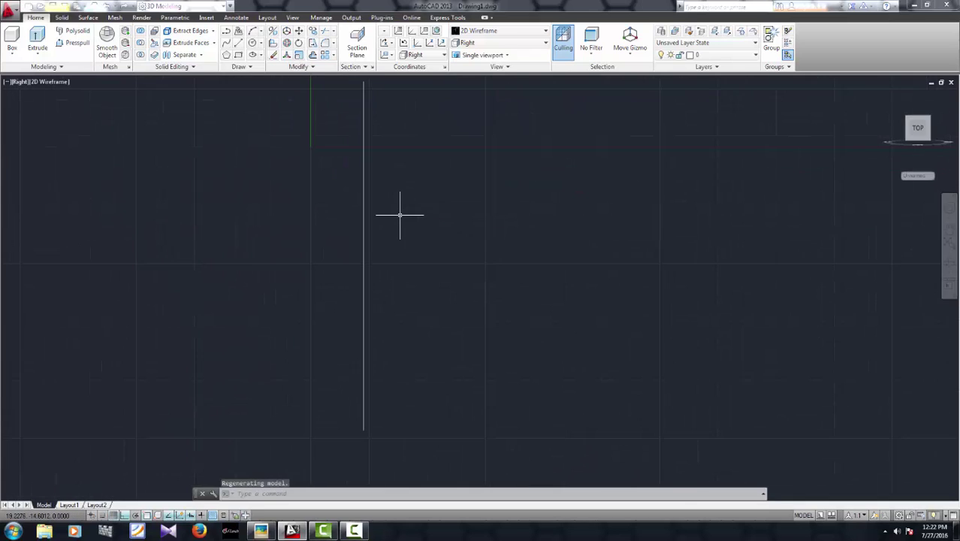
pyautogui.moveTo(400, 214); pyautogui.dragTo(381, 238, button='middle')
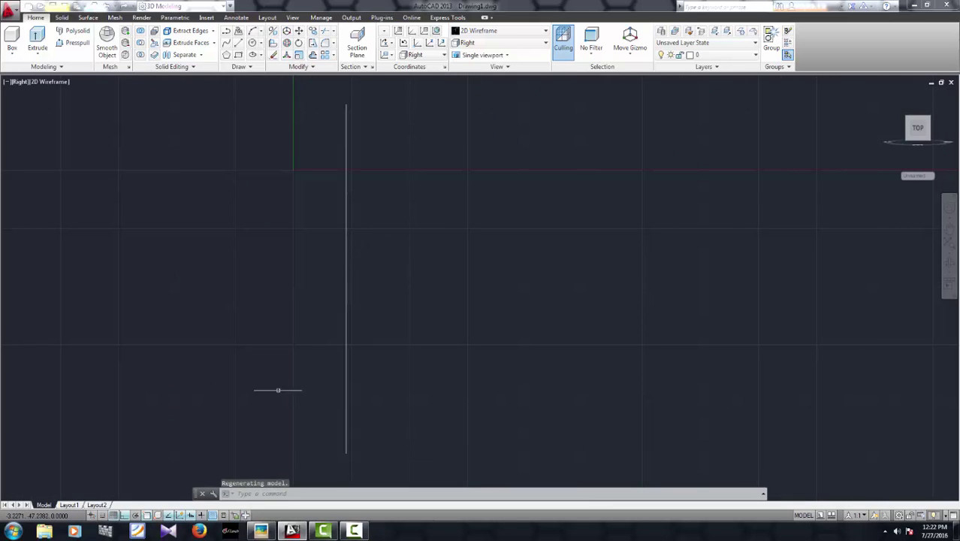
pyautogui.scroll(-2, 471, 400)
pyautogui.moveTo(489, 362); pyautogui.dragTo(304, 336, button='middle')
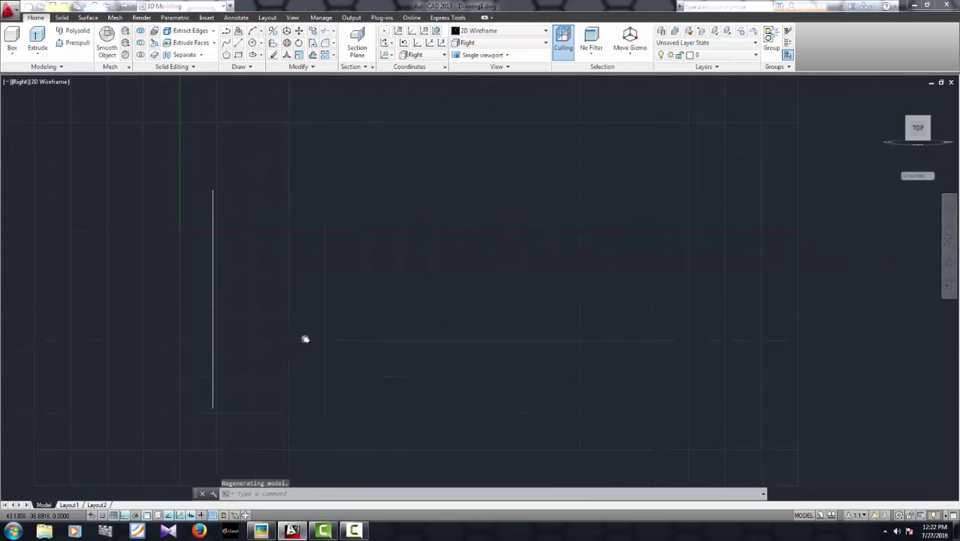
pyautogui.click(261, 532)
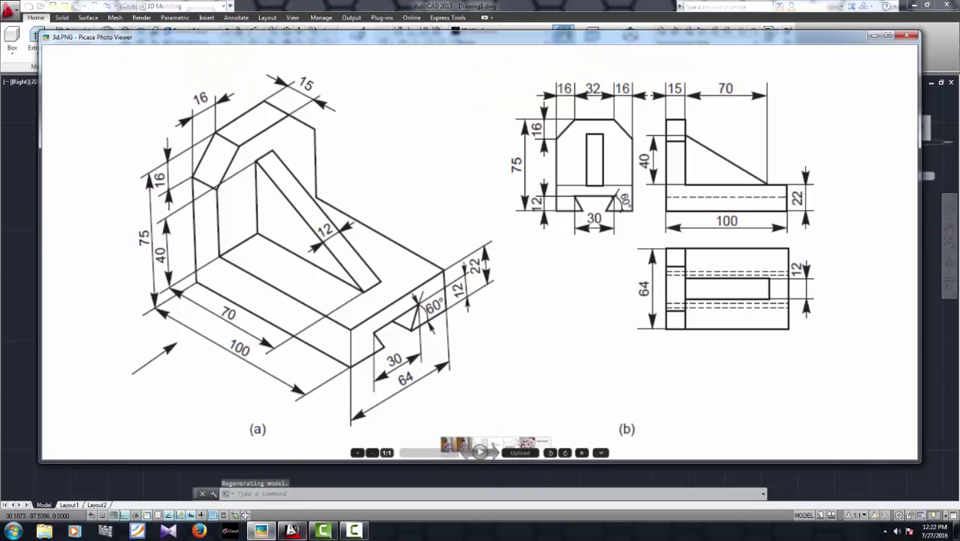
pyautogui.click(295, 531)
# - Draw a mistaken 10-unit line from the vertical line's bottom, then delete it
pyautogui.click(238, 45)
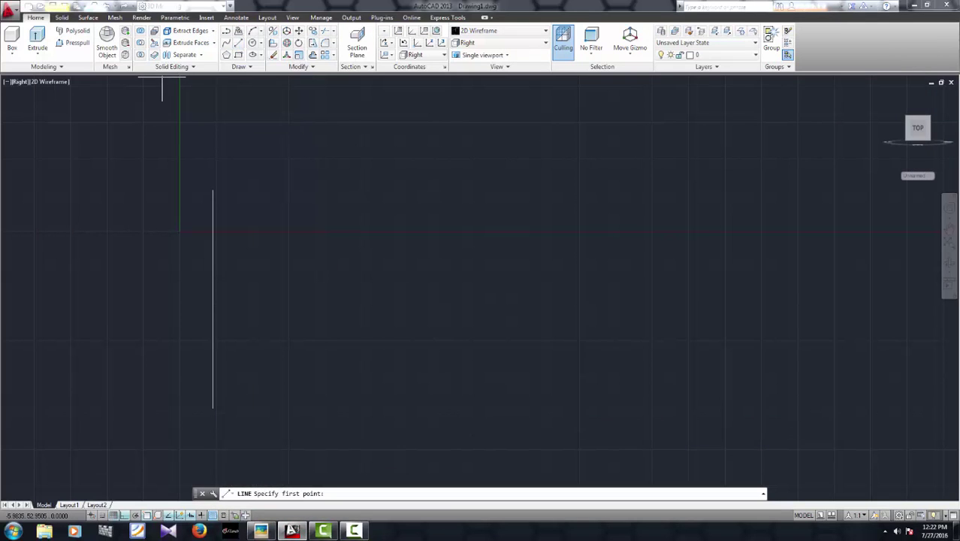
pyautogui.click(212, 407)
pyautogui.click(212, 407)
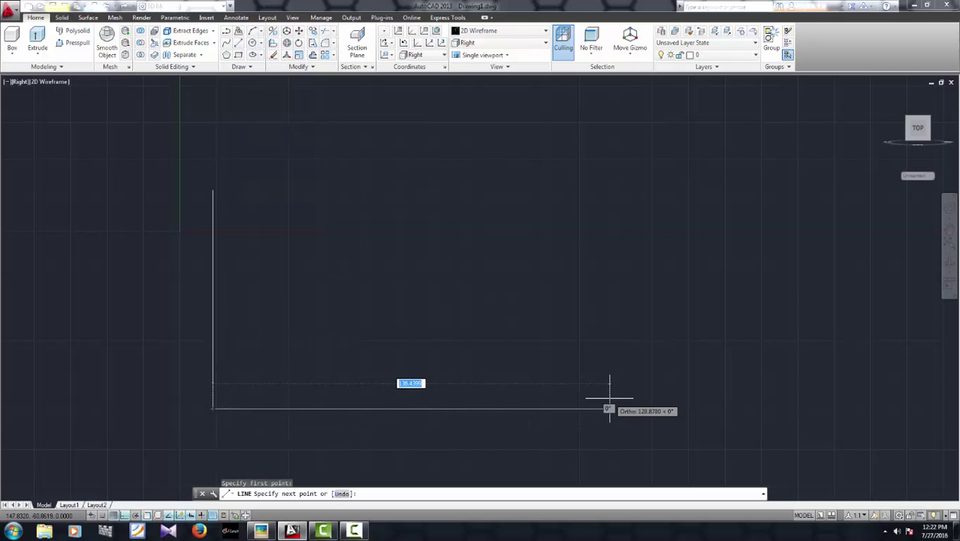
pyautogui.write('10')
pyautogui.press('Return')
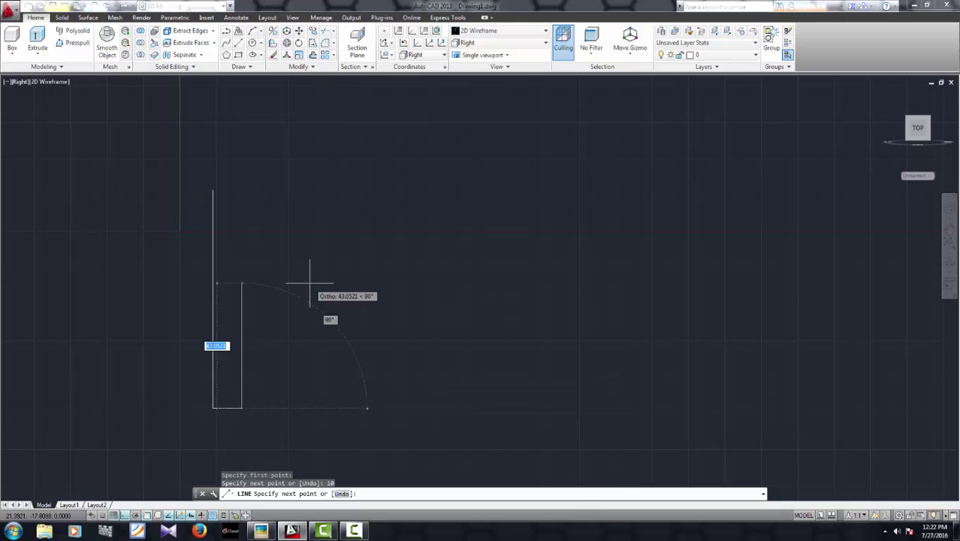
pyautogui.press('Escape')
pyautogui.click(233, 408)
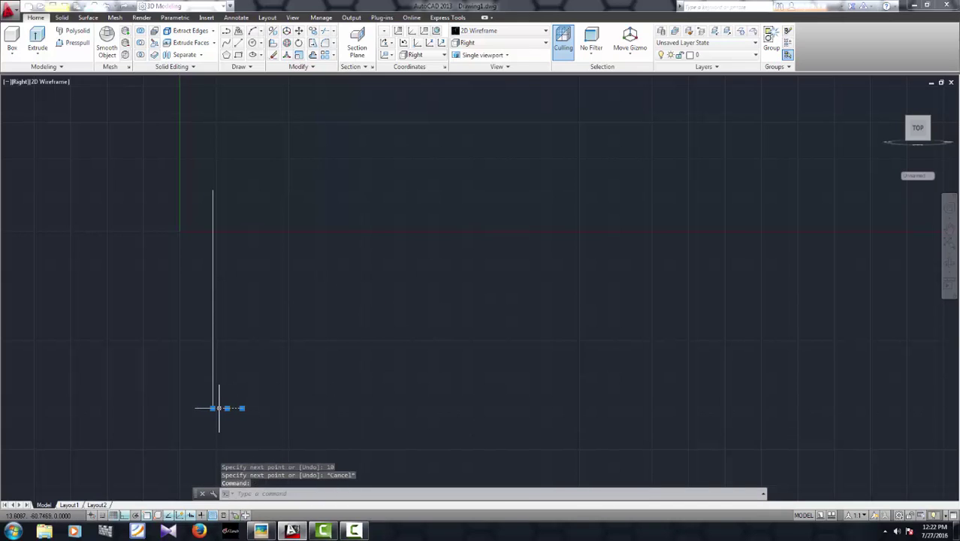
pyautogui.press('Delete')
# - Draw the base outline: 100 along the bottom, 22 up, and back toward the upright
pyautogui.click(238, 43)
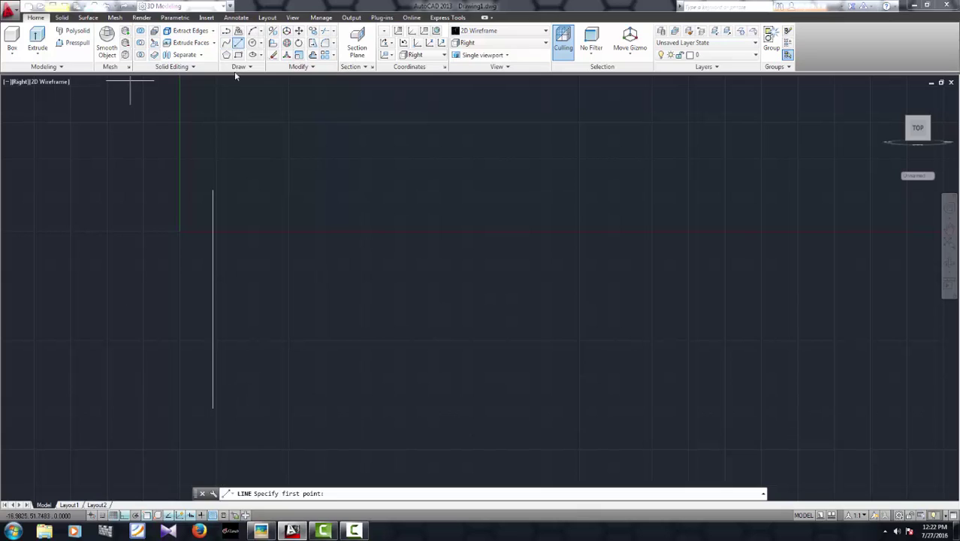
pyautogui.click(213, 408)
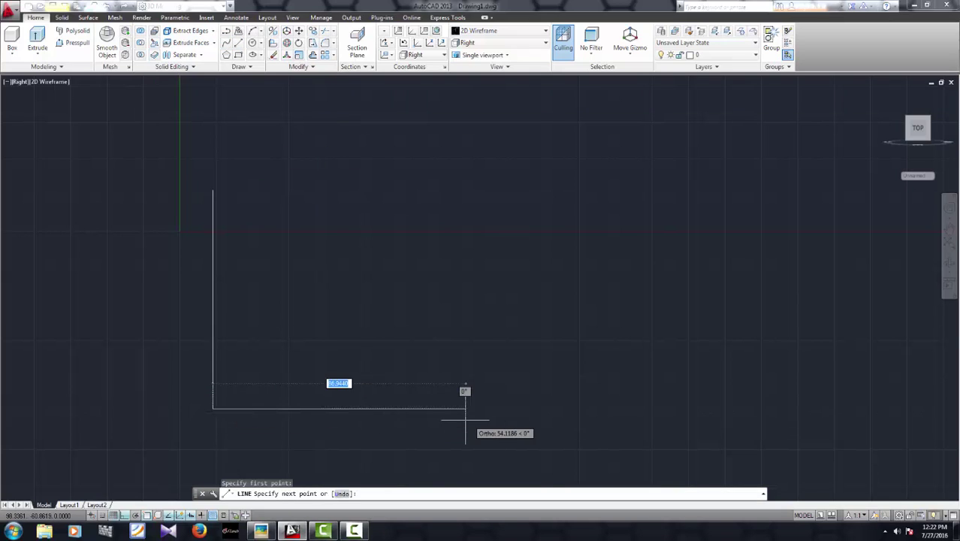
pyautogui.write('70')
pyautogui.press('Return')
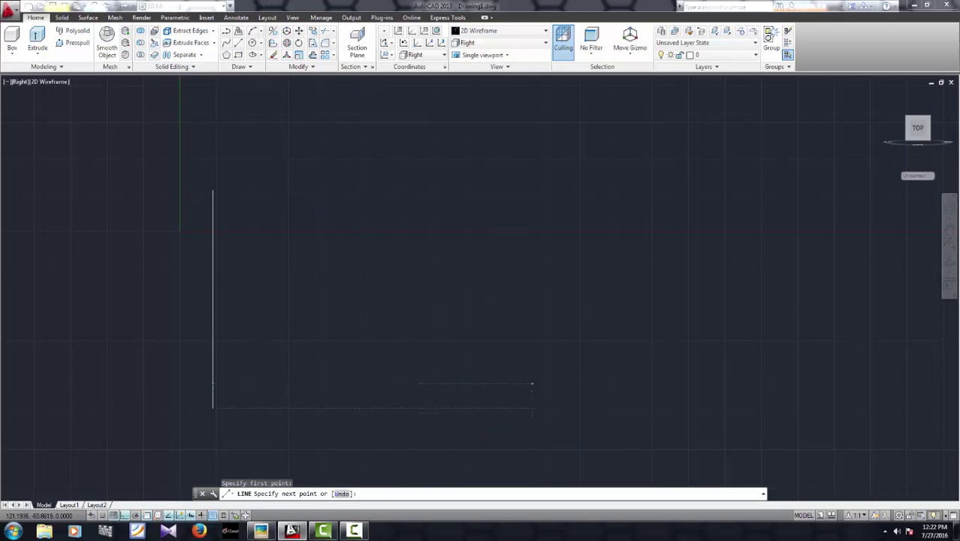
pyautogui.write('100')
pyautogui.press('Return')
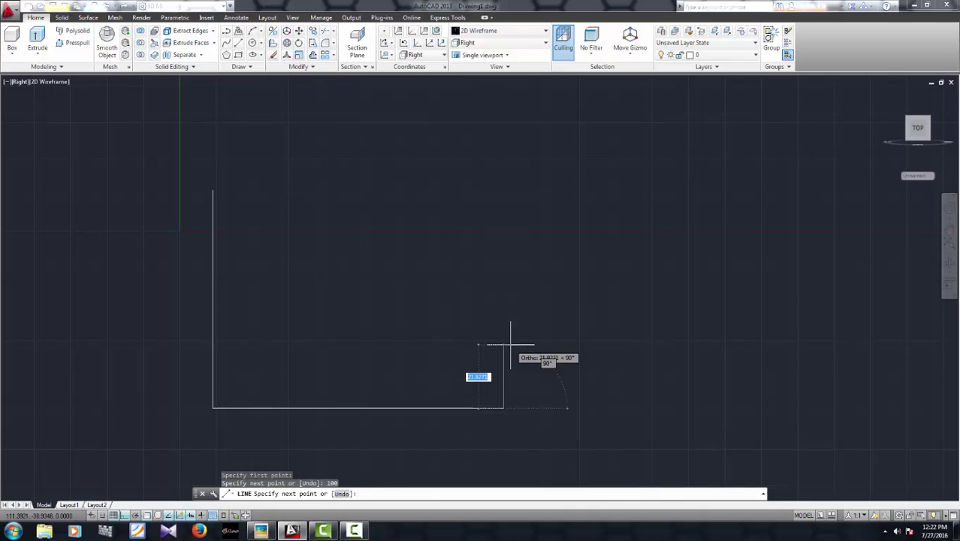
pyautogui.write('22')
pyautogui.press('Return')
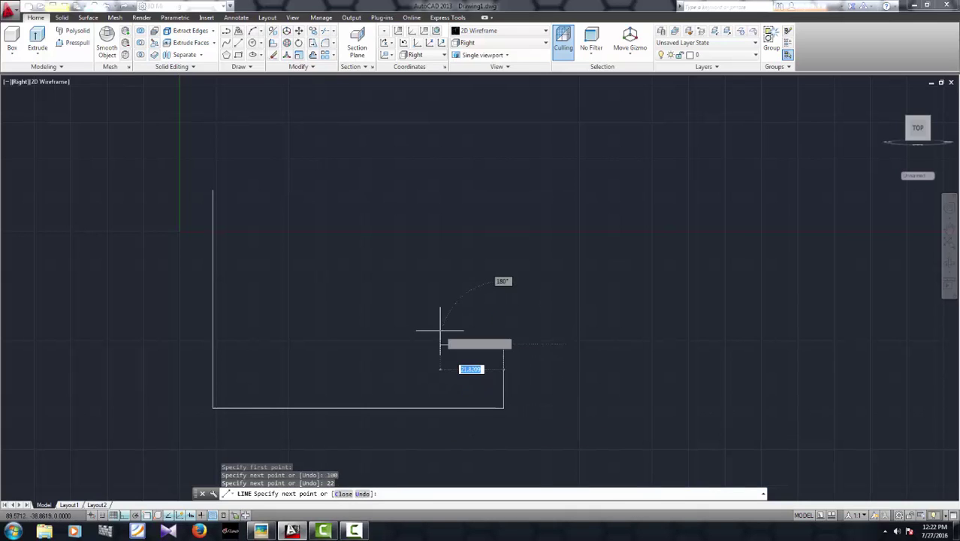
pyautogui.click(224, 344)
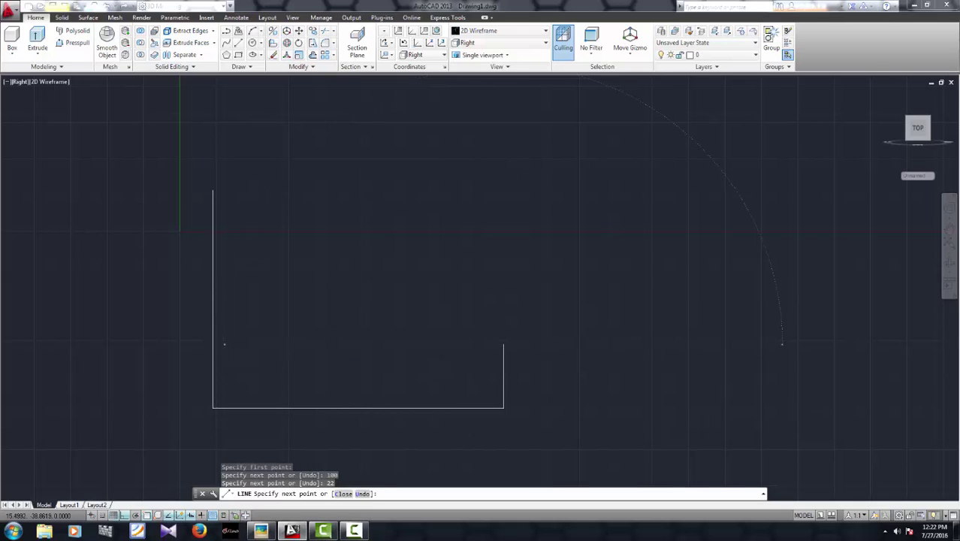
pyautogui.press('Escape')
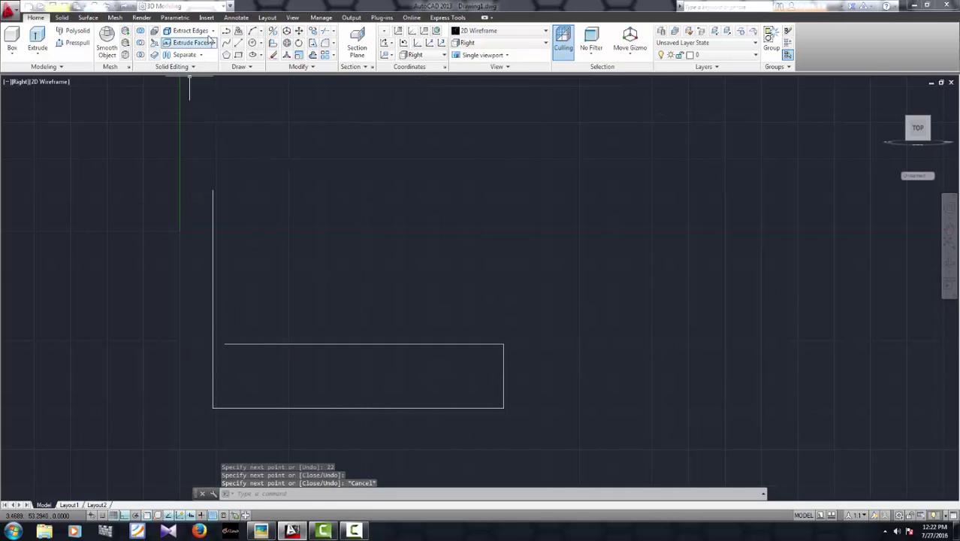
# - Draw the upright's 15-unit top edge and its inner edge down past the base
pyautogui.click(238, 44)
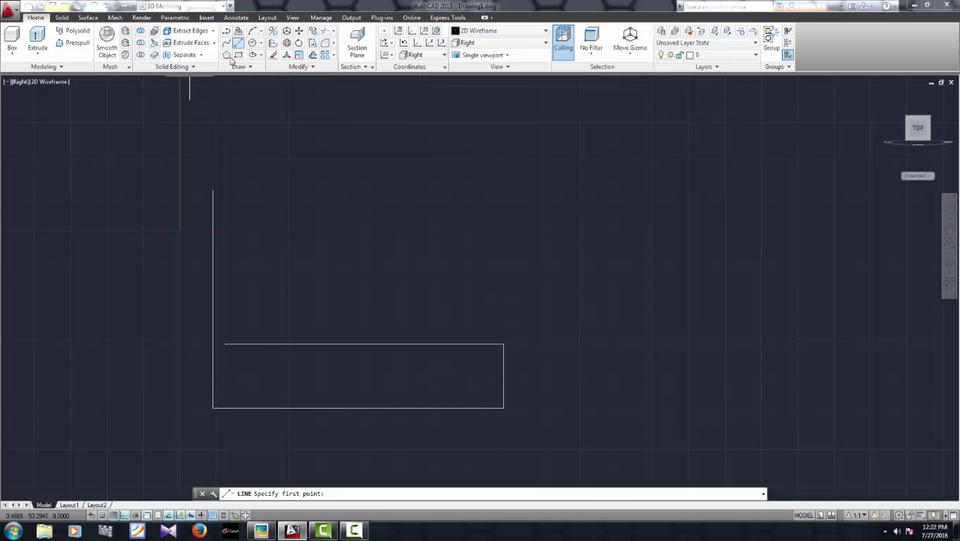
pyautogui.click(212, 191)
pyautogui.write('15')
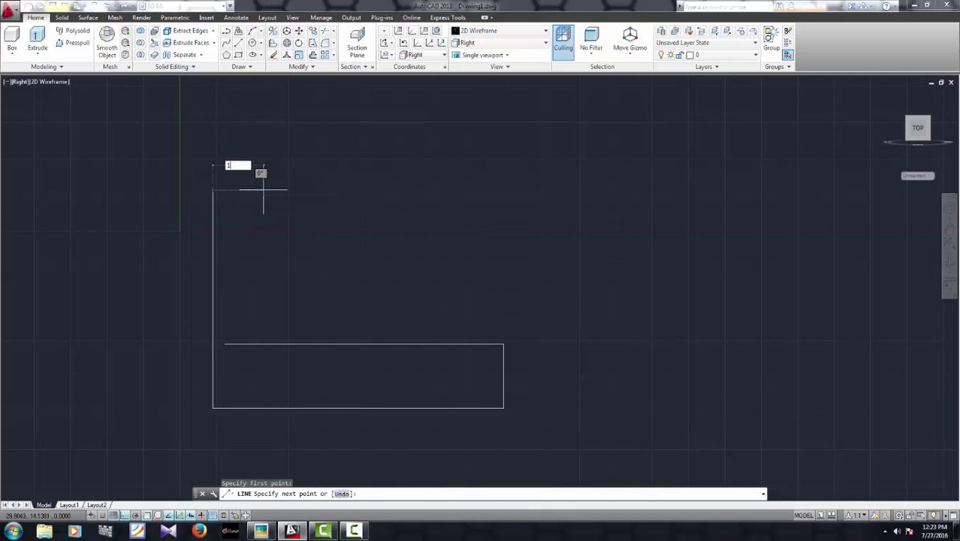
pyautogui.press('Return')
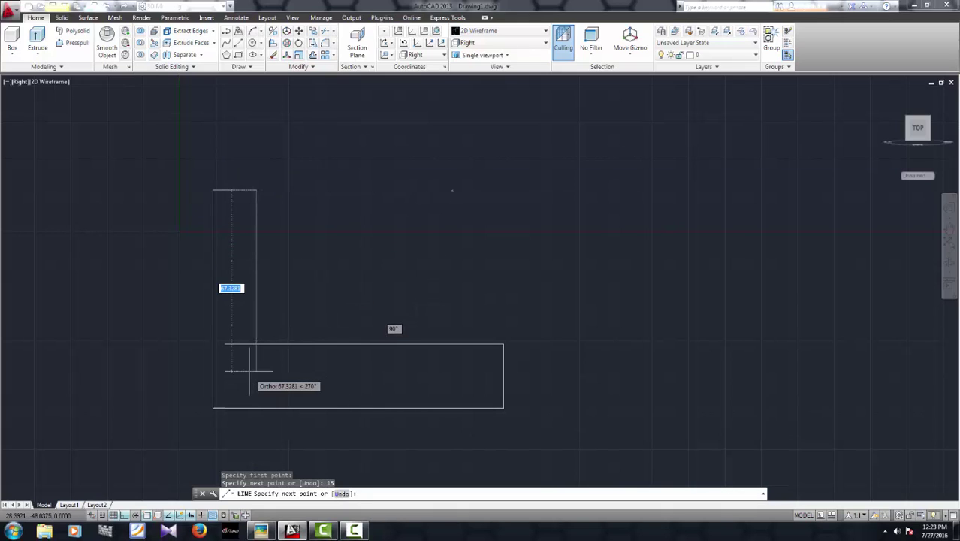
pyautogui.click(255, 368)
pyautogui.press('Escape')
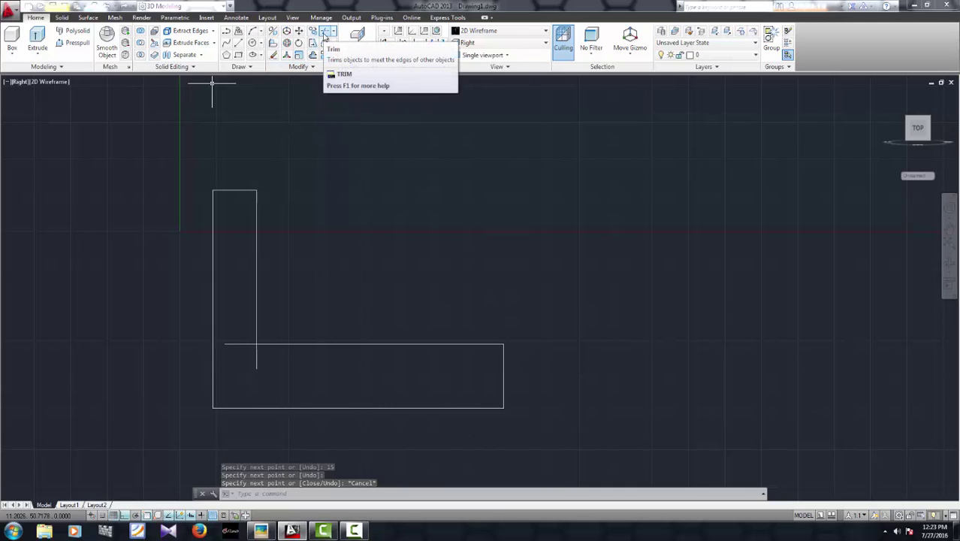
# - Trim the base-edge stub left of the upright and the upright stub below the base
pyautogui.click(325, 33)
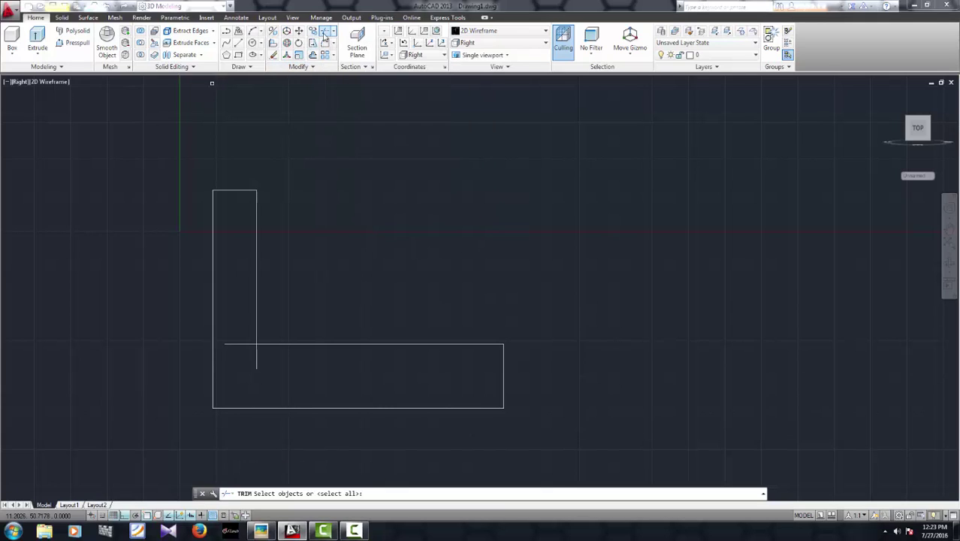
pyautogui.press('Return')
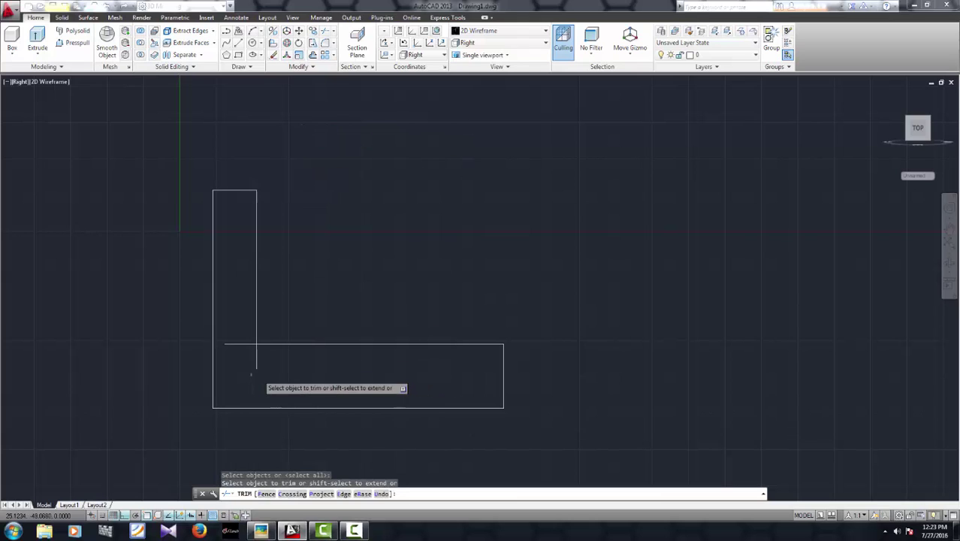
pyautogui.click(244, 344)
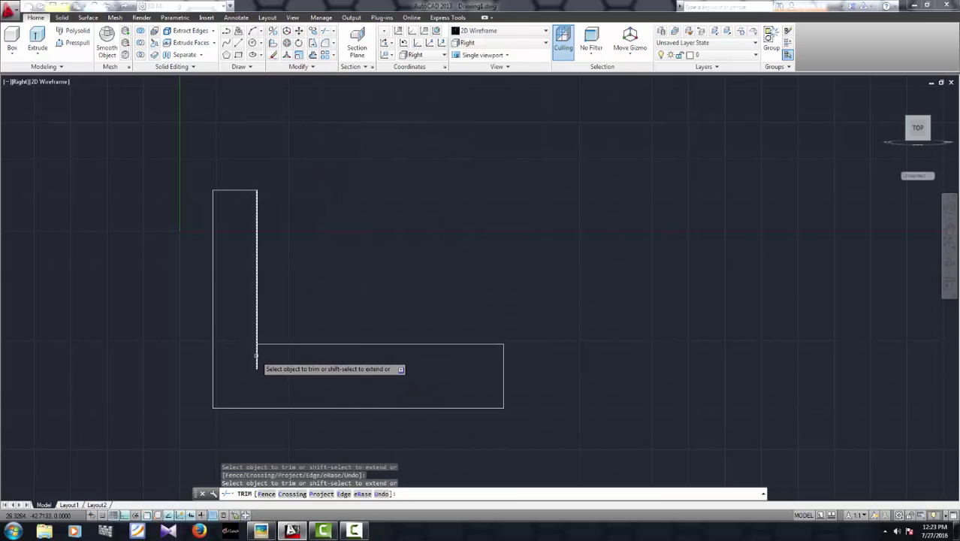
pyautogui.click(256, 359)
pyautogui.press('Escape')
pyautogui.scroll(3, 403, 304)
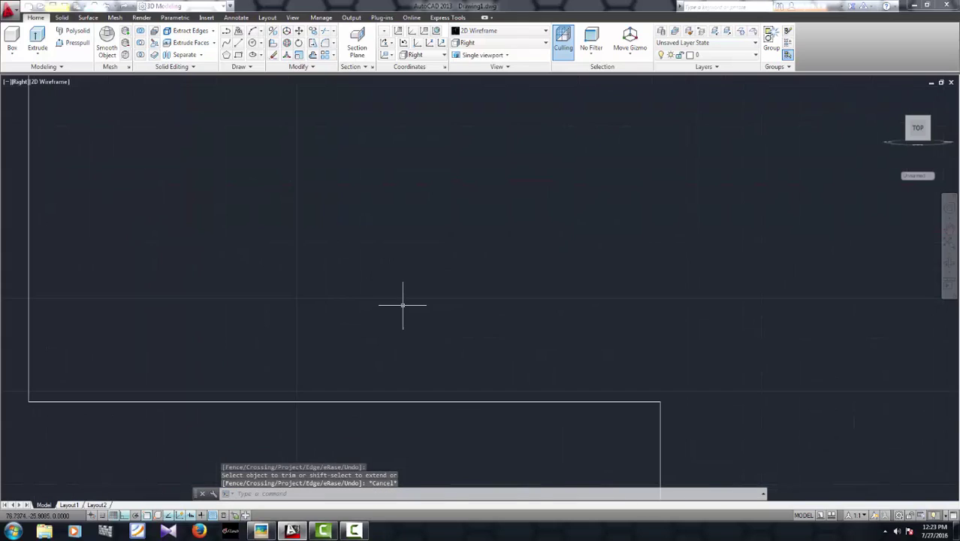
pyautogui.scroll(-5, 404, 303)
pyautogui.scroll(2, 404, 301)
pyautogui.moveTo(405, 300)
pyautogui.keyDown('shift'); pyautogui.mouseDown(button='middle')
pyautogui.moveTo(307, 345)
pyautogui.moveTo(313, 357)
pyautogui.moveTo(339, 345)
pyautogui.mouseUp(button='middle'); pyautogui.keyUp('shift')
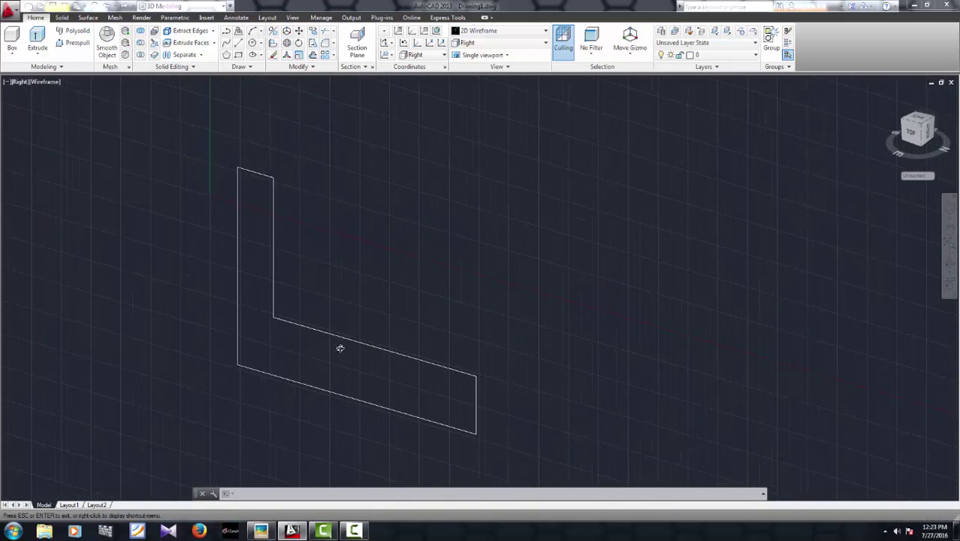
# - Window-select the L-shaped outline with the Region tool to make one region
pyautogui.click(250, 69)
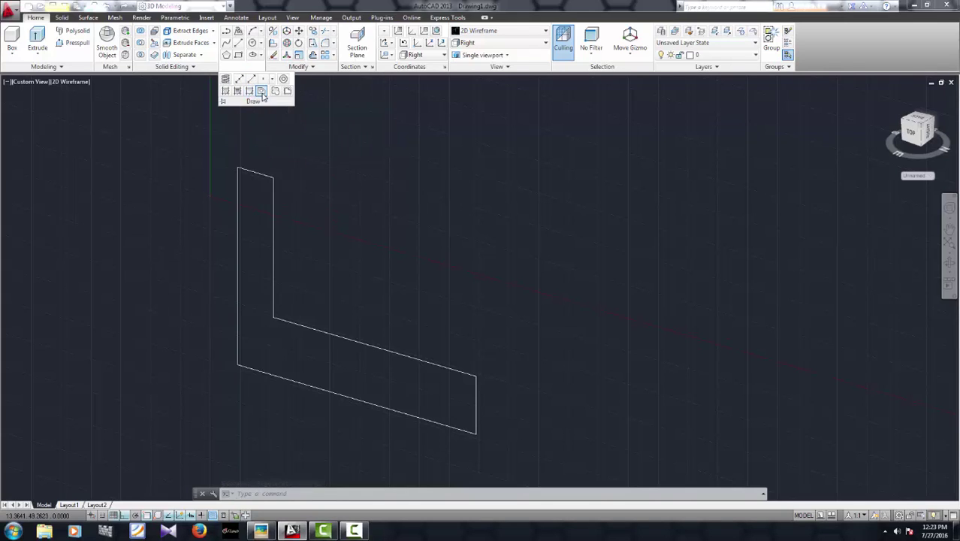
pyautogui.click(262, 91)
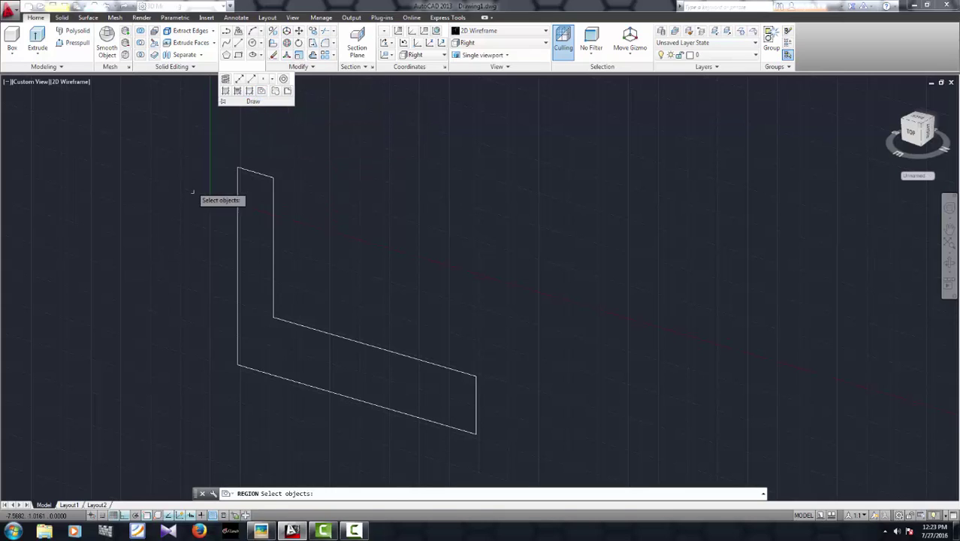
pyautogui.click(206, 139)
pyautogui.click(533, 458)
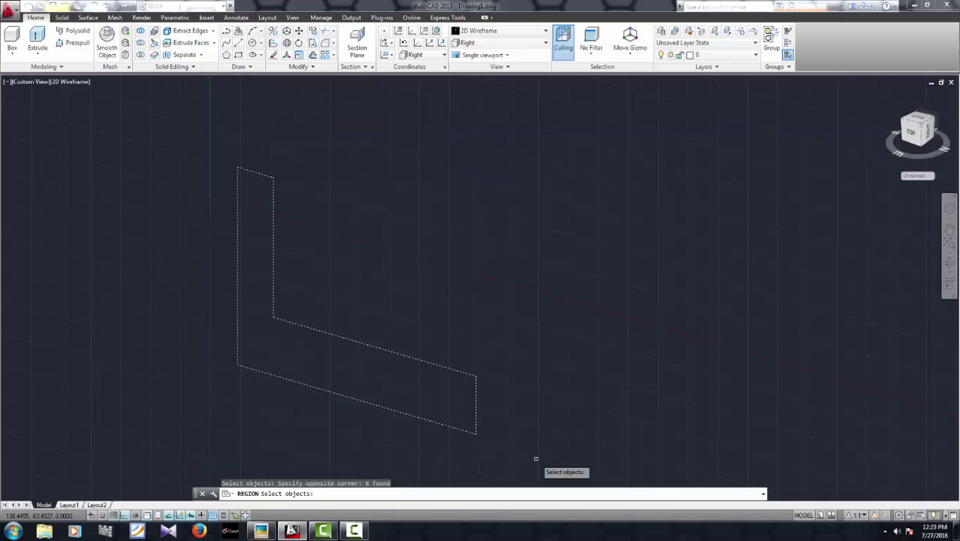
pyautogui.press('Return')
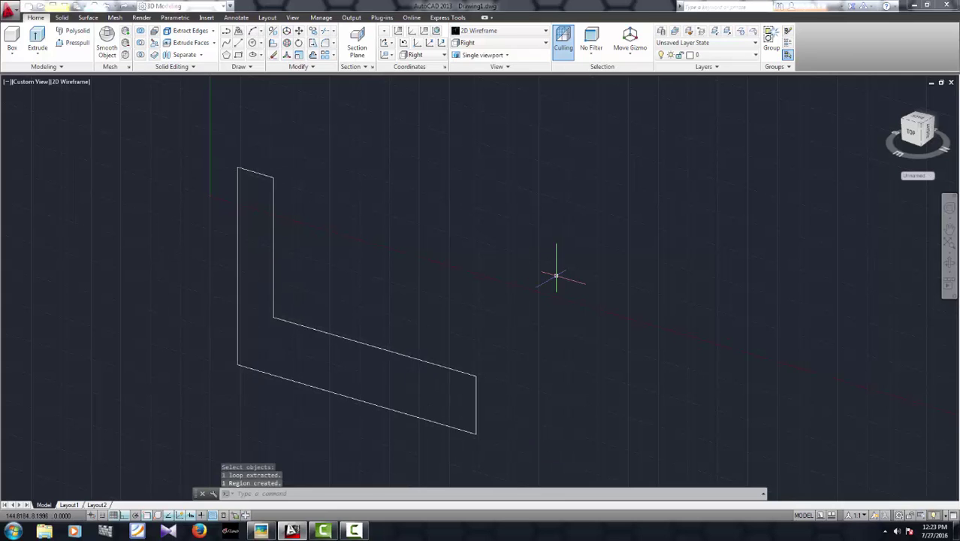
pyautogui.press('Escape')
pyautogui.scroll(2, 557, 276)
pyautogui.scroll(-4, 542, 307)
pyautogui.moveTo(543, 307)
pyautogui.mouseDown(button='middle')
pyautogui.moveTo(479, 332)
pyautogui.moveTo(496, 325)
pyautogui.mouseUp(button='middle')
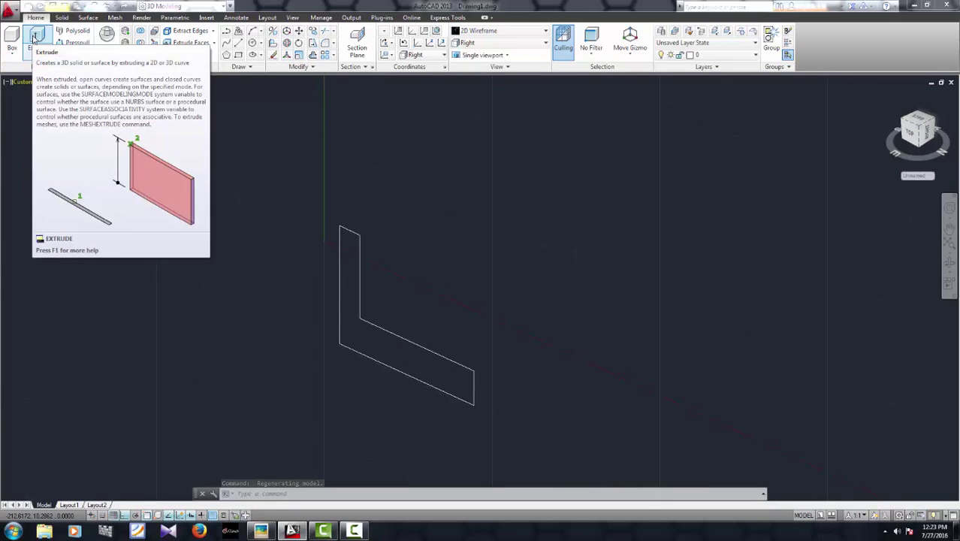
# - Select the L-shaped region for Extrude, then view the reference image for the height
pyautogui.click(34, 37)
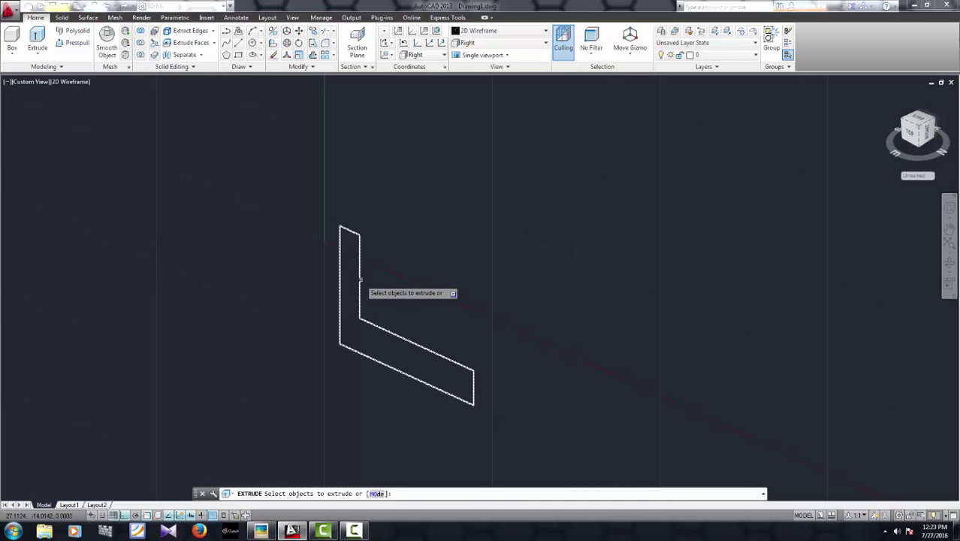
pyautogui.click(360, 278)
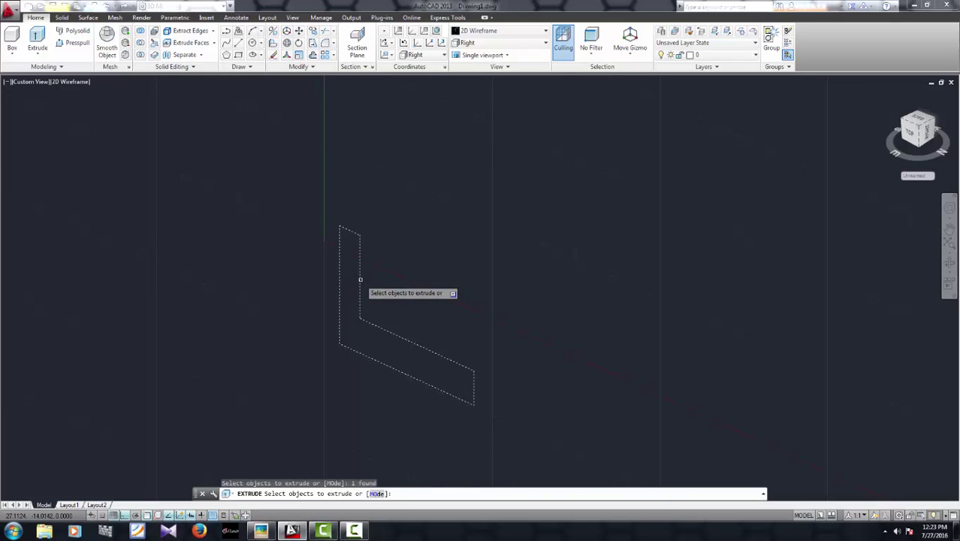
pyautogui.press('Return')
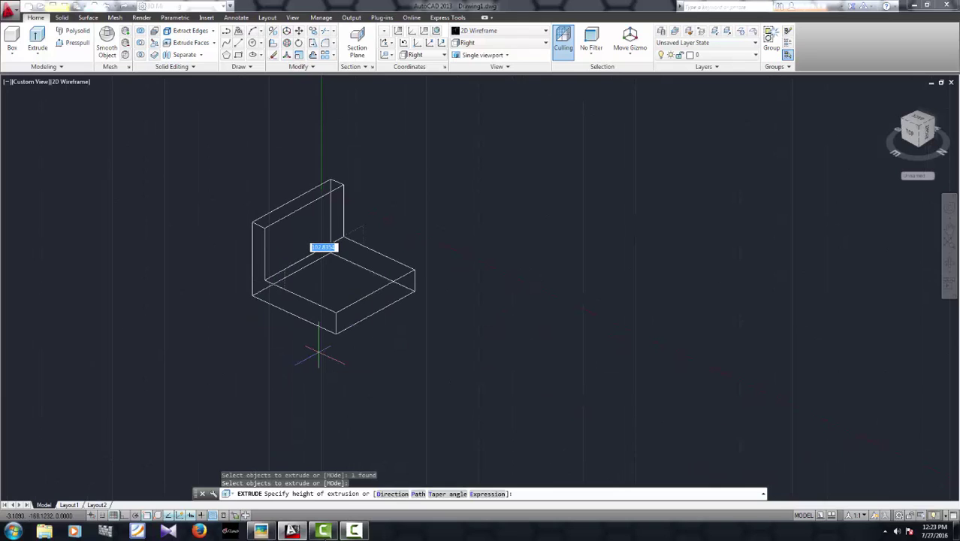
pyautogui.click(261, 531)
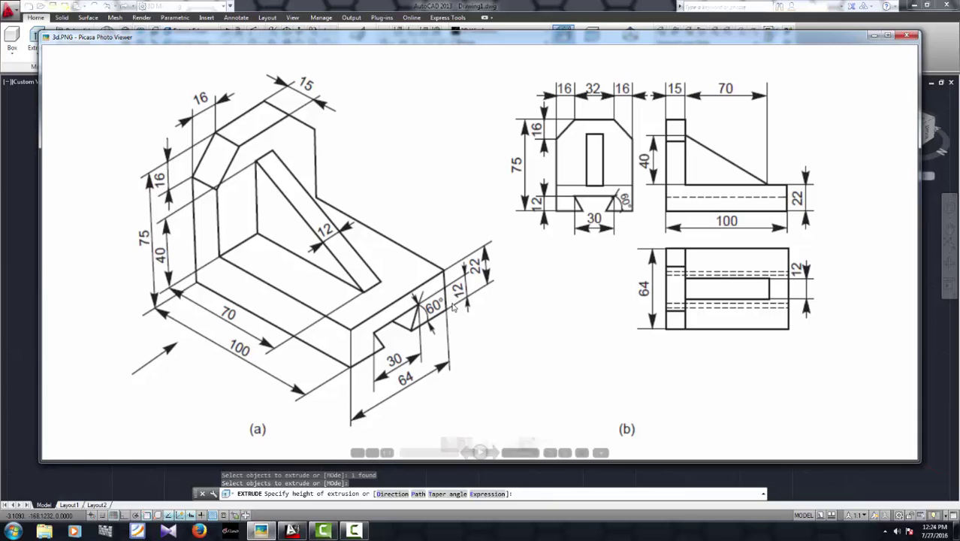
pyautogui.moveTo(422, 380)
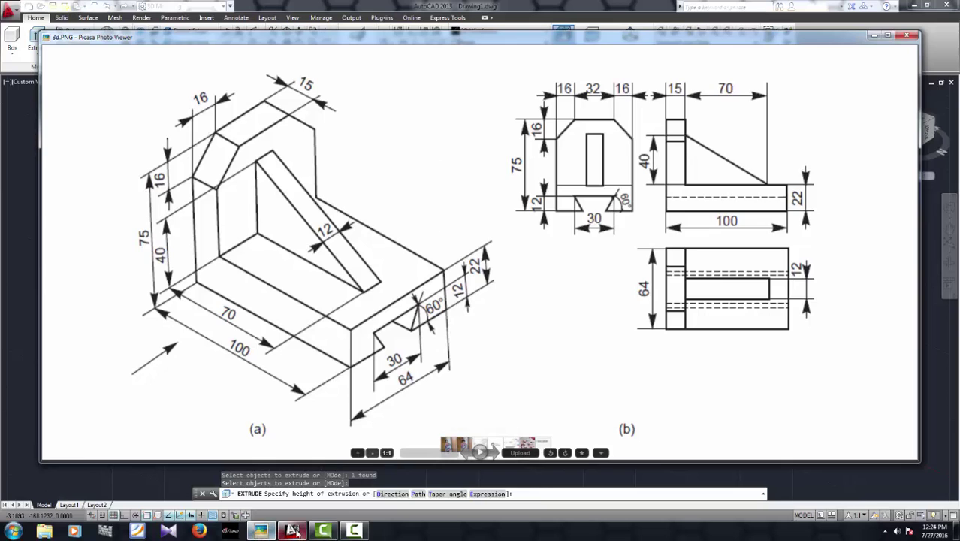
# - Extrude the L-shaped region 64 units, orbit around it, and reopen the reference drawing
pyautogui.click(292, 531)
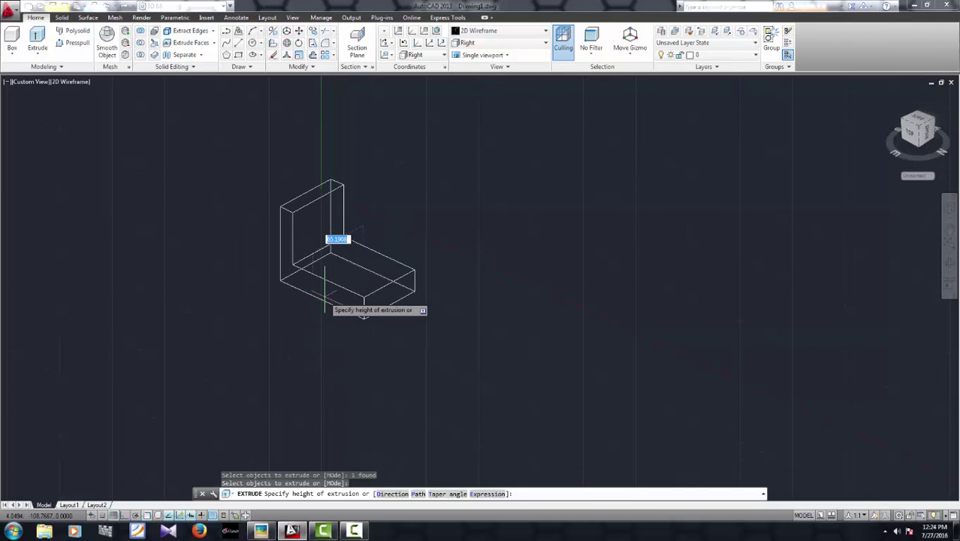
pyautogui.write('64')
pyautogui.press('Return')
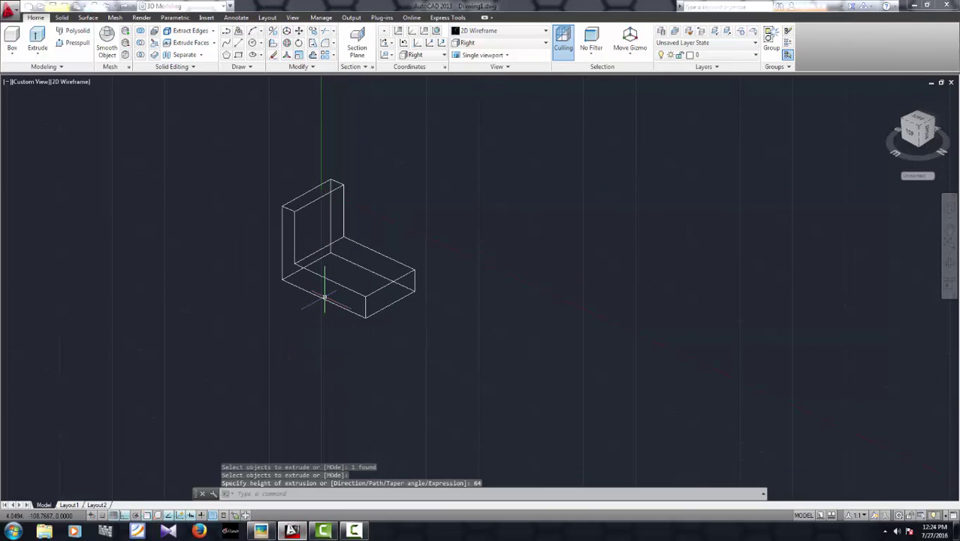
pyautogui.moveTo(253, 300)
pyautogui.keyDown('shift'); pyautogui.mouseDown(button='middle')
pyautogui.moveTo(231, 315)
pyautogui.moveTo(253, 317)
pyautogui.moveTo(234, 324)
pyautogui.moveTo(242, 324)
pyautogui.moveTo(268, 306)
pyautogui.moveTo(249, 314)
pyautogui.moveTo(284, 446)
pyautogui.mouseUp(button='middle'); pyautogui.keyUp('shift')
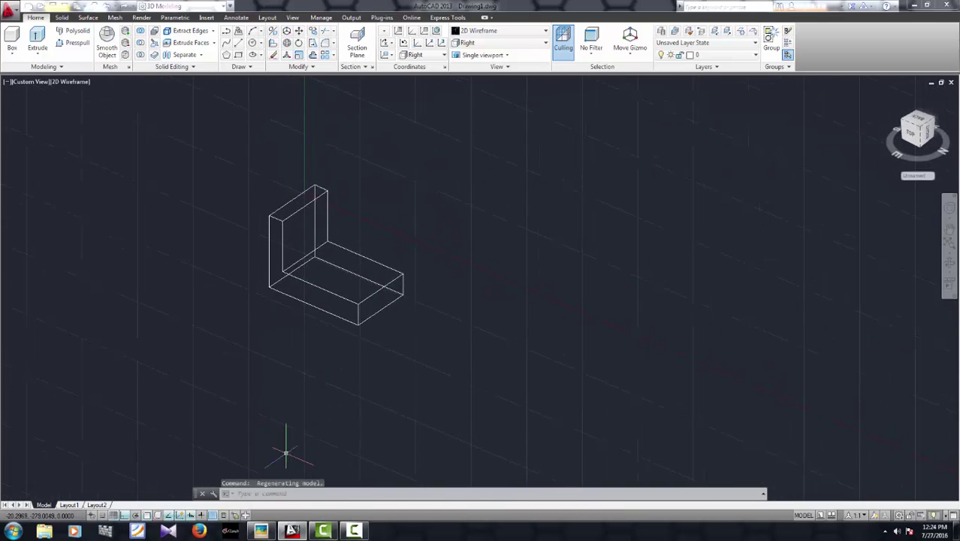
pyautogui.click(270, 530)
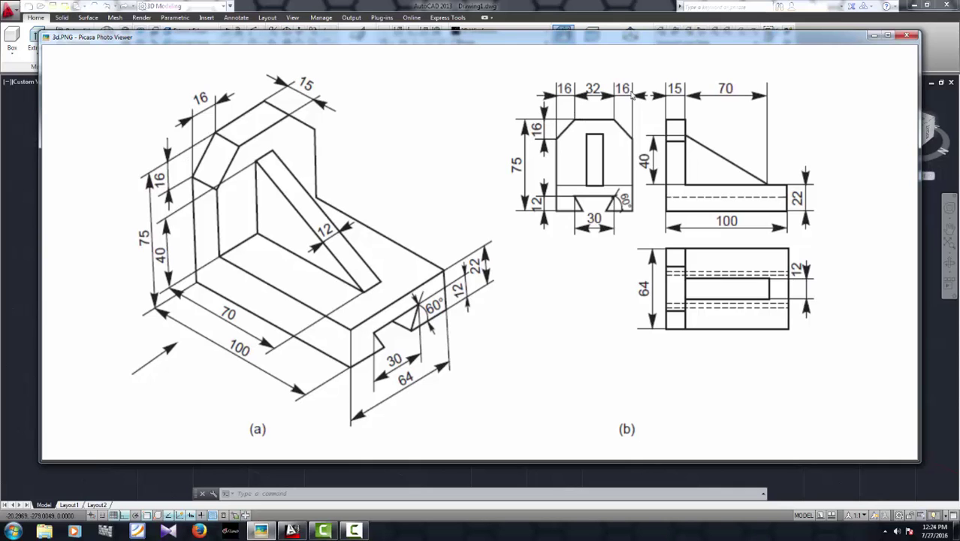
# - Close the reference image and open the Solid tab's Fillet Edge/Chamfer Edge dropdown
pyautogui.click(887, 37)
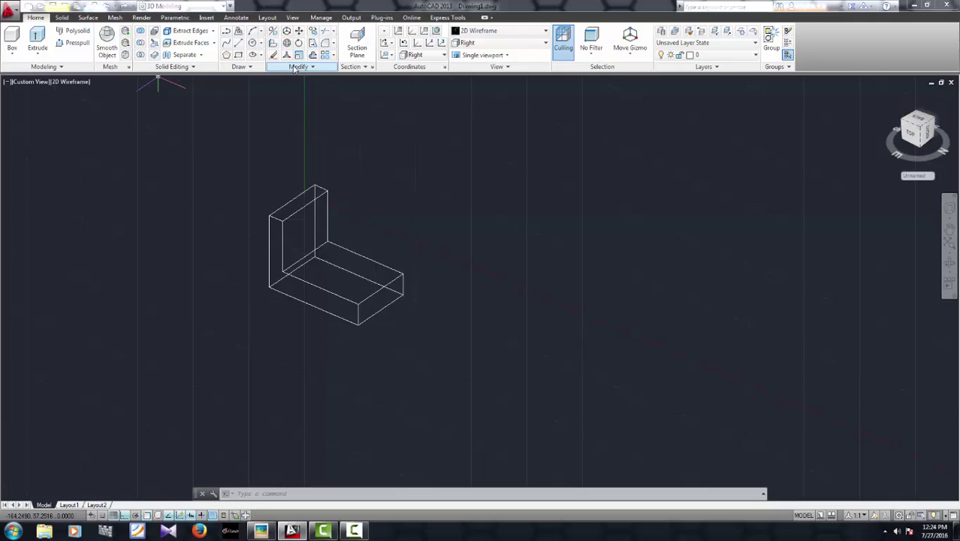
pyautogui.click(63, 18)
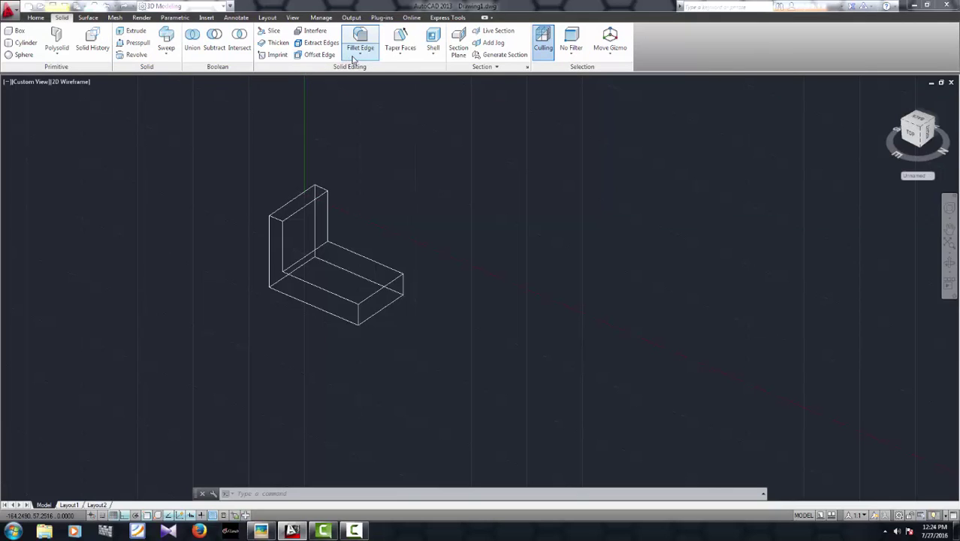
pyautogui.click(354, 60)
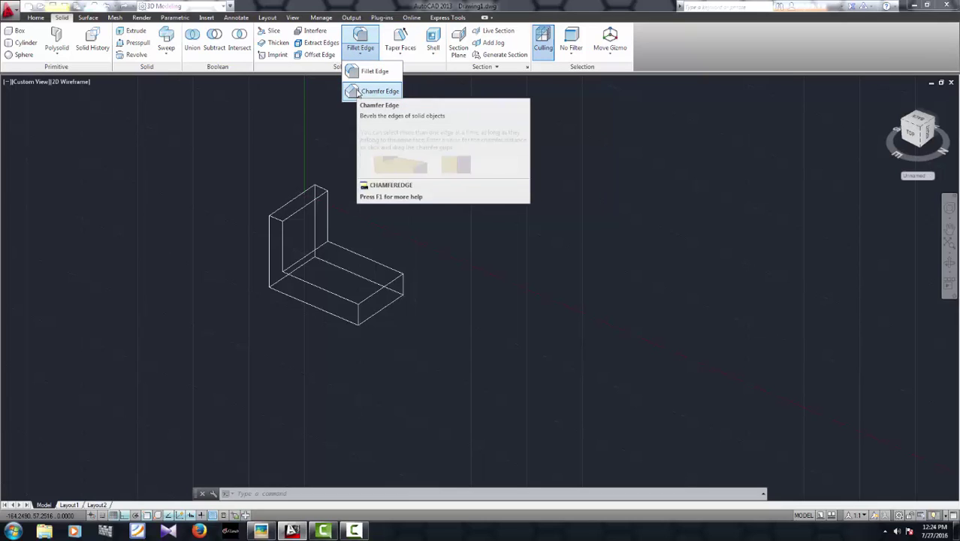
# - Chamfer the two top-corner edges of the upright with distances of 16 and 16
pyautogui.click(368, 91)
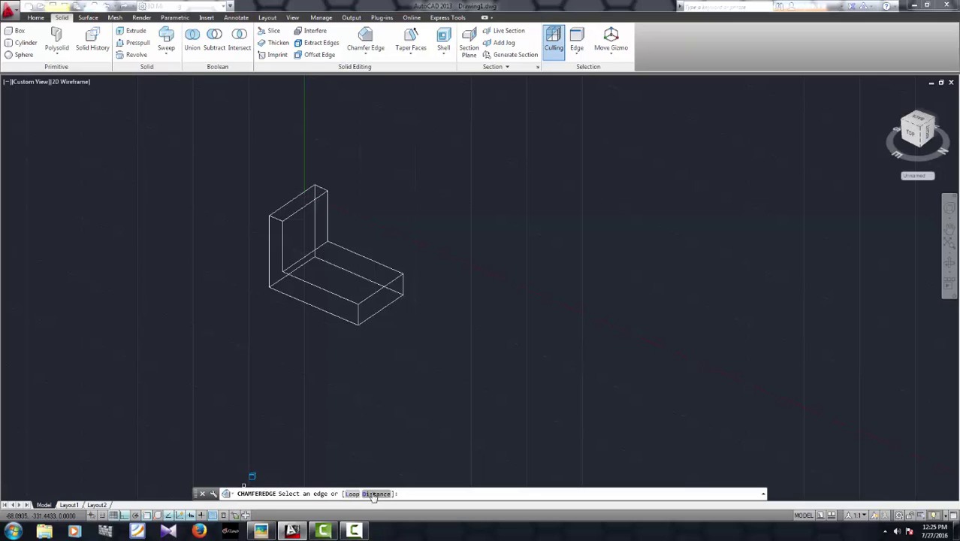
pyautogui.click(373, 495)
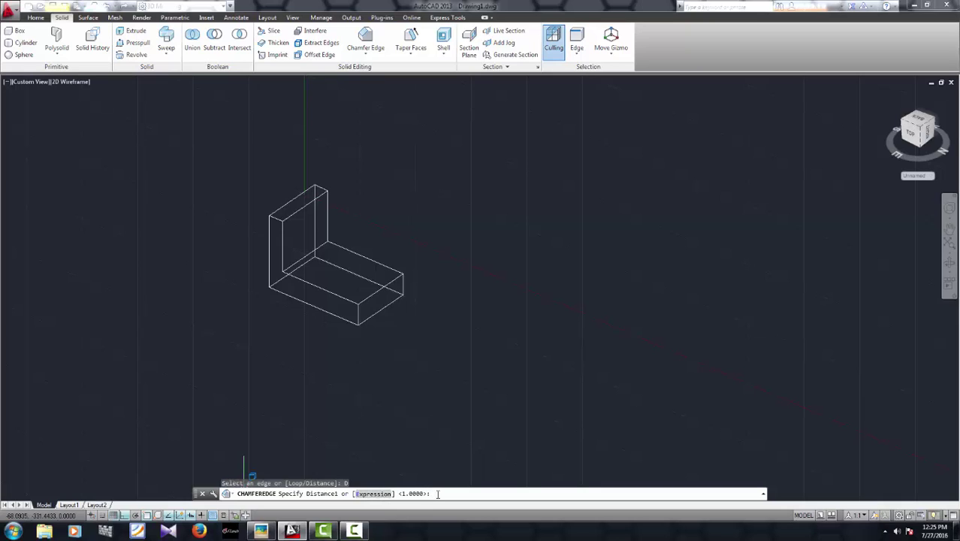
pyautogui.write('16')
pyautogui.press('Return')
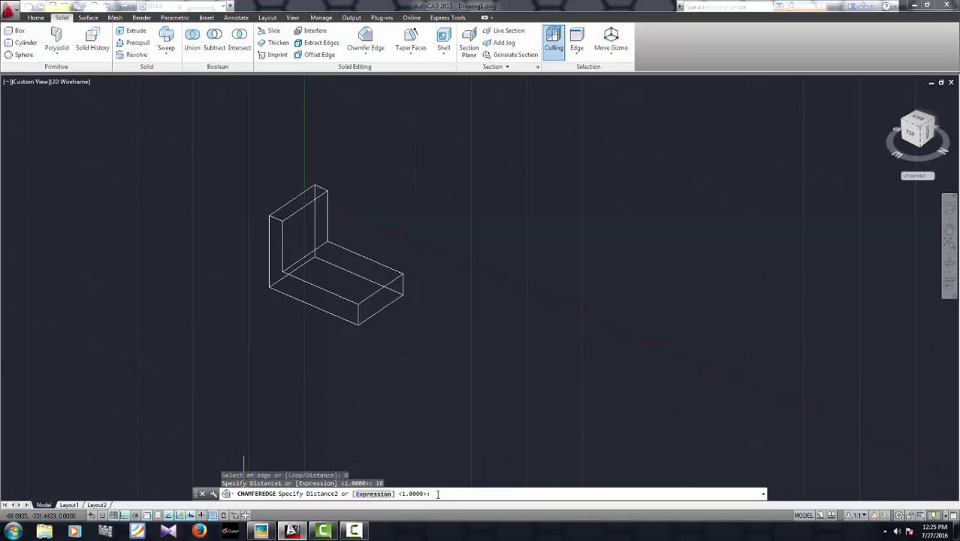
pyautogui.write('16')
pyautogui.press('Return')
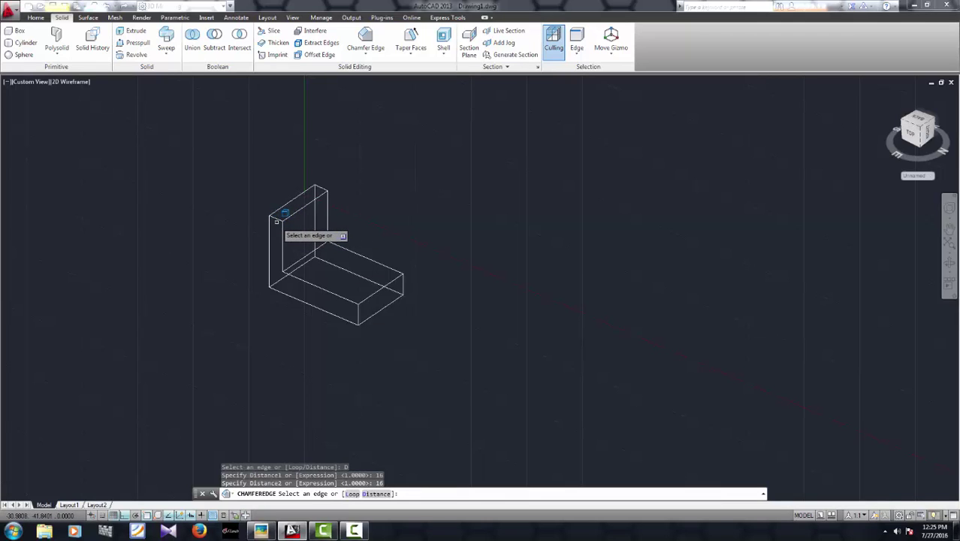
pyautogui.click(285, 211)
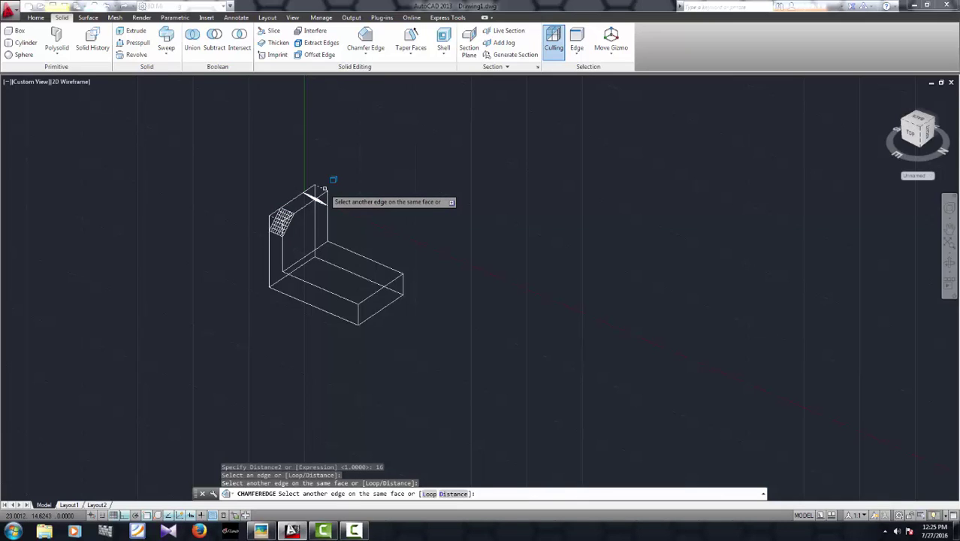
pyautogui.click(323, 189)
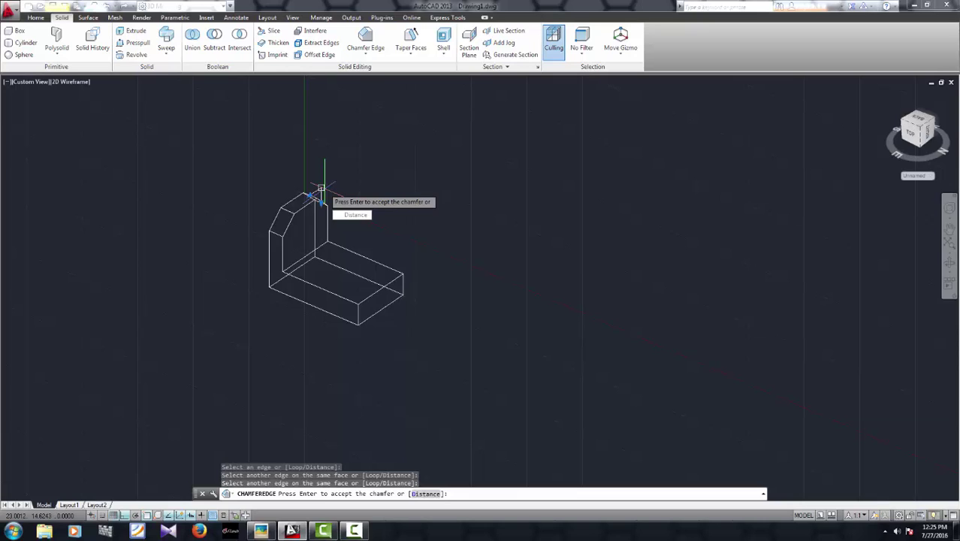
pyautogui.press('Return')
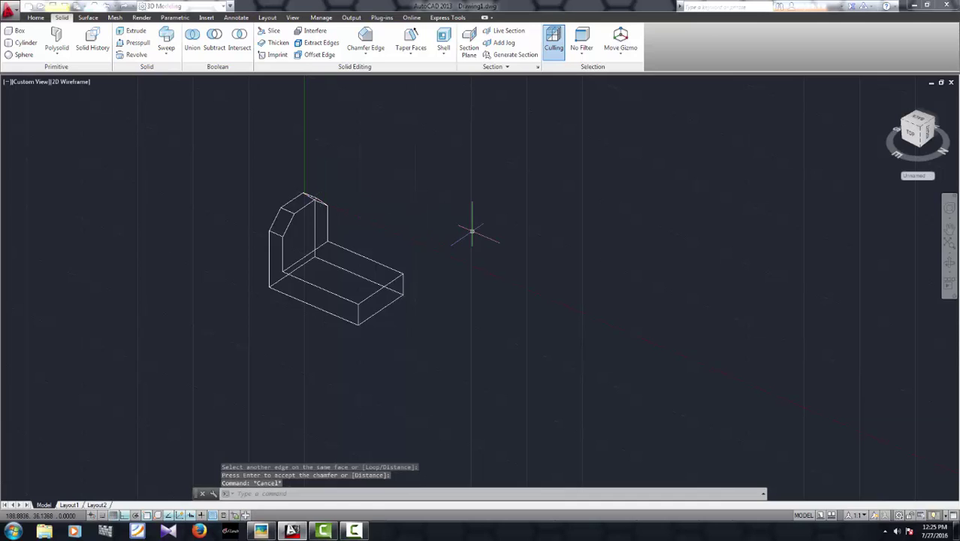
pyautogui.moveTo(472, 230)
pyautogui.keyDown('shift'); pyautogui.mouseDown(button='middle')
pyautogui.moveTo(440, 239)
pyautogui.moveTo(468, 248)
pyautogui.mouseUp(button='middle'); pyautogui.keyUp('shift')
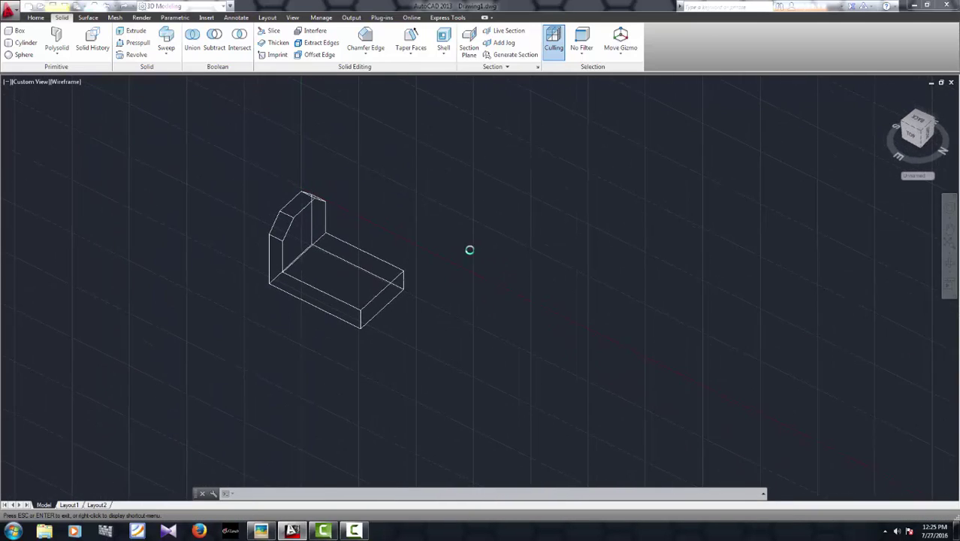
# - Shade the bracket in the Realistic visual style and orbit to inspect it
pyautogui.scroll(-2, 321, 161)
pyautogui.scroll(4, 325, 200)
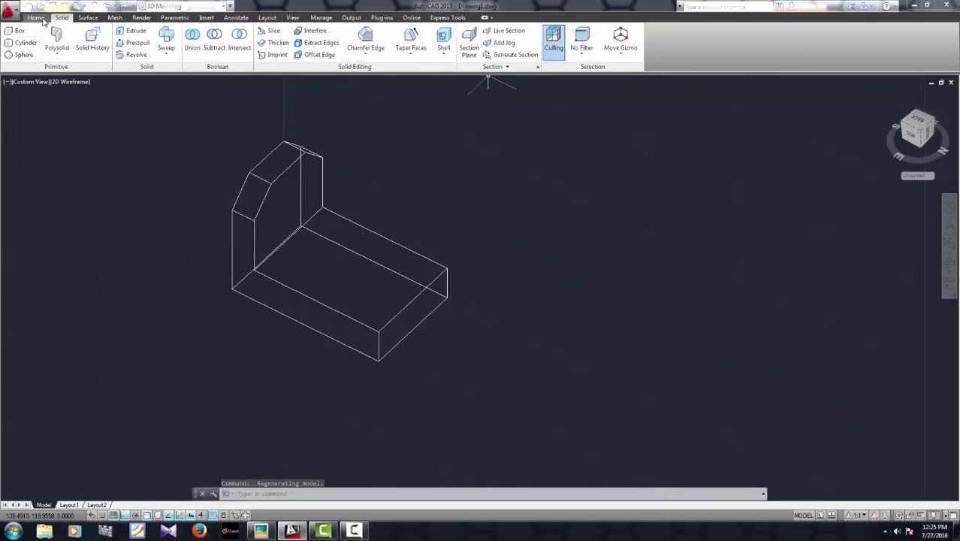
pyautogui.click(35, 18)
pyautogui.click(526, 31)
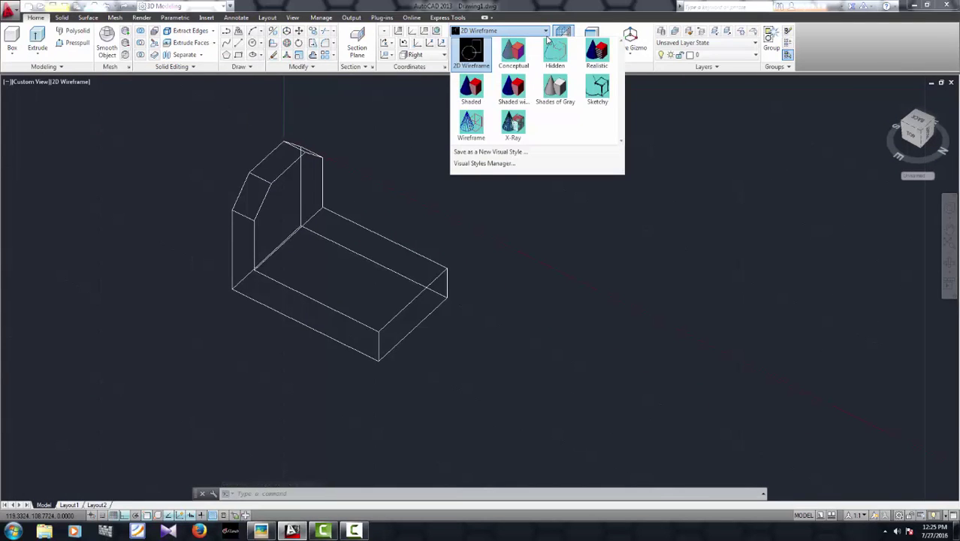
pyautogui.click(594, 54)
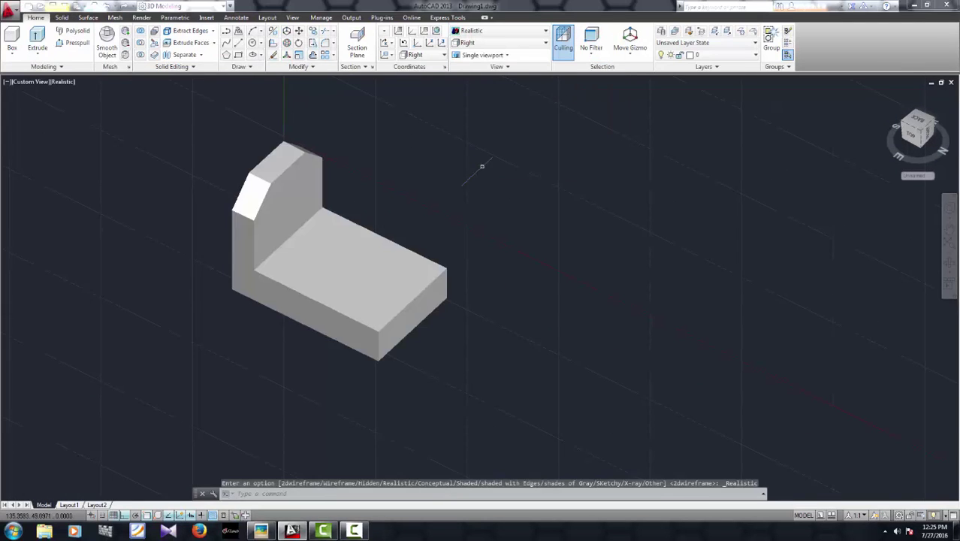
pyautogui.moveTo(458, 224)
pyautogui.keyDown('shift'); pyautogui.mouseDown(button='middle')
pyautogui.moveTo(570, 221)
pyautogui.moveTo(616, 178)
pyautogui.moveTo(487, 208)
pyautogui.moveTo(402, 275)
pyautogui.moveTo(422, 223)
pyautogui.moveTo(498, 189)
pyautogui.moveTo(472, 204)
pyautogui.mouseUp(button='middle'); pyautogui.keyUp('shift')
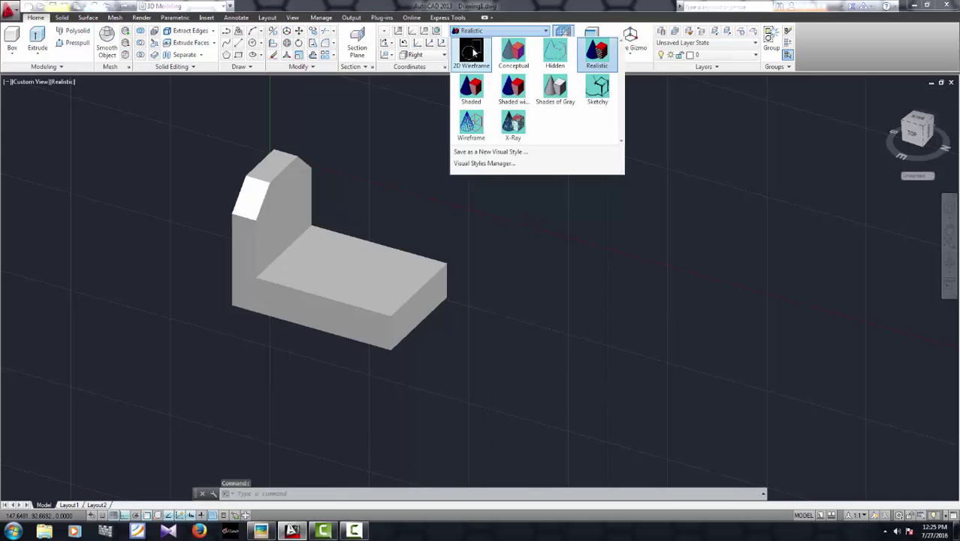
# - Return the model to 2D Wireframe and reopen the reference drawing in Picasa
pyautogui.click(471, 52)
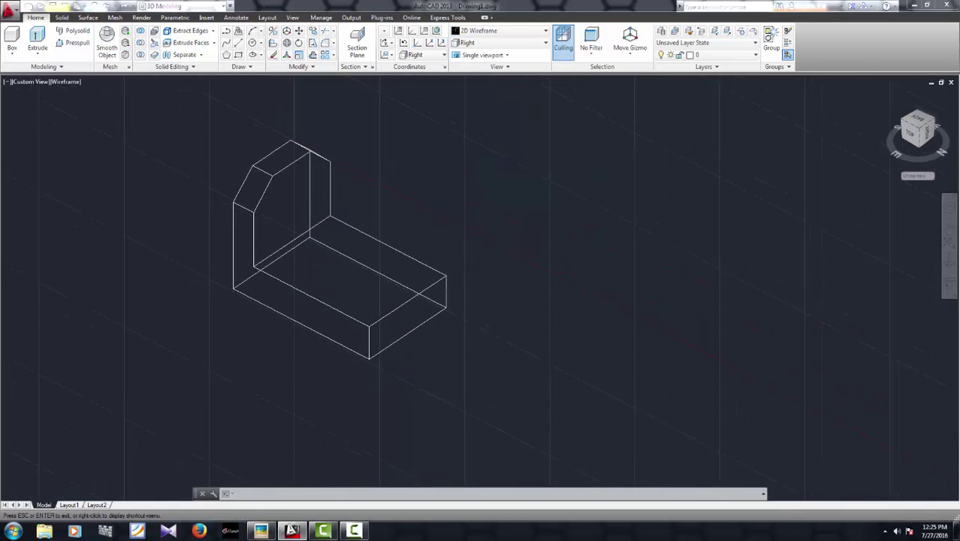
pyautogui.keyDown('shift'); pyautogui.moveTo(482, 259); pyautogui.dragTo(415, 240, button='middle'); pyautogui.keyUp('shift')
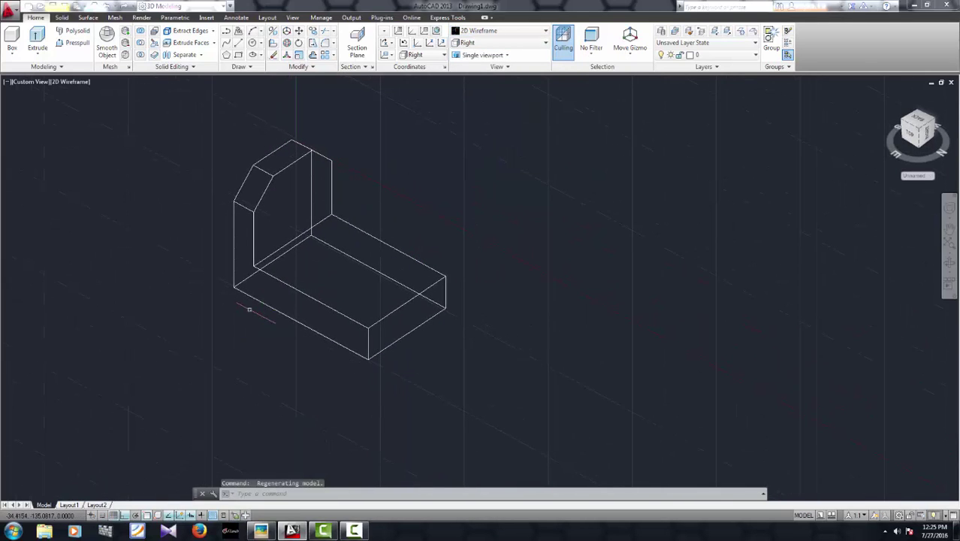
pyautogui.click(259, 532)
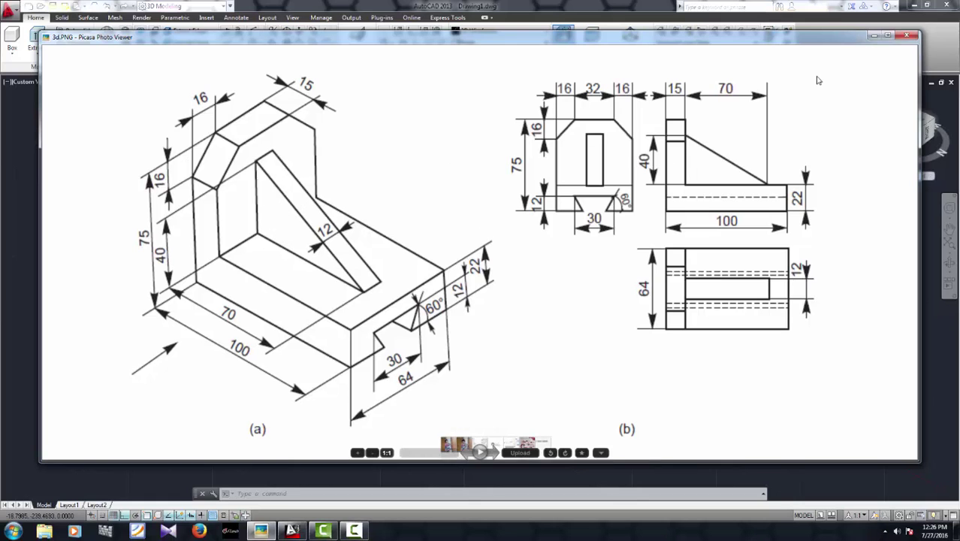
# - Minimize the Picasa reference image to return to the AutoCAD model
pyautogui.click(871, 37)
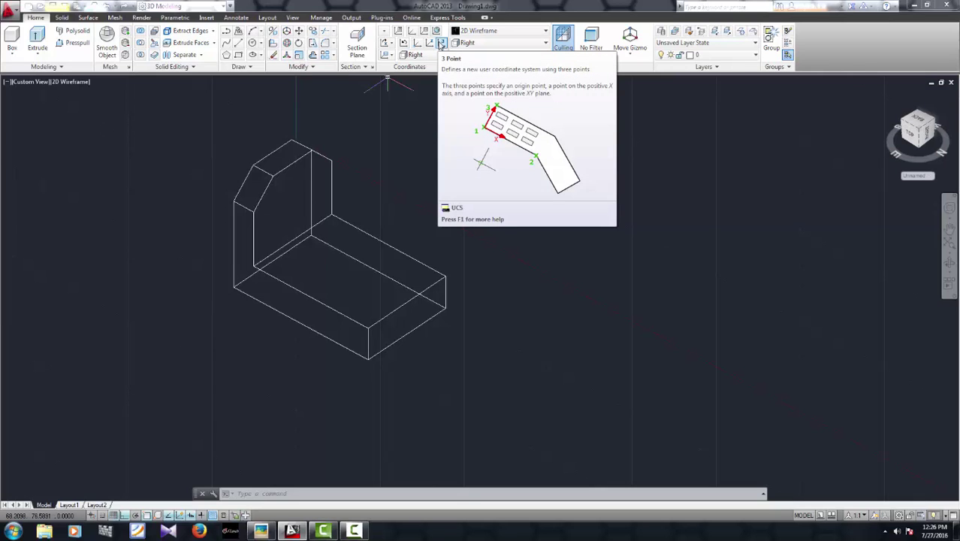
# - Define a three-point UCS with its origin at the base's lower front corner
pyautogui.click(442, 45)
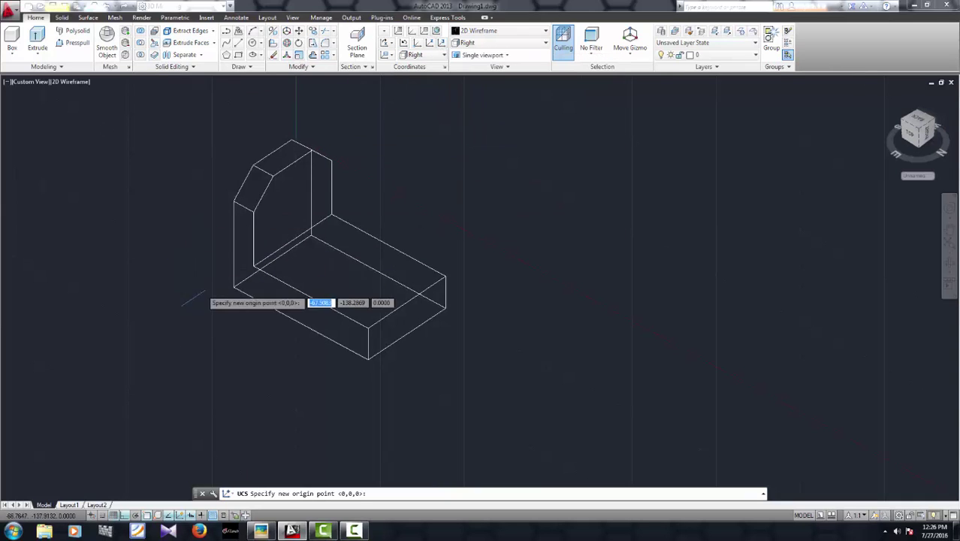
pyautogui.click(254, 266)
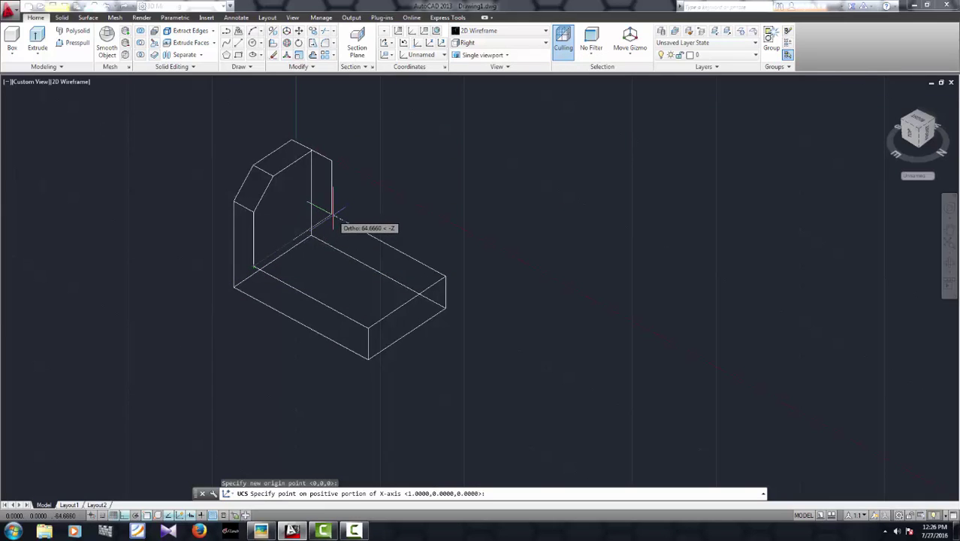
pyautogui.click(333, 215)
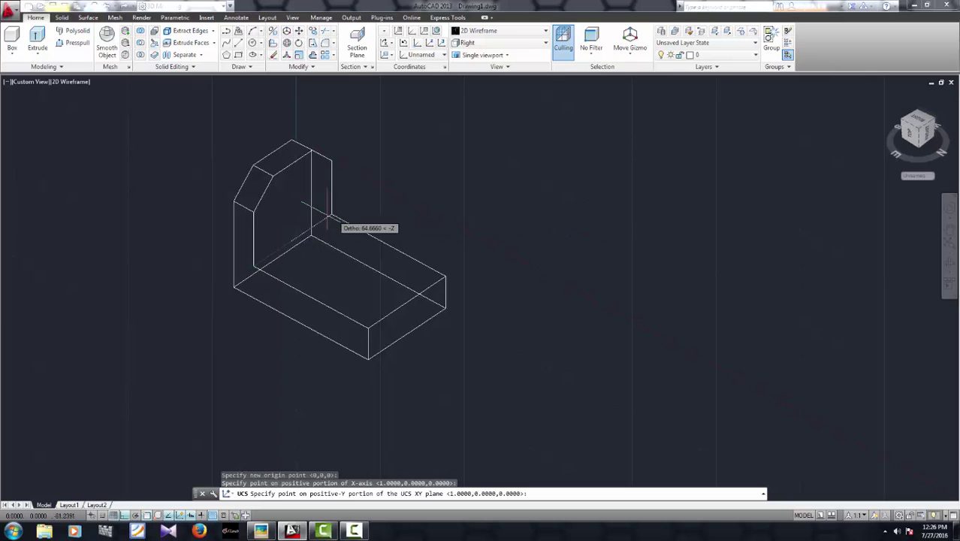
pyautogui.click(254, 212)
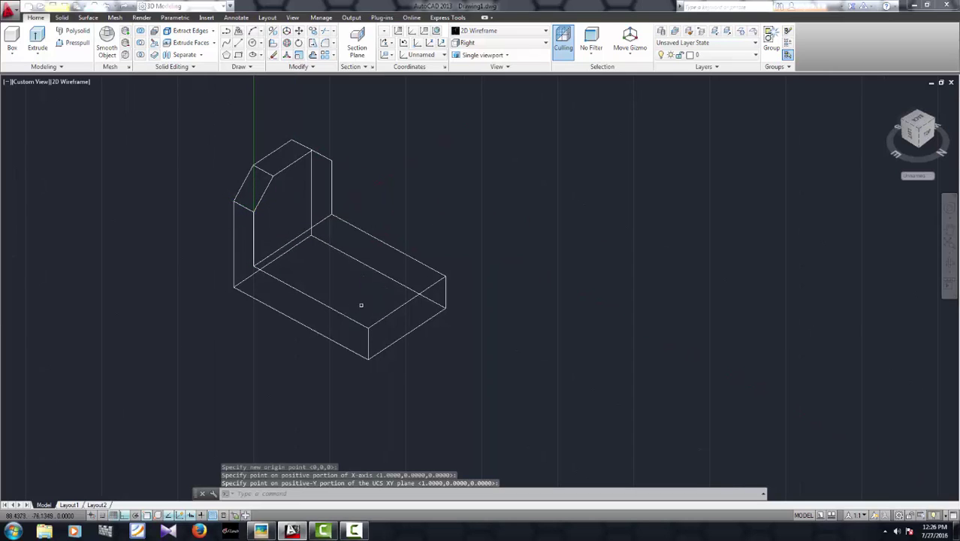
pyautogui.scroll(-2, 364, 295)
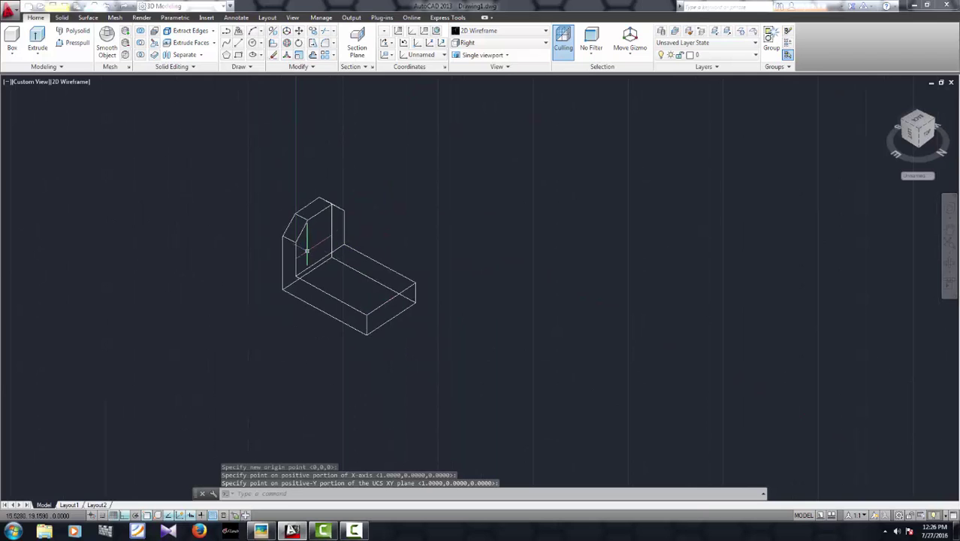
pyautogui.click(317, 281)
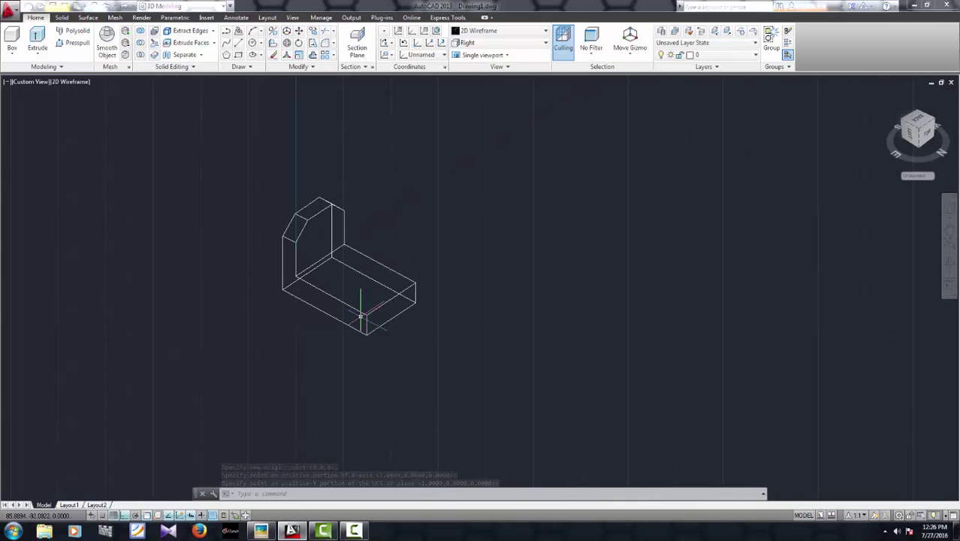
# - Orbit the bracket to an oblique view, check the reference drawing, then start a line
pyautogui.moveTo(350, 306)
pyautogui.keyDown('shift'); pyautogui.mouseDown(button='middle')
pyautogui.moveTo(159, 322)
pyautogui.moveTo(110, 302)
pyautogui.moveTo(121, 306)
pyautogui.mouseUp(button='middle'); pyautogui.keyUp('shift')
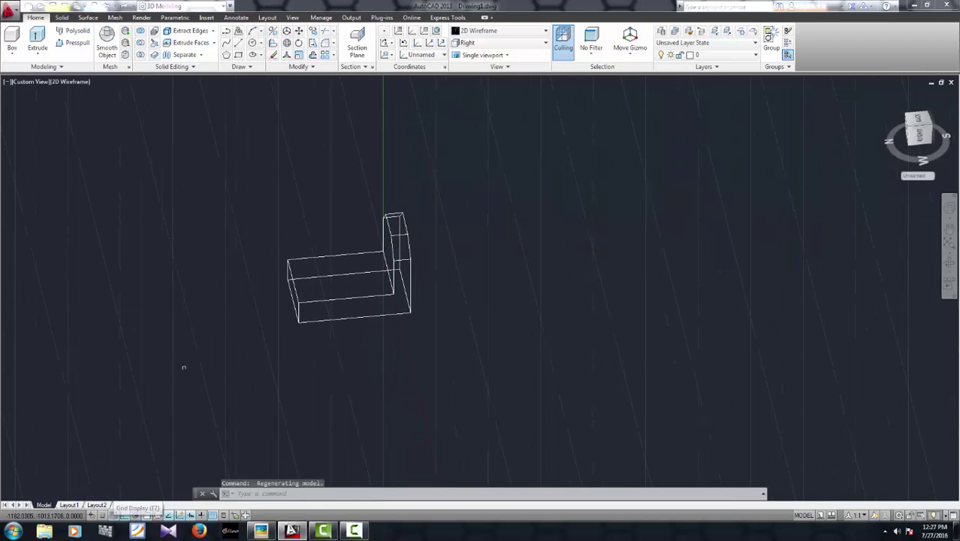
pyautogui.moveTo(183, 367)
pyautogui.keyDown('shift'); pyautogui.mouseDown(button='middle')
pyautogui.moveTo(164, 374)
pyautogui.moveTo(232, 371)
pyautogui.moveTo(289, 339)
pyautogui.mouseUp(button='middle'); pyautogui.keyUp('shift')
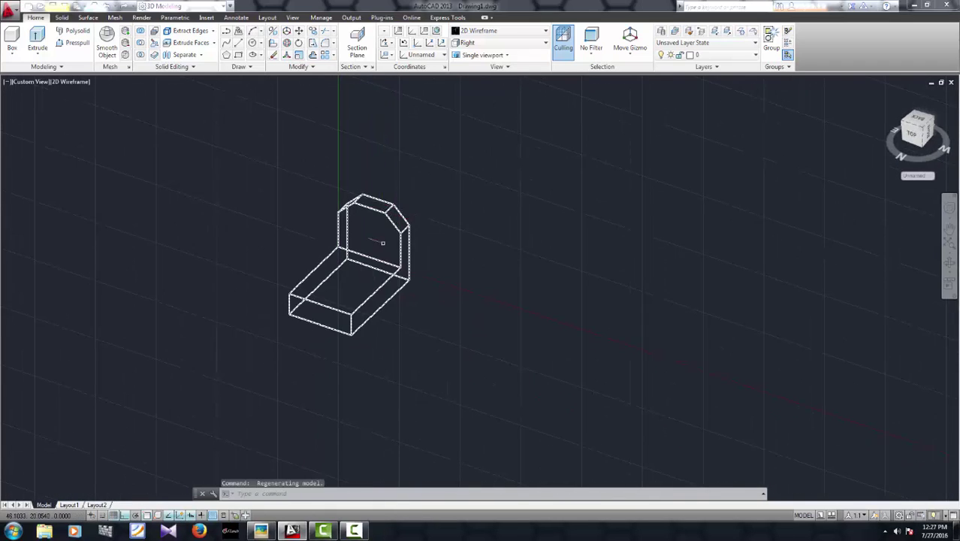
pyautogui.moveTo(329, 339)
pyautogui.keyDown('shift'); pyautogui.mouseDown(button='middle')
pyautogui.moveTo(480, 314)
pyautogui.moveTo(440, 322)
pyautogui.moveTo(501, 338)
pyautogui.mouseUp(button='middle'); pyautogui.keyUp('shift')
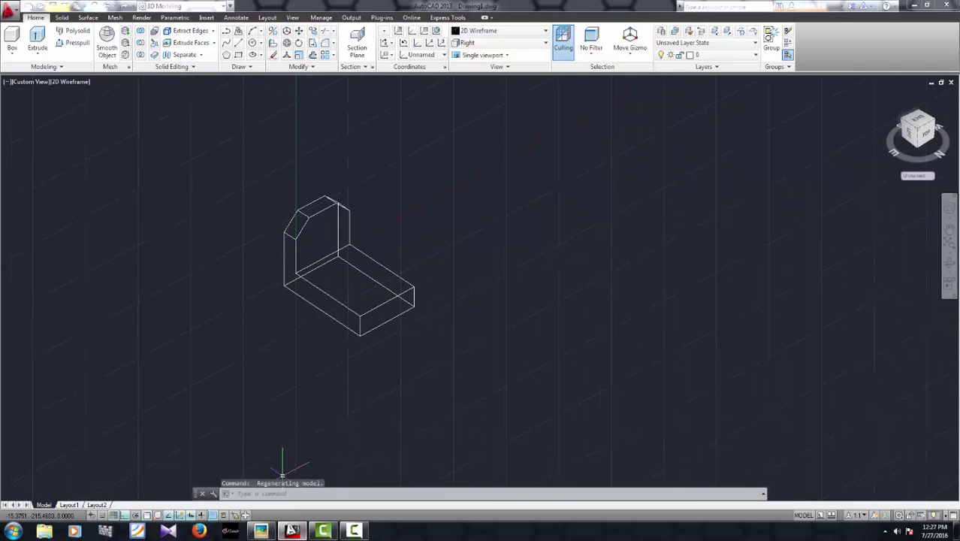
pyautogui.click(263, 533)
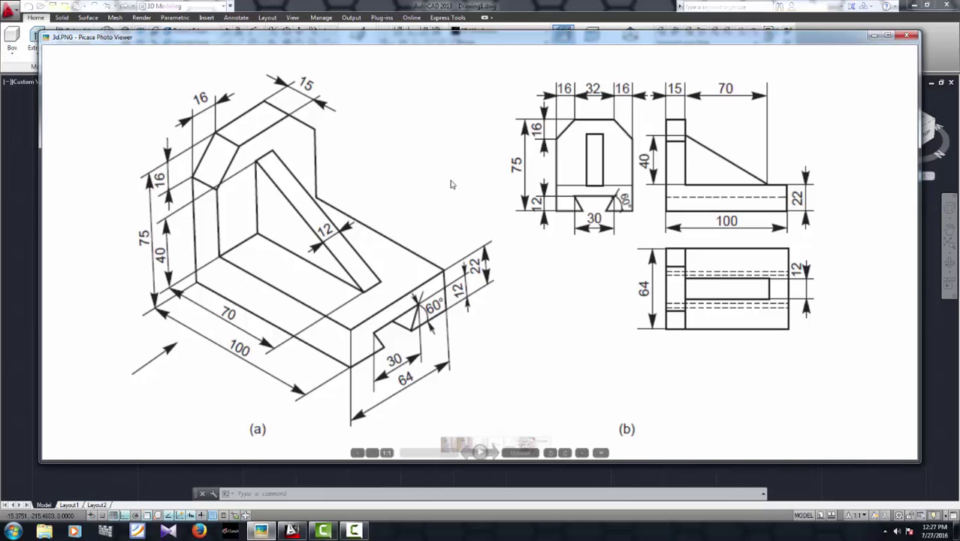
pyautogui.click(874, 35)
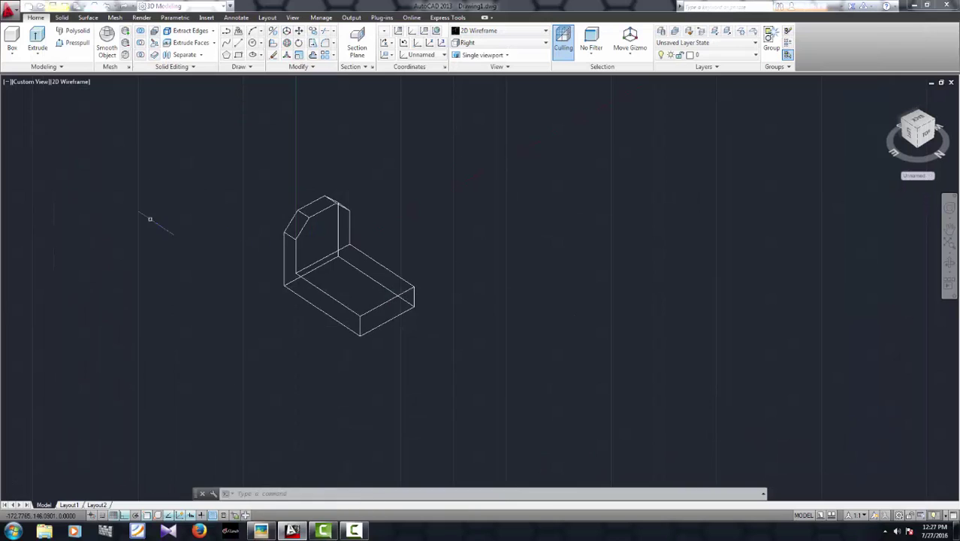
pyautogui.click(239, 43)
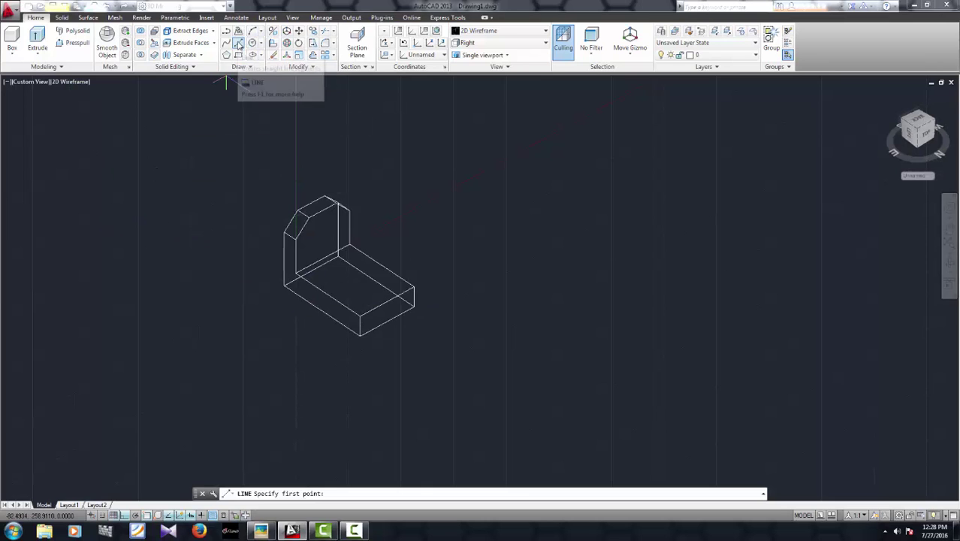
# - Draw a 26-unit then a 70-unit line along the base from its inner corner
pyautogui.scroll(-3, 325, 275)
pyautogui.scroll(6, 288, 212)
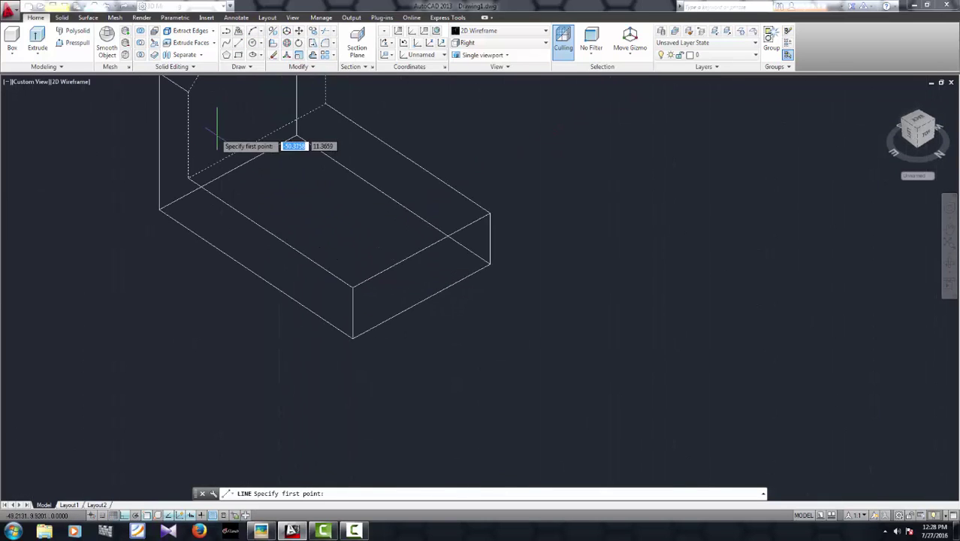
pyautogui.keyDown('shift'); pyautogui.moveTo(210, 131); pyautogui.dragTo(246, 214, button='middle'); pyautogui.keyUp('shift')
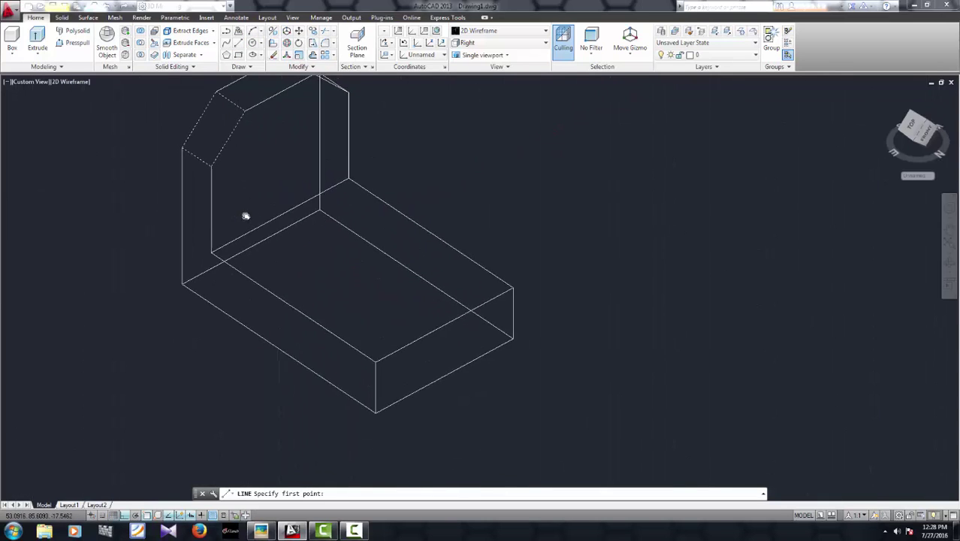
pyautogui.click(213, 255)
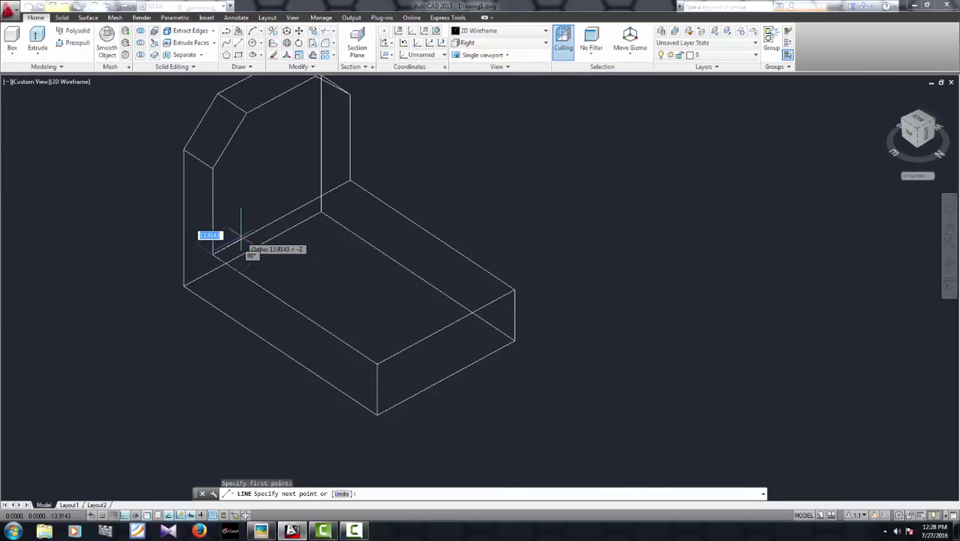
pyautogui.write('26')
pyautogui.press('Return')
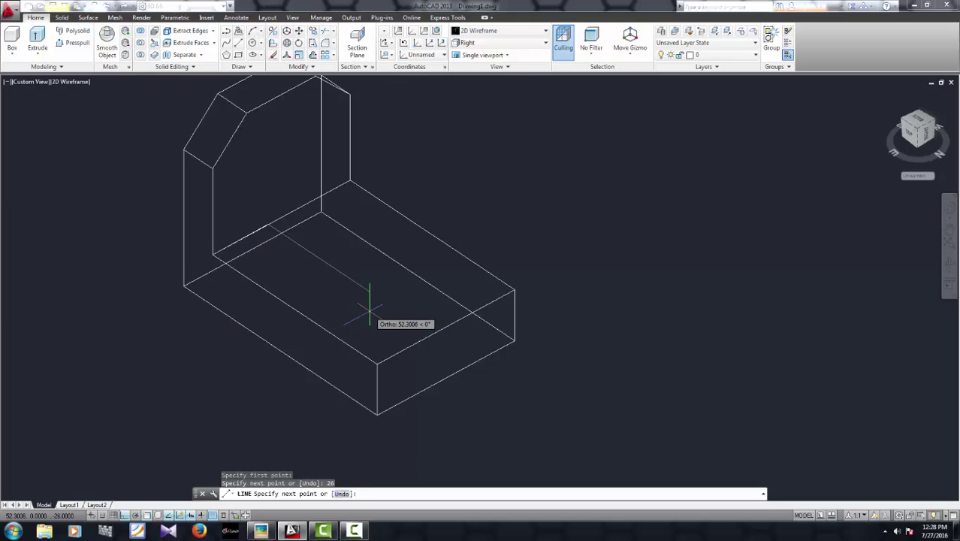
pyautogui.write('70')
pyautogui.press('Return')
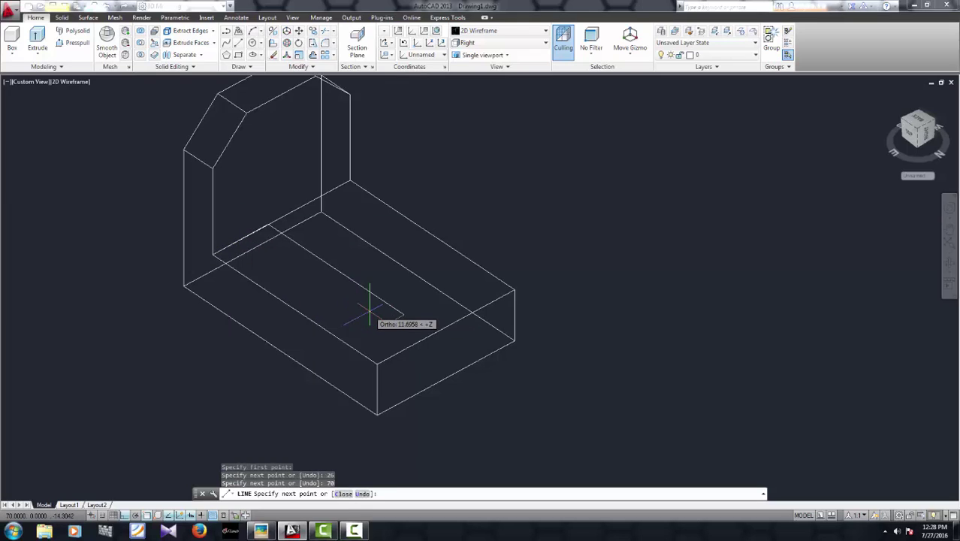
pyautogui.press('Return')
# - Draw a 40-unit vertical line up the upright from the first segment's end
pyautogui.click(238, 44)
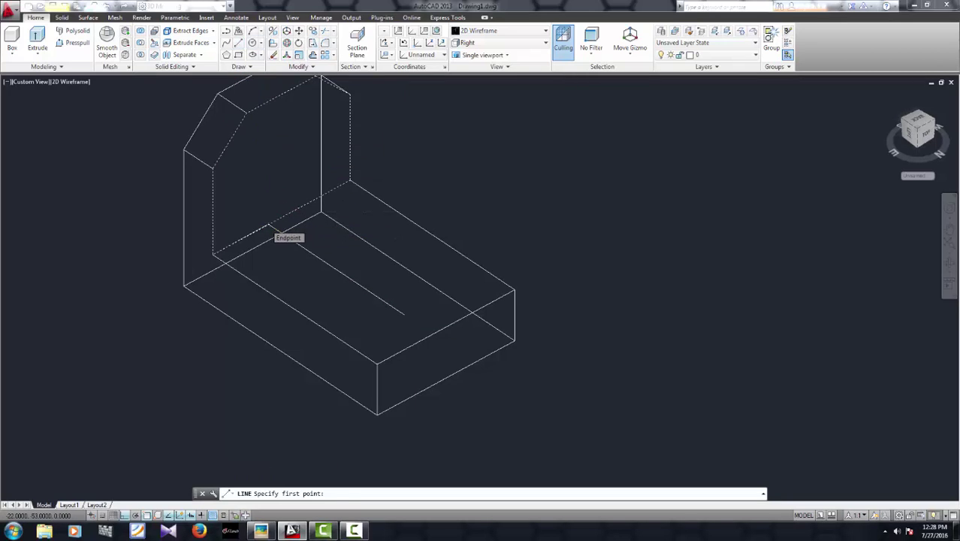
pyautogui.click(267, 226)
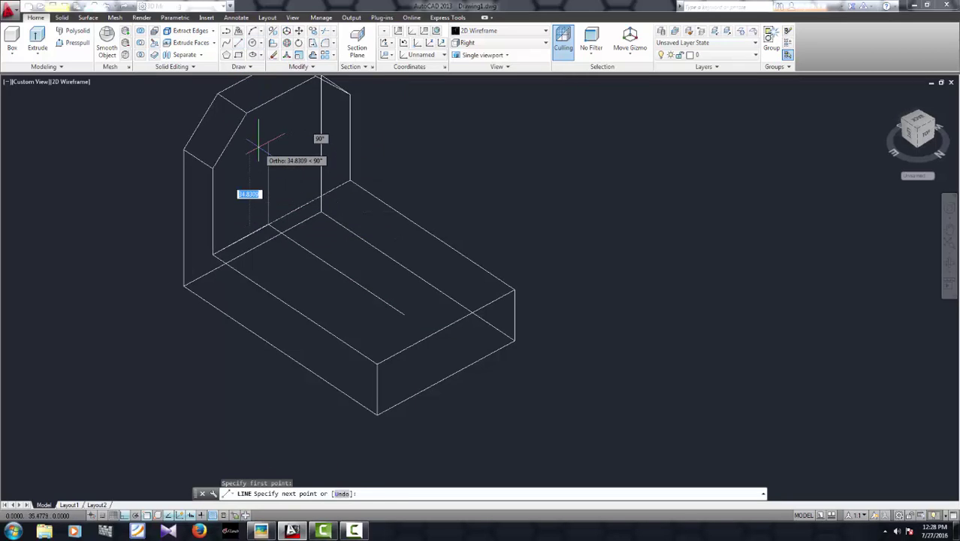
pyautogui.write('40')
pyautogui.press('Return')
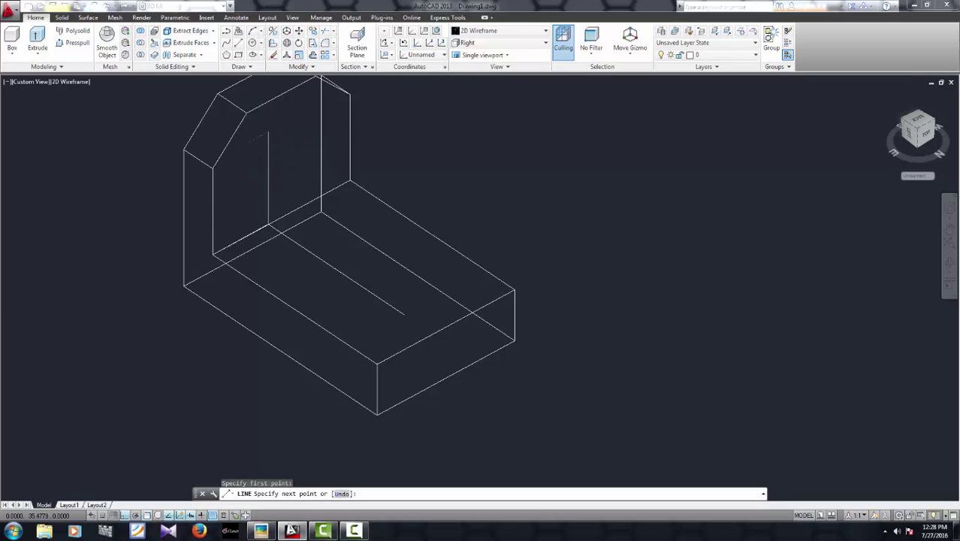
pyautogui.press('Escape')
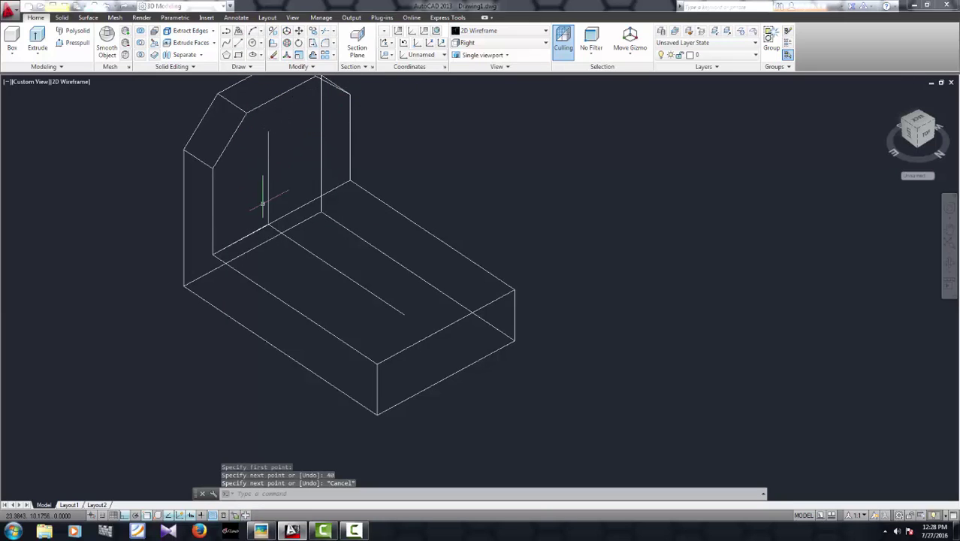
# - With Ortho off, draw the closing diagonal and delete the 26-unit helper segment
pyautogui.click(132, 515)
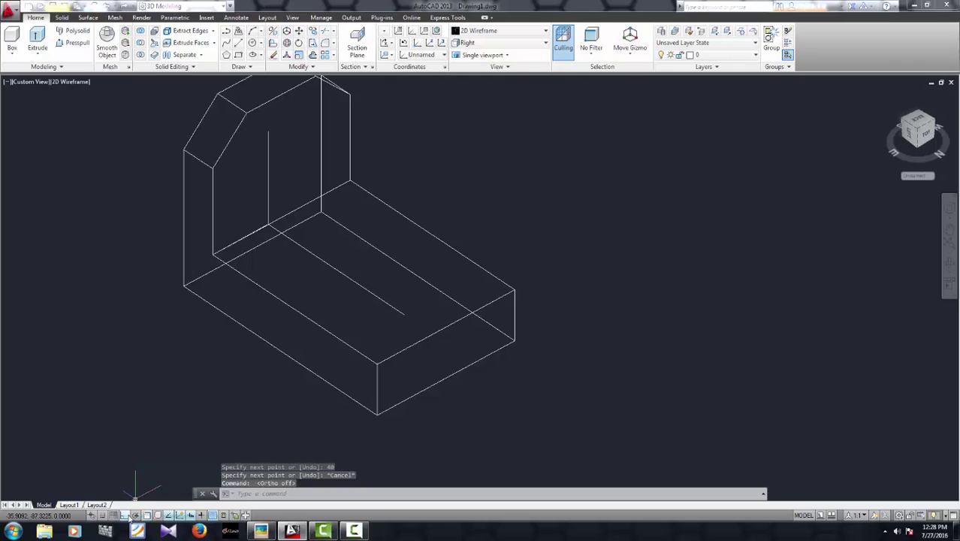
pyautogui.click(237, 45)
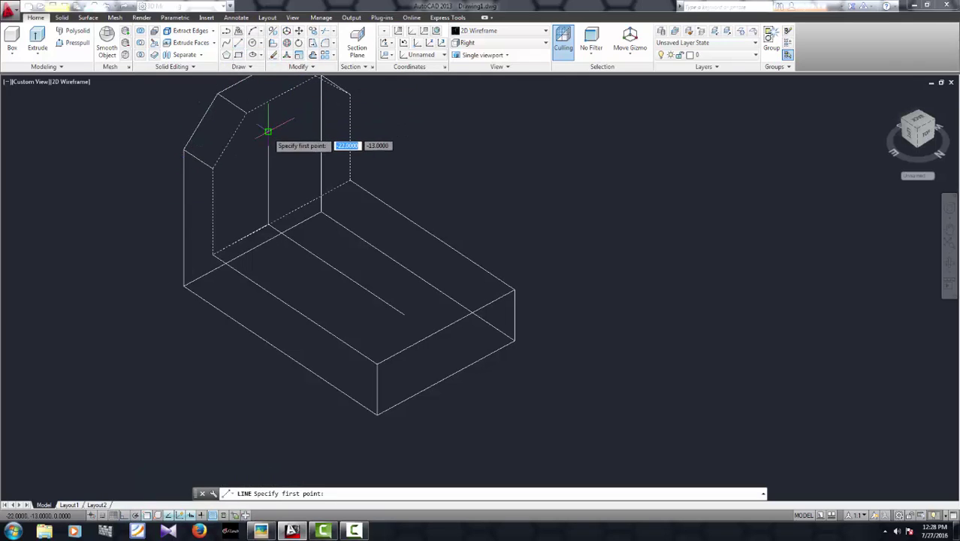
pyautogui.click(269, 132)
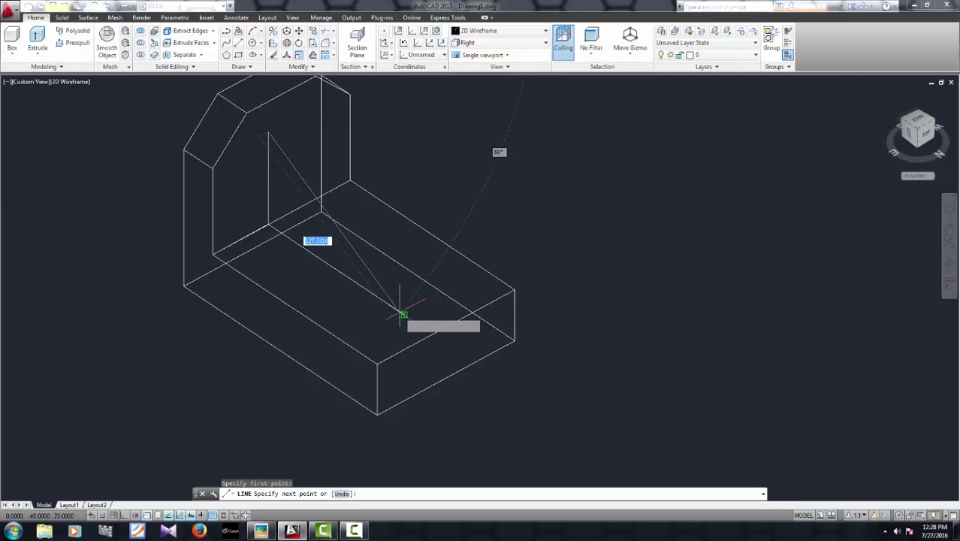
pyautogui.click(403, 314)
pyautogui.press('Escape')
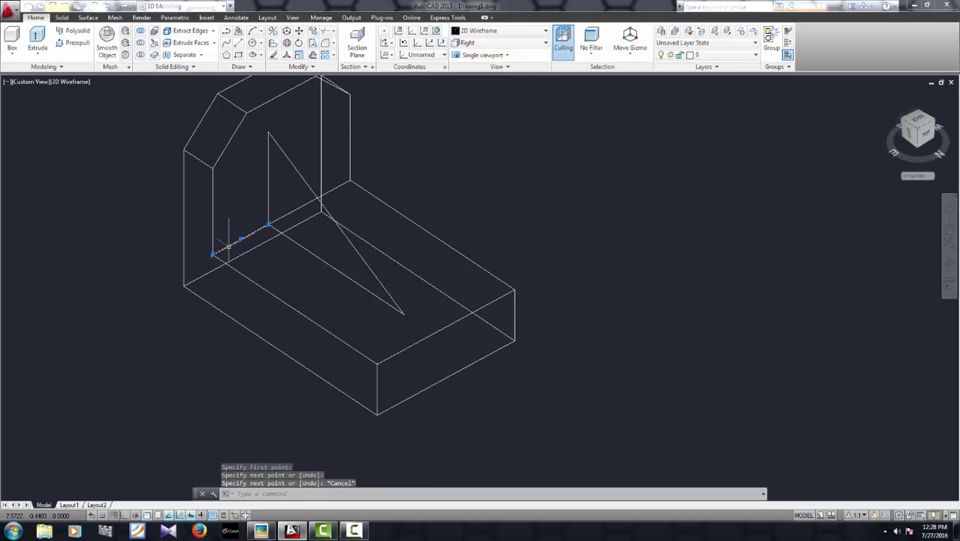
pyautogui.press('Delete')
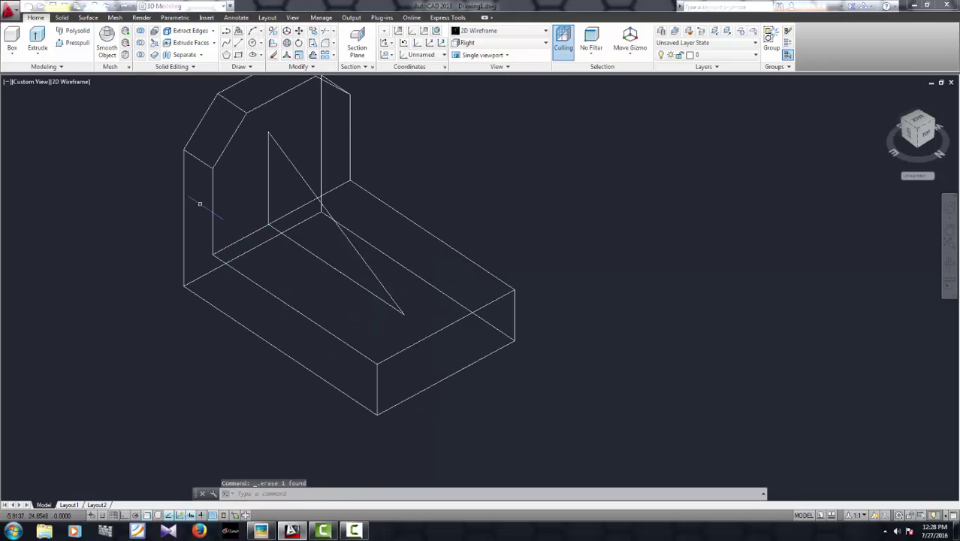
# - Convert the diagonal, vertical and base lines into a triangular region
pyautogui.click(239, 66)
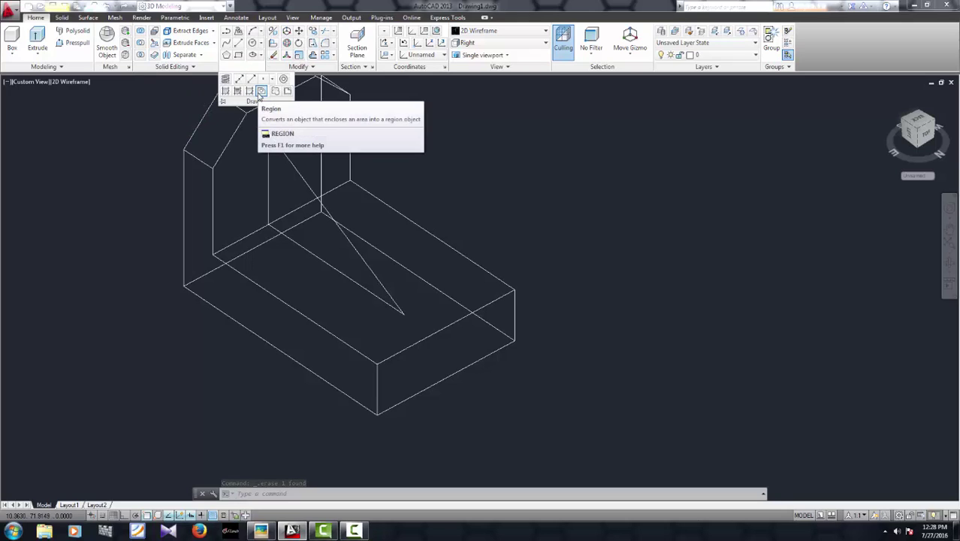
pyautogui.click(261, 91)
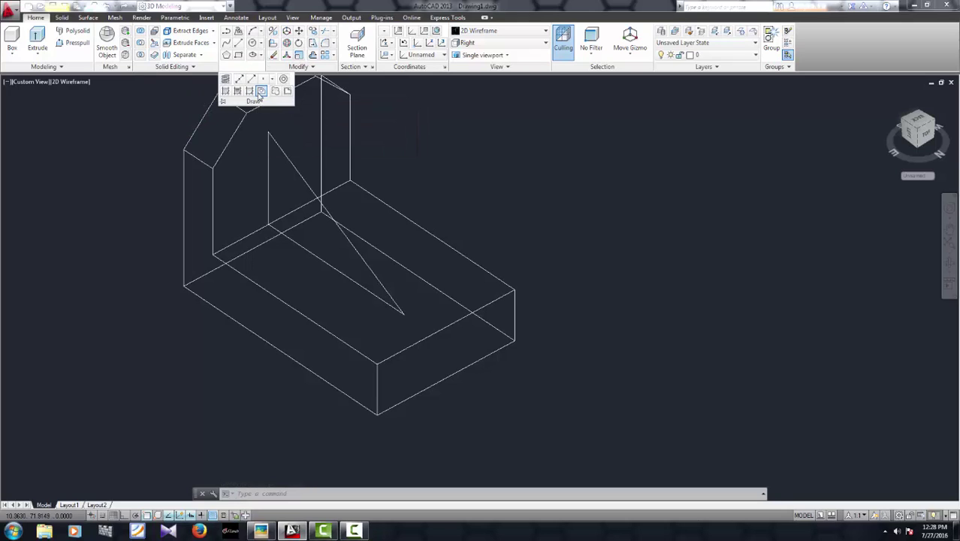
pyautogui.click(288, 157)
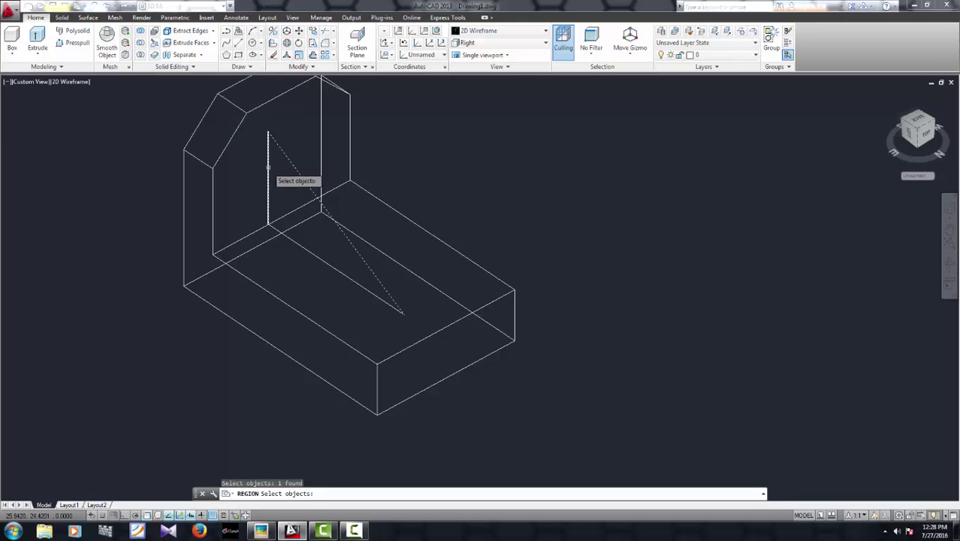
pyautogui.click(268, 169)
pyautogui.click(321, 259)
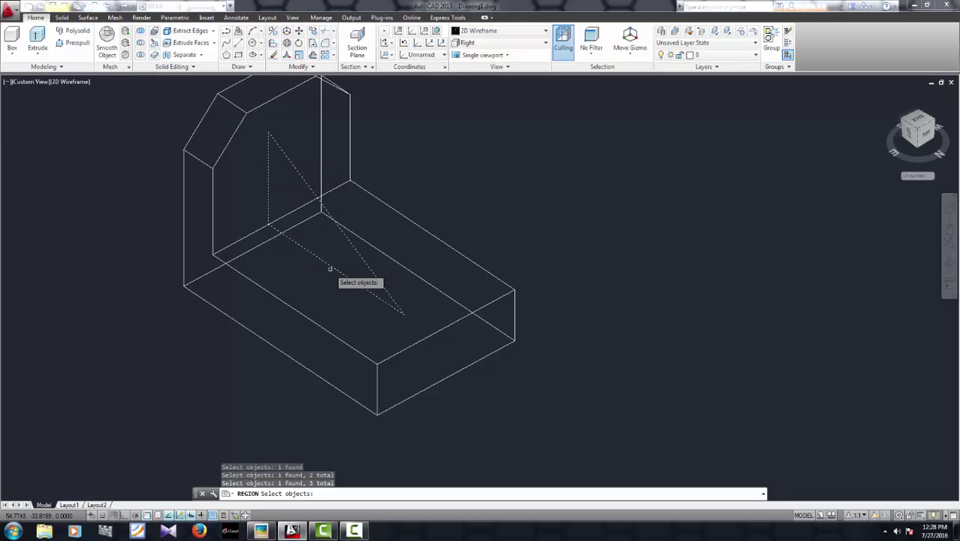
pyautogui.press('Return')
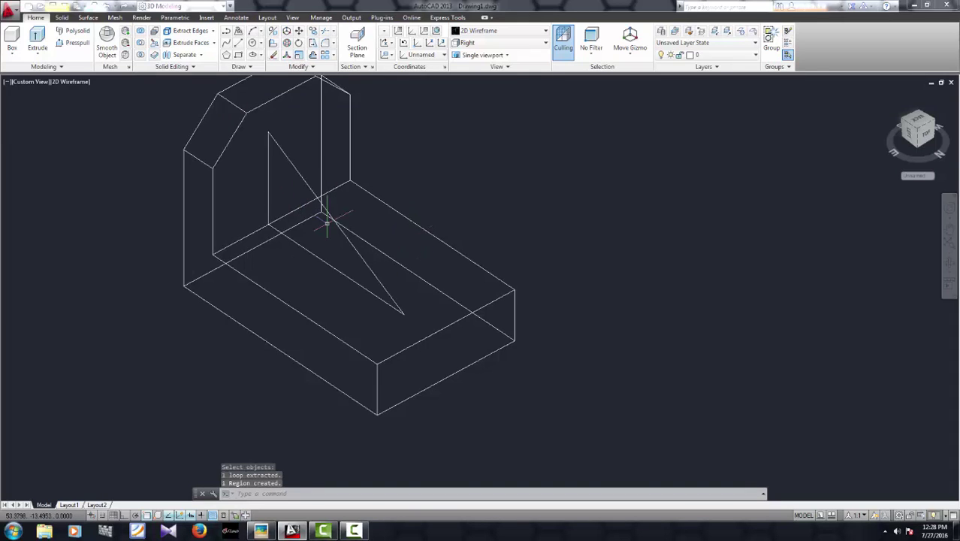
# - Extrude the triangular region 12 units into the rib and turn on the grid
pyautogui.click(38, 44)
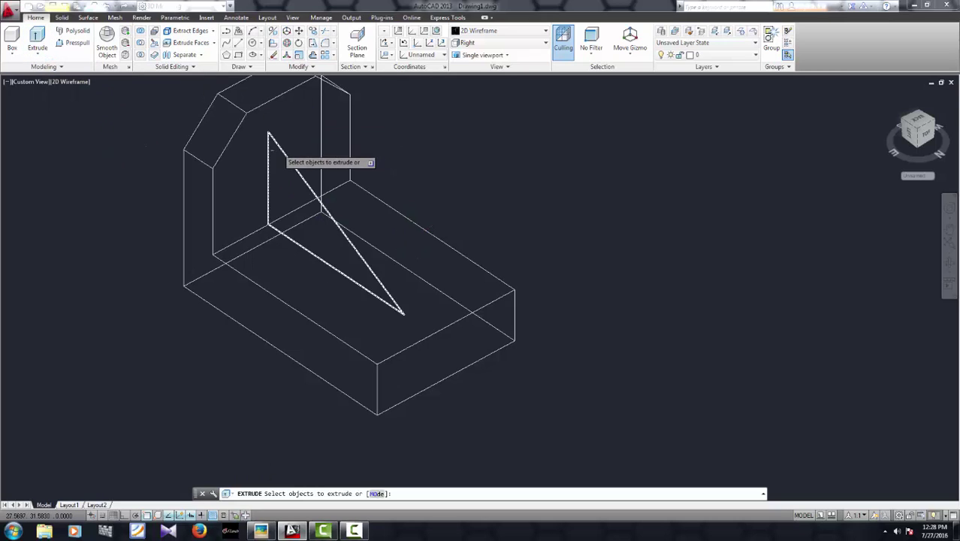
pyautogui.click(279, 147)
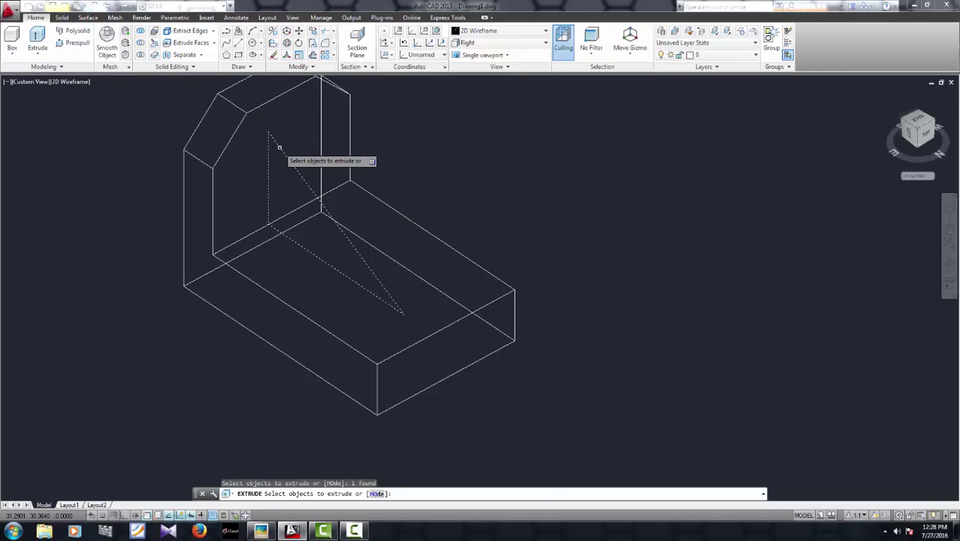
pyautogui.press('Return')
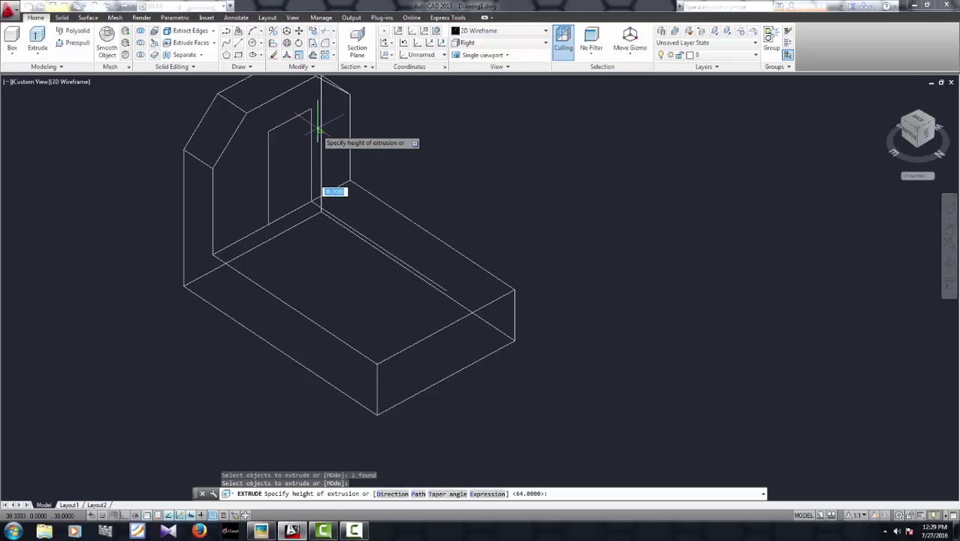
pyautogui.write('12')
pyautogui.press('Return')
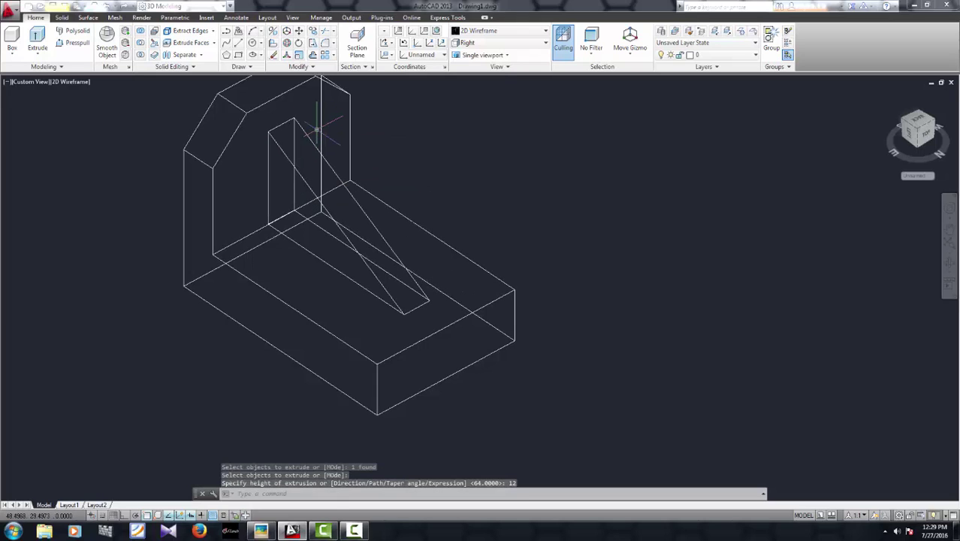
pyautogui.press('F7')
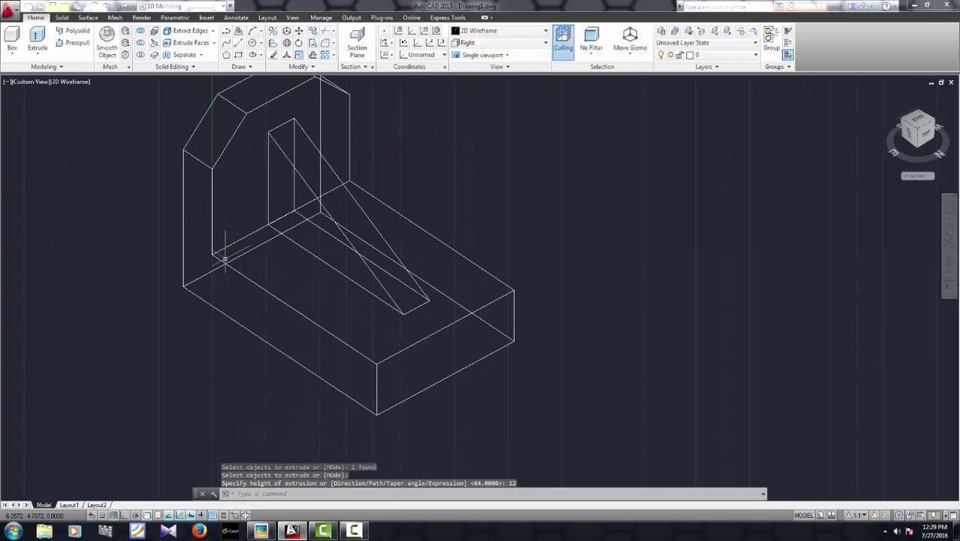
pyautogui.scroll(-2, 317, 190)
# - Union the rib with the bracket body into one solid, then reopen the reference drawing
pyautogui.scroll(-1, 375, 217)
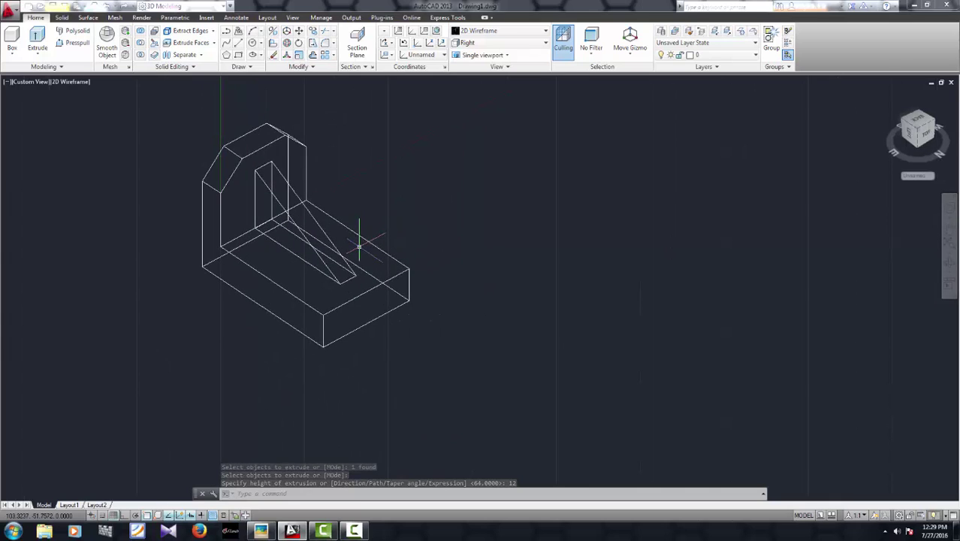
pyautogui.keyDown('shift'); pyautogui.moveTo(359, 246); pyautogui.dragTo(366, 246, button='middle'); pyautogui.keyUp('shift')
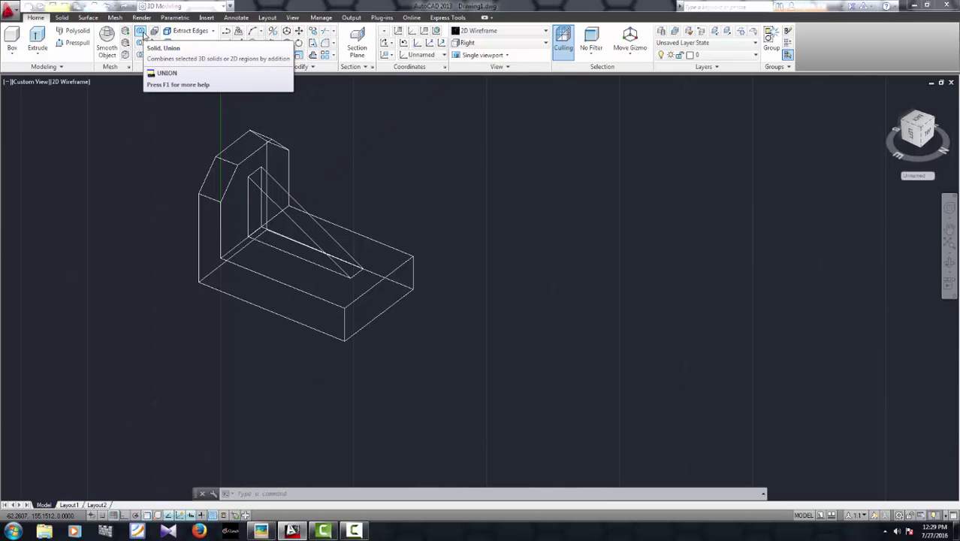
pyautogui.click(141, 33)
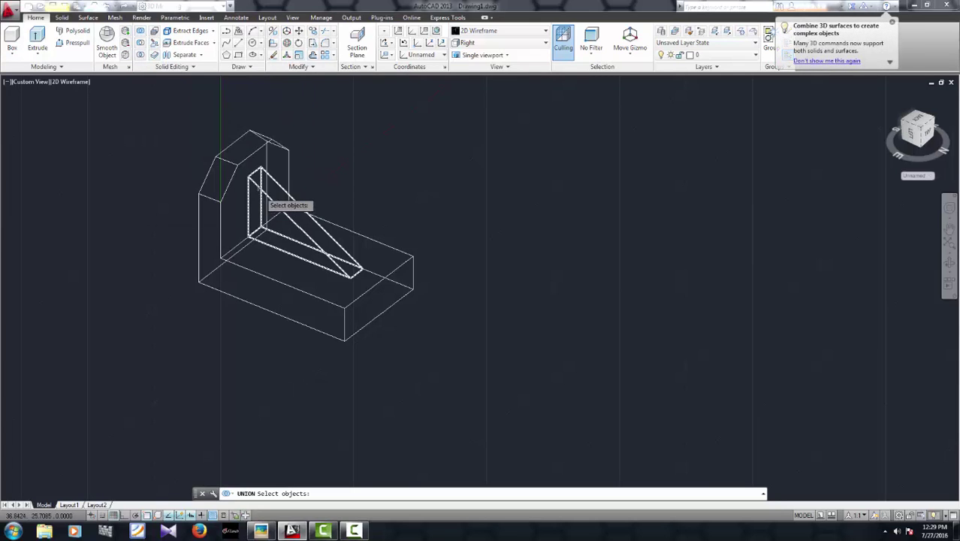
pyautogui.click(259, 188)
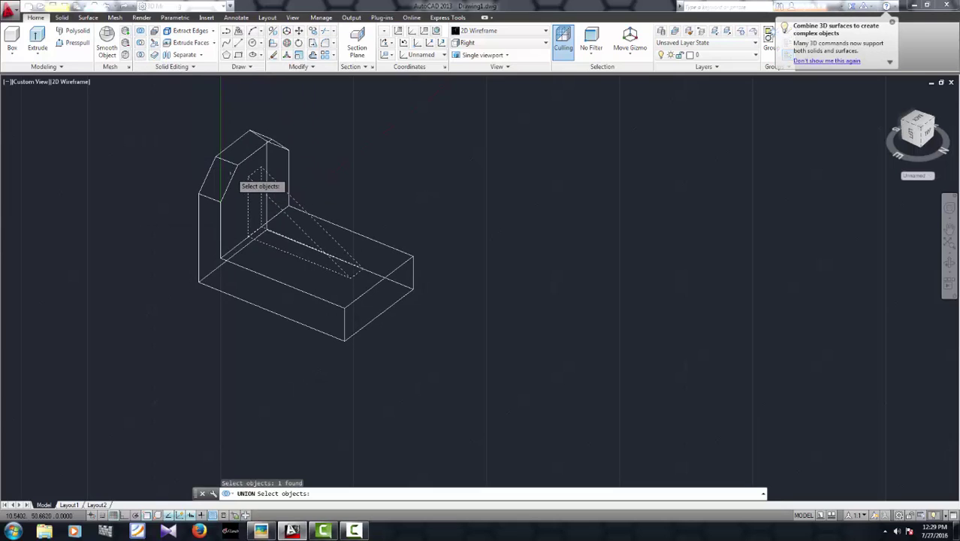
pyautogui.click(235, 172)
pyautogui.press('Return')
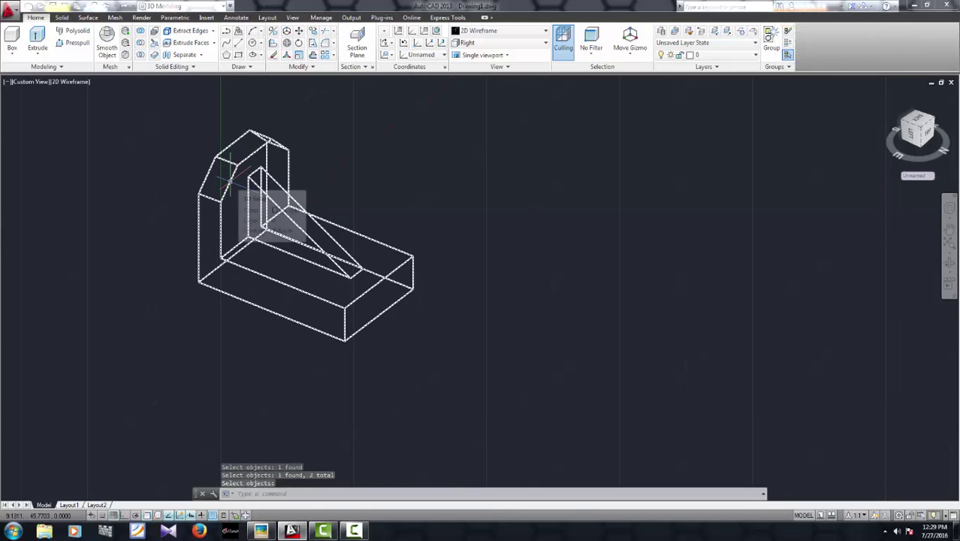
pyautogui.click(242, 189)
pyautogui.press('Escape')
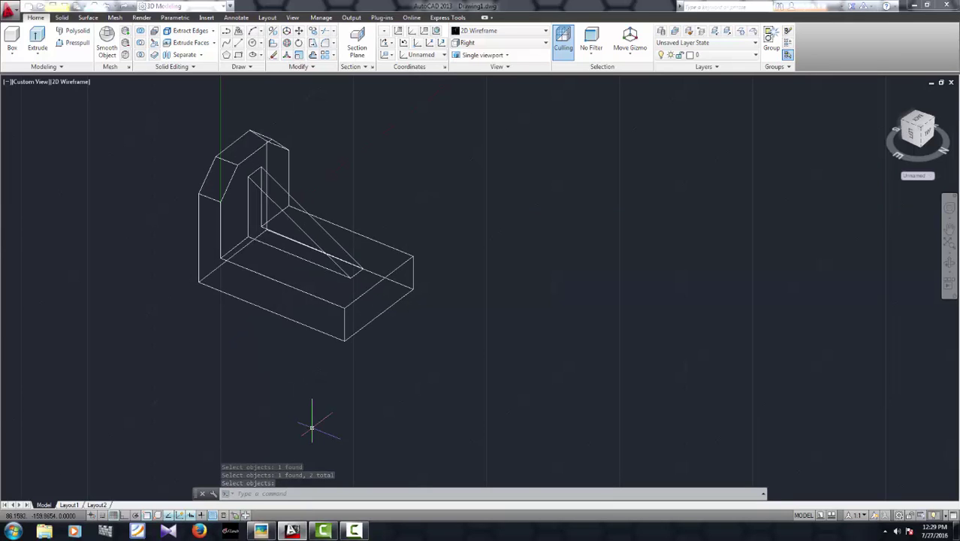
pyautogui.click(284, 531)
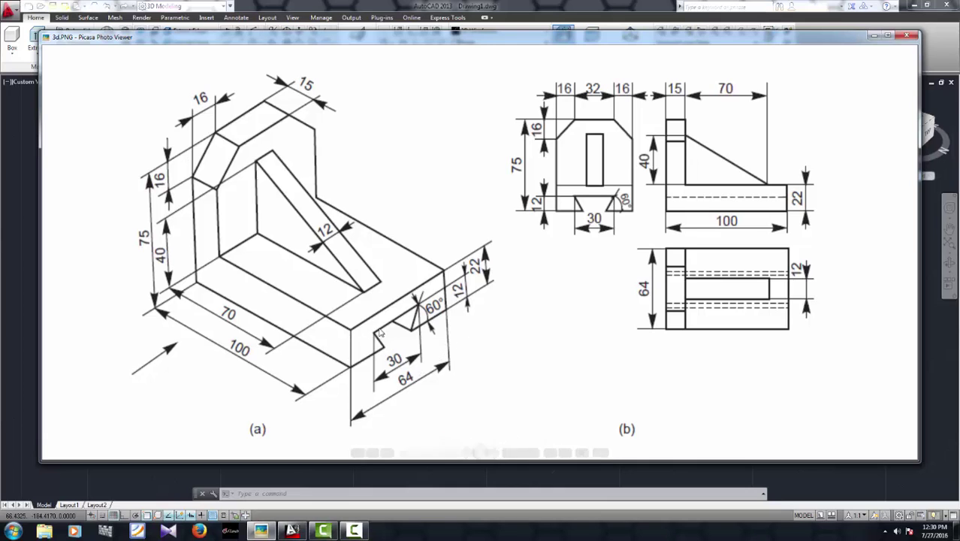
# - Review the reference drawing's dimensions in Picasa, then close it
pyautogui.click(875, 35)
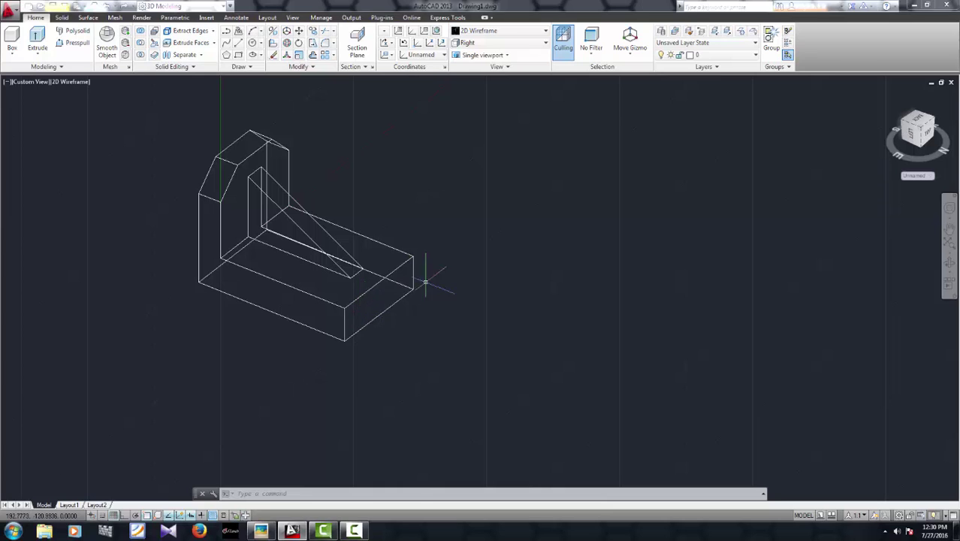
pyautogui.click(260, 531)
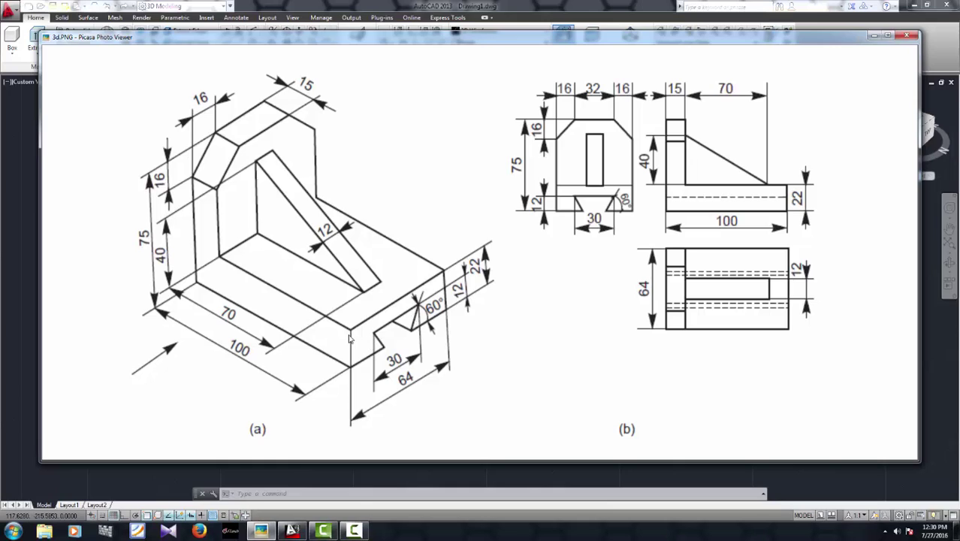
pyautogui.moveTo(481, 421)
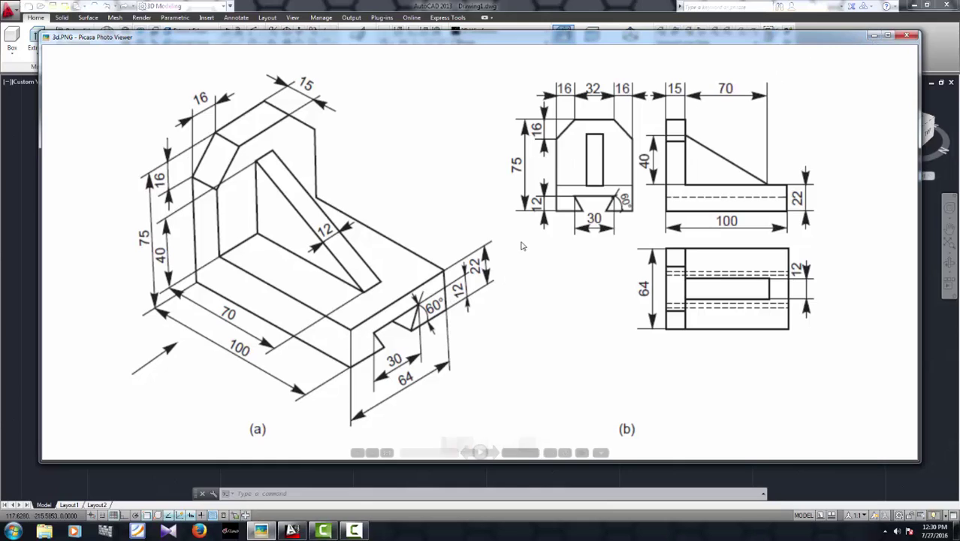
pyautogui.press('Escape')
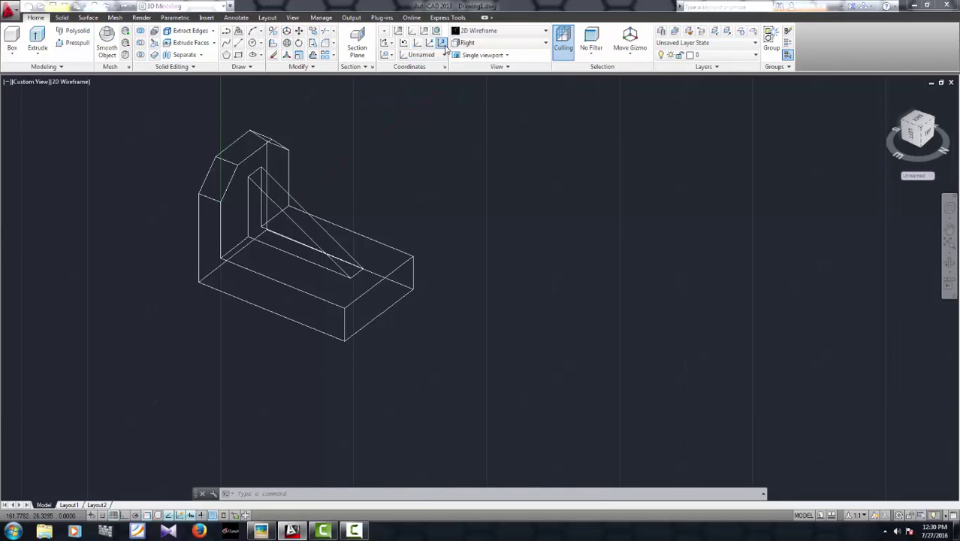
# - Set a three-point UCS on the base's end face with origin at its bottom corner
pyautogui.click(443, 43)
pyautogui.click(345, 340)
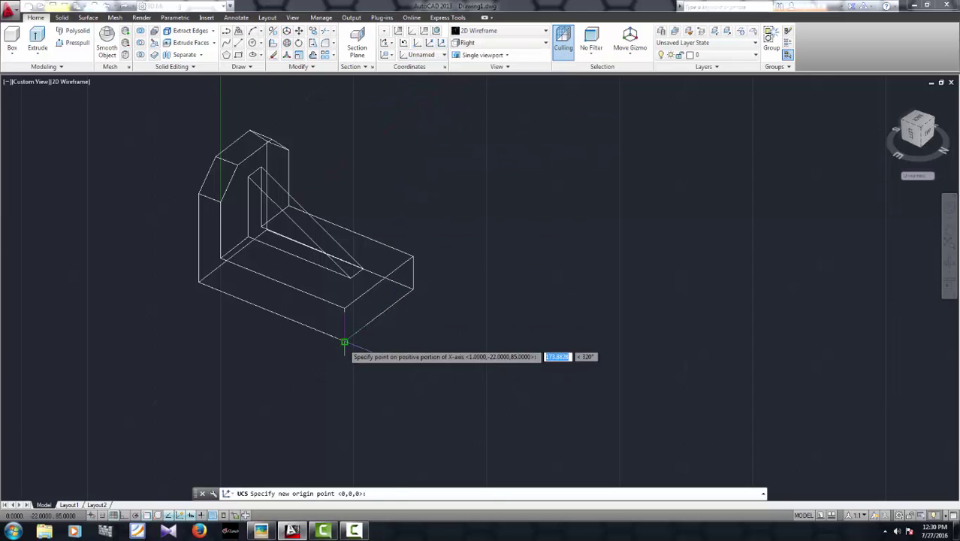
pyautogui.click(412, 290)
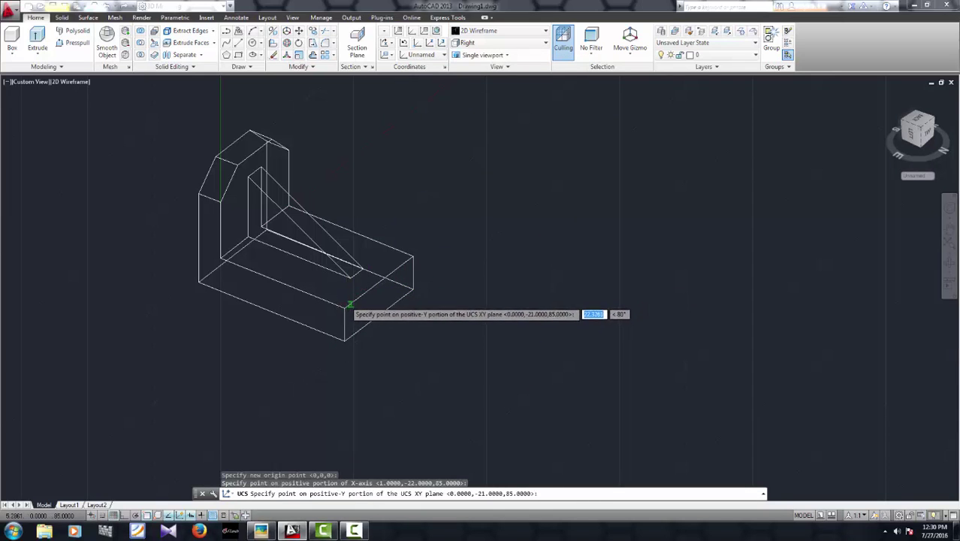
pyautogui.click(345, 306)
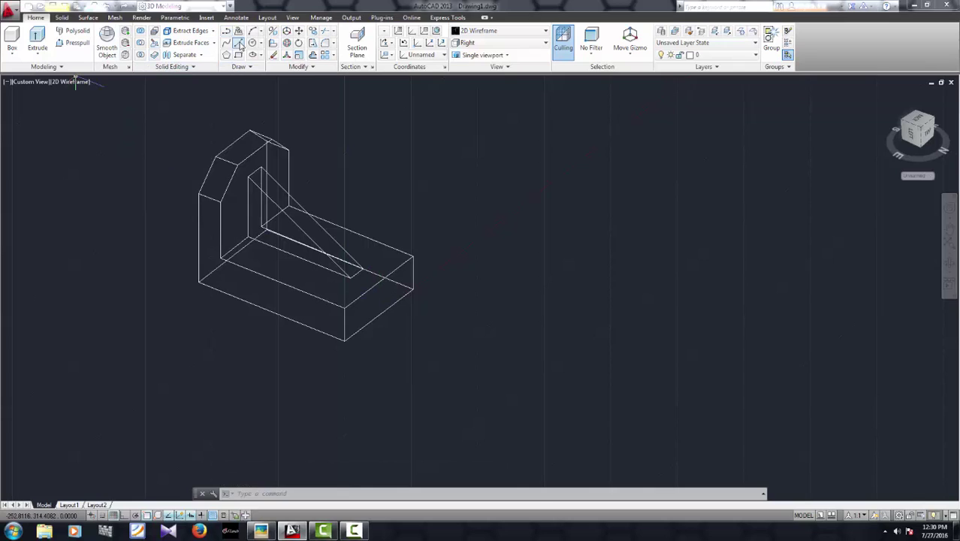
# - From the base's bottom corner, draw lines of 12, 17 and 30 units with Ortho on
pyautogui.click(239, 43)
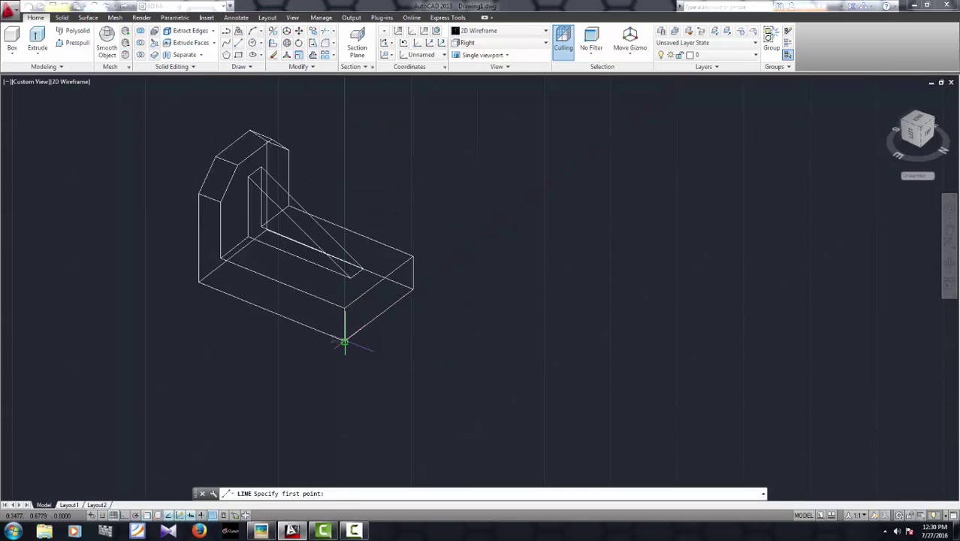
pyautogui.click(344, 342)
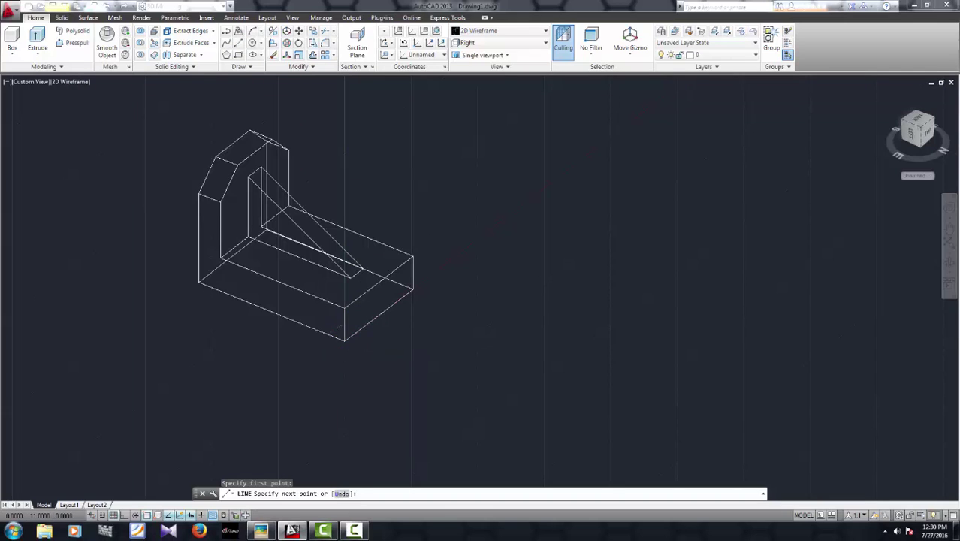
pyautogui.write('12')
pyautogui.press('Return')
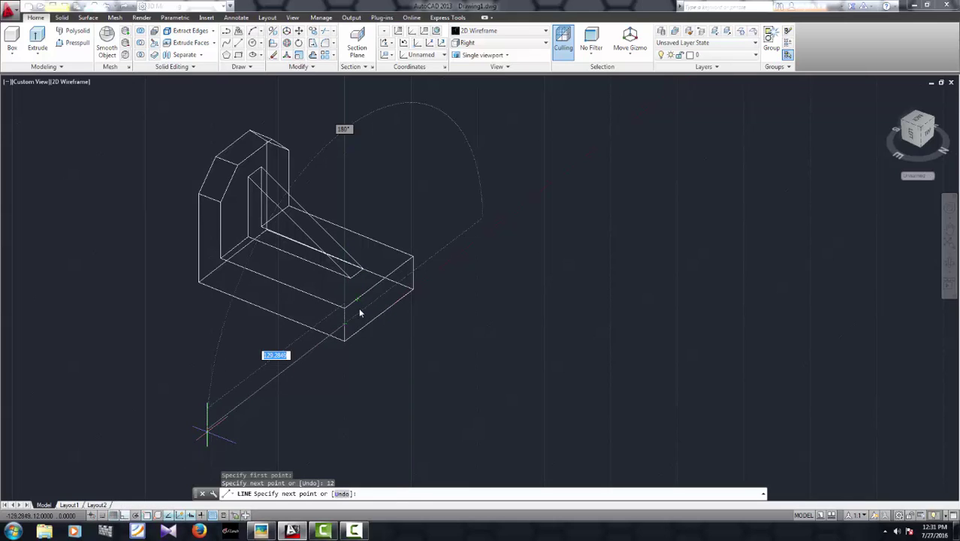
pyautogui.press('F8')
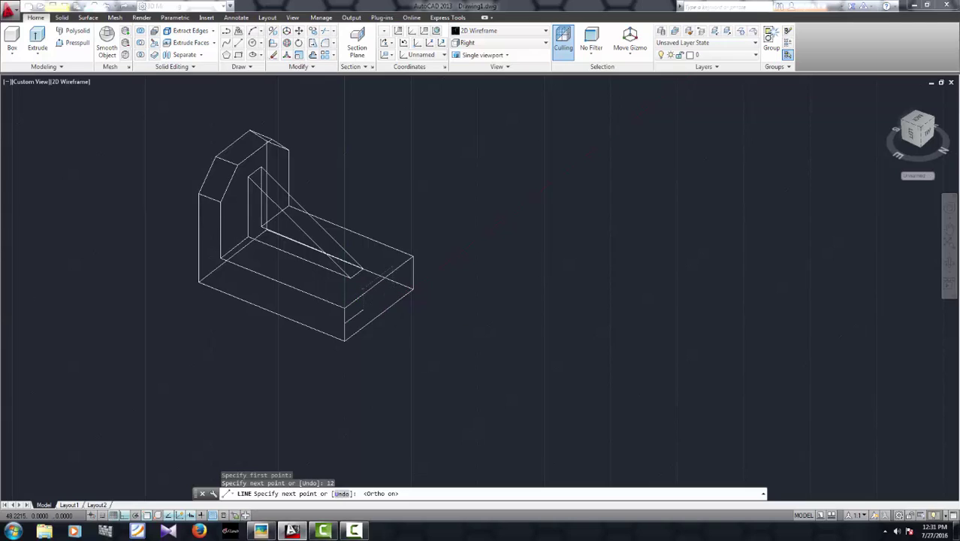
pyautogui.write('17')
pyautogui.press('Return')
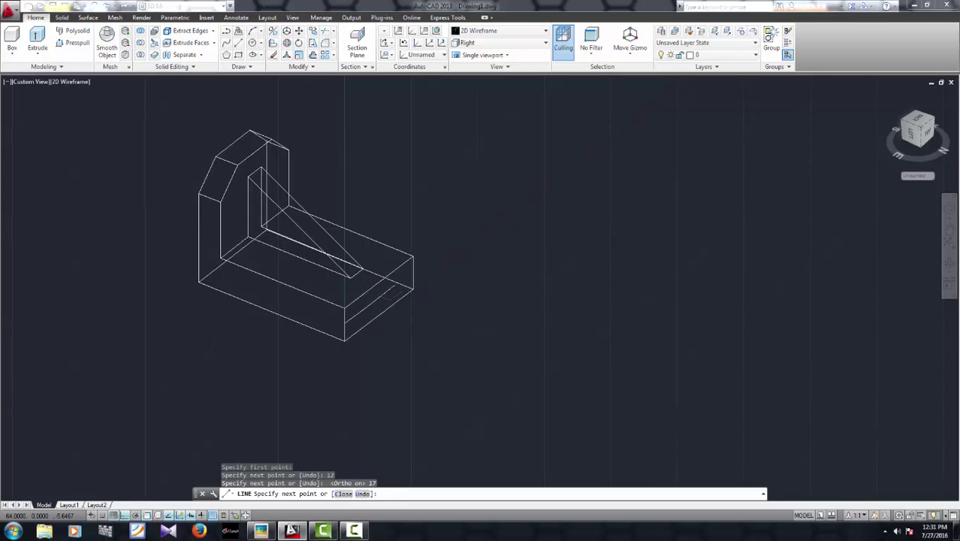
pyautogui.write('30')
pyautogui.press('Return')
pyautogui.press('Escape')
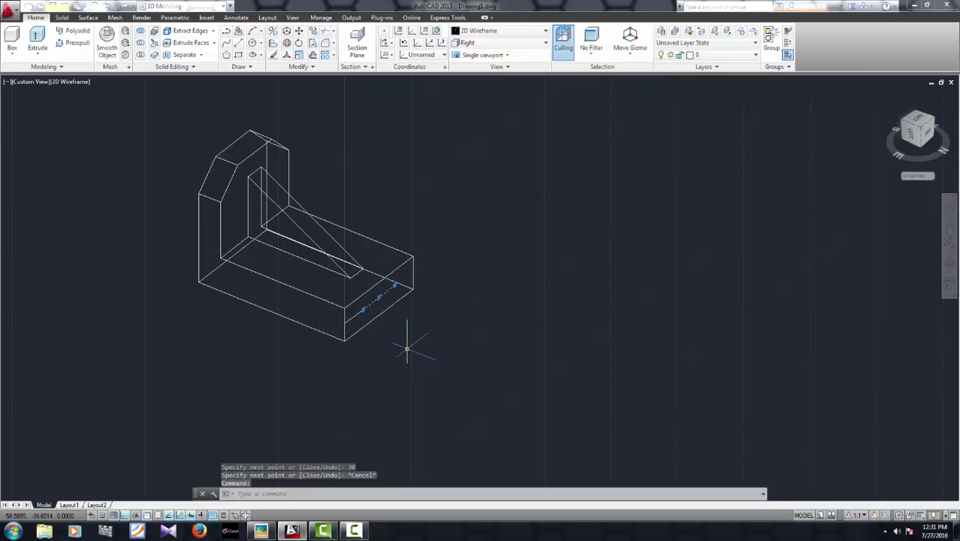
pyautogui.press('Escape')
pyautogui.scroll(-2, 403, 332)
# - Orbit to face the base end and erase the two stray lines there
pyautogui.scroll(2, 407, 343)
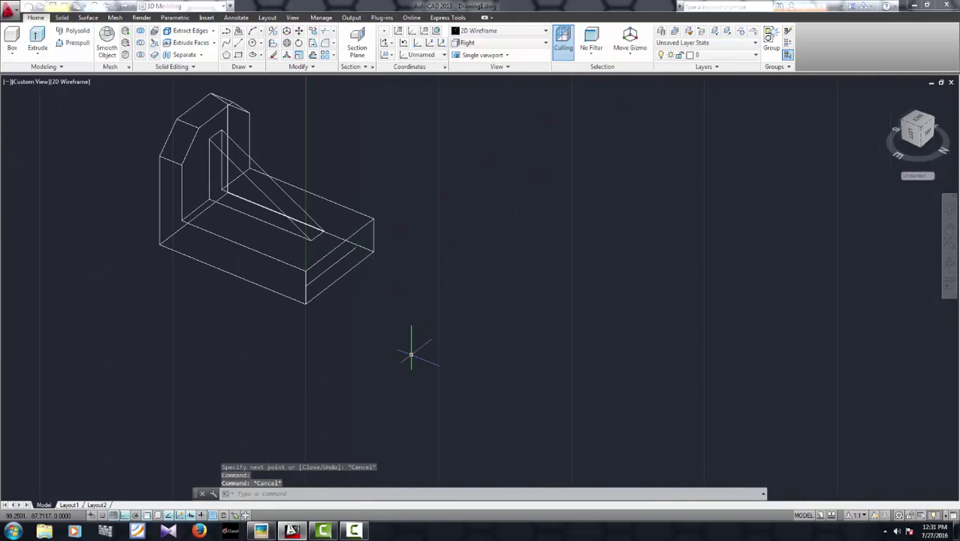
pyautogui.moveTo(406, 343)
pyautogui.keyDown('shift'); pyautogui.mouseDown(button='middle')
pyautogui.moveTo(358, 339)
pyautogui.moveTo(301, 293)
pyautogui.mouseUp(button='middle'); pyautogui.keyUp('shift')
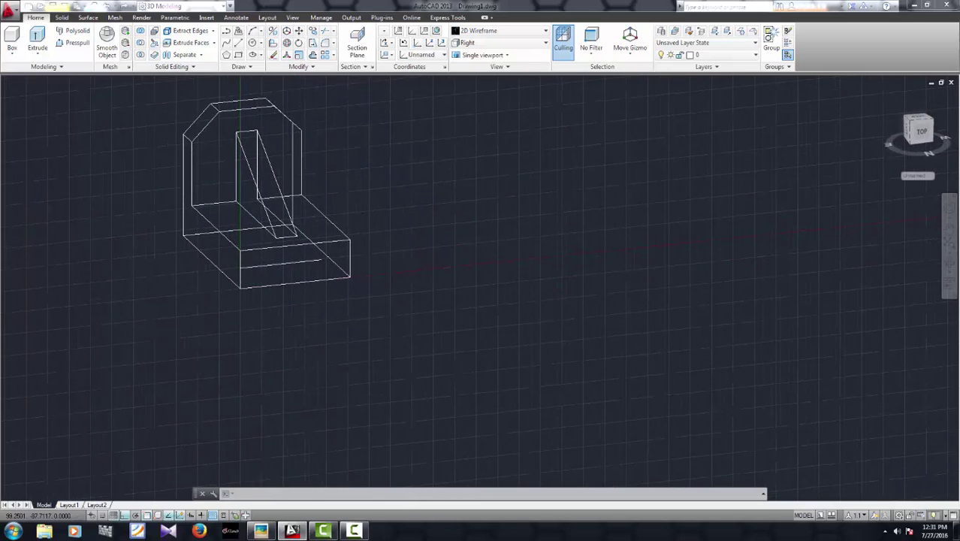
pyautogui.click(262, 264)
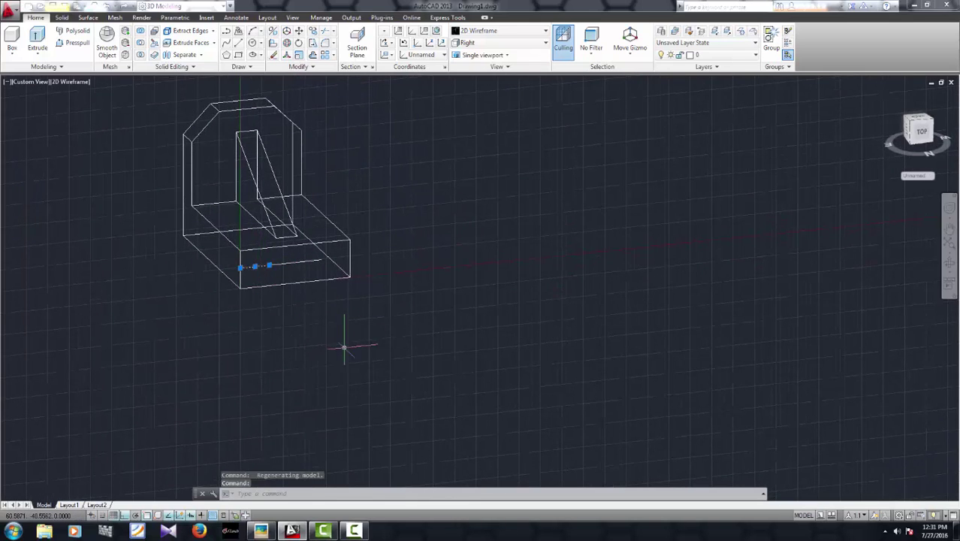
pyautogui.press('Delete')
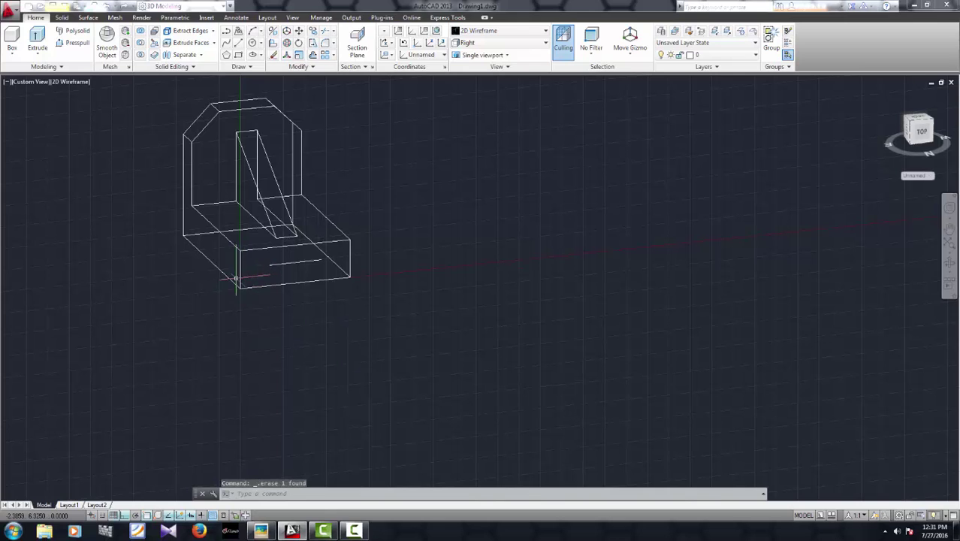
pyautogui.click(241, 279)
pyautogui.press('Delete')
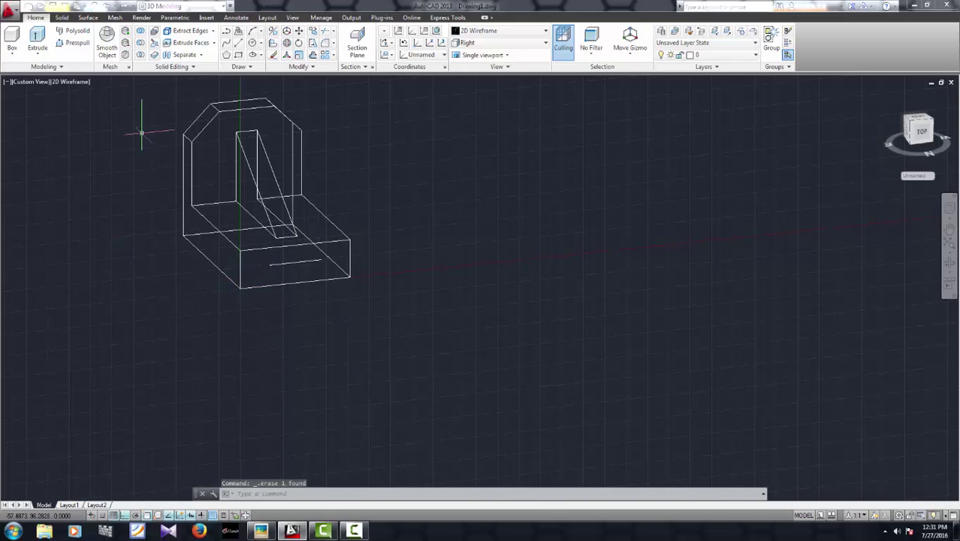
# - Draw a short horizontal guide line across the base's front face, then check the reference drawing
pyautogui.click(226, 43)
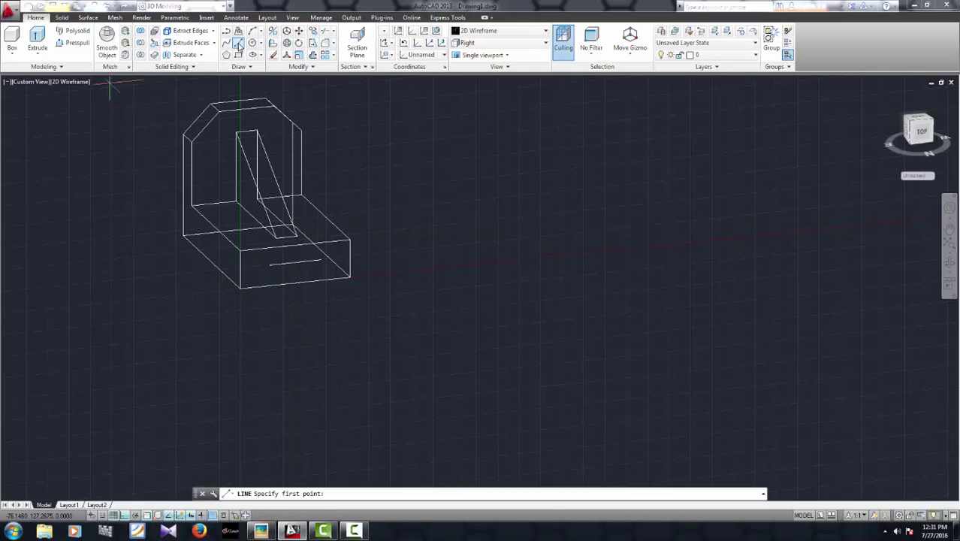
pyautogui.click(240, 287)
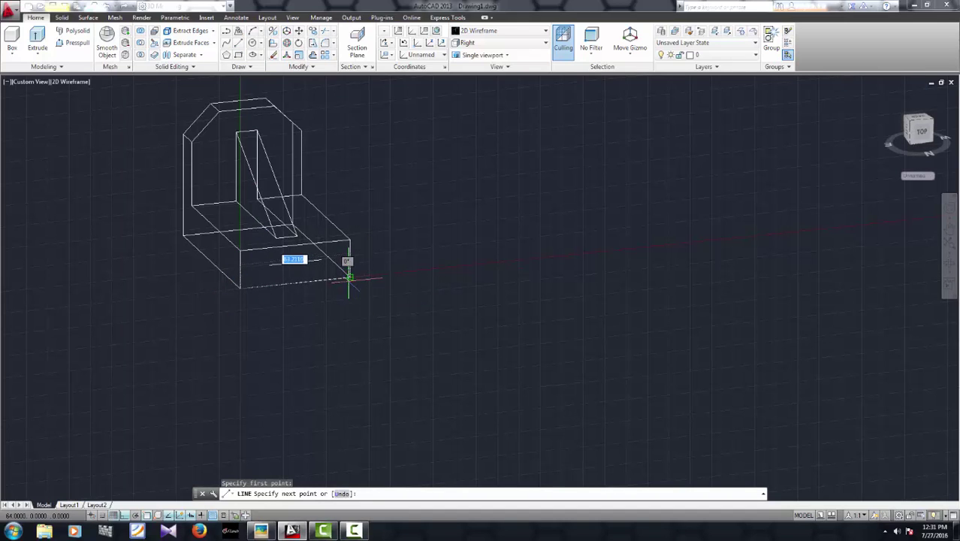
pyautogui.click(349, 279)
pyautogui.press('Escape')
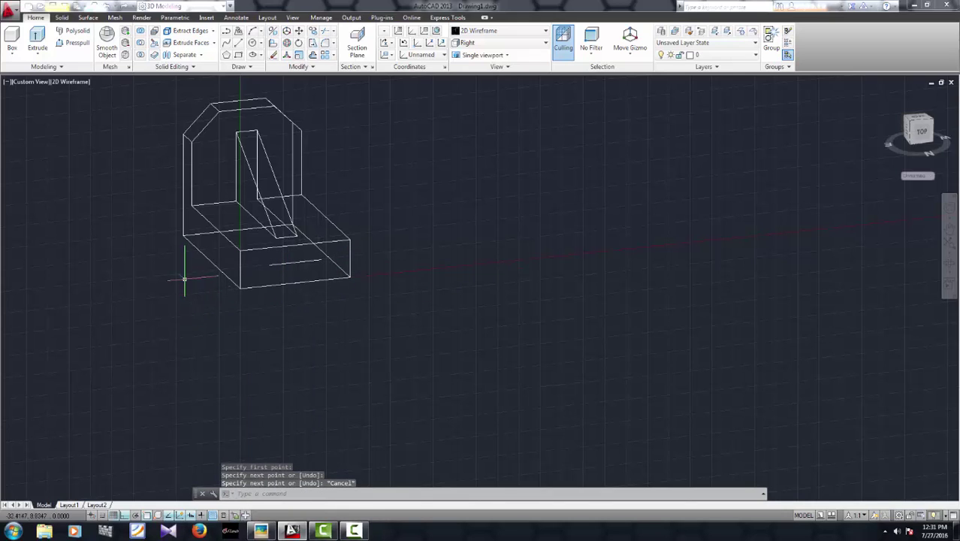
pyautogui.hotkey('alt', 'Tab')
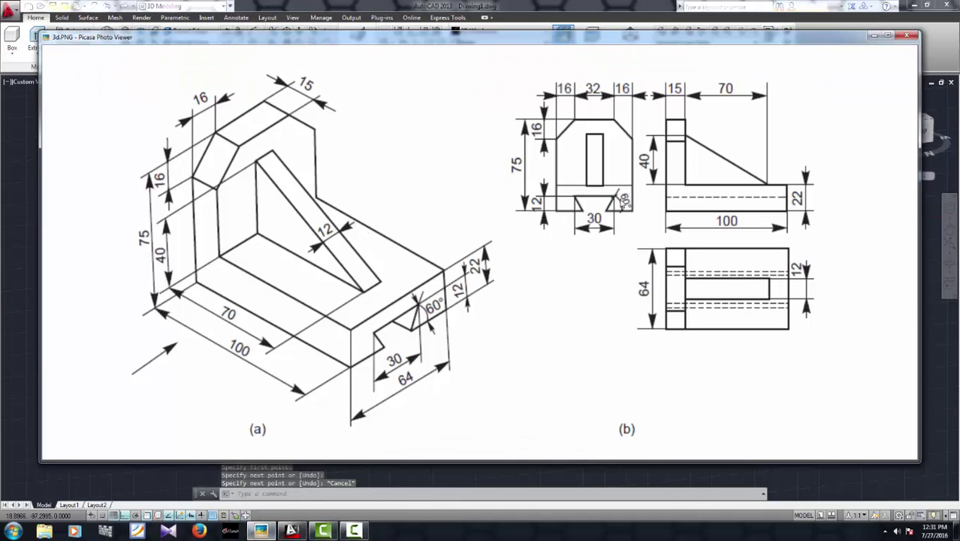
pyautogui.click(873, 36)
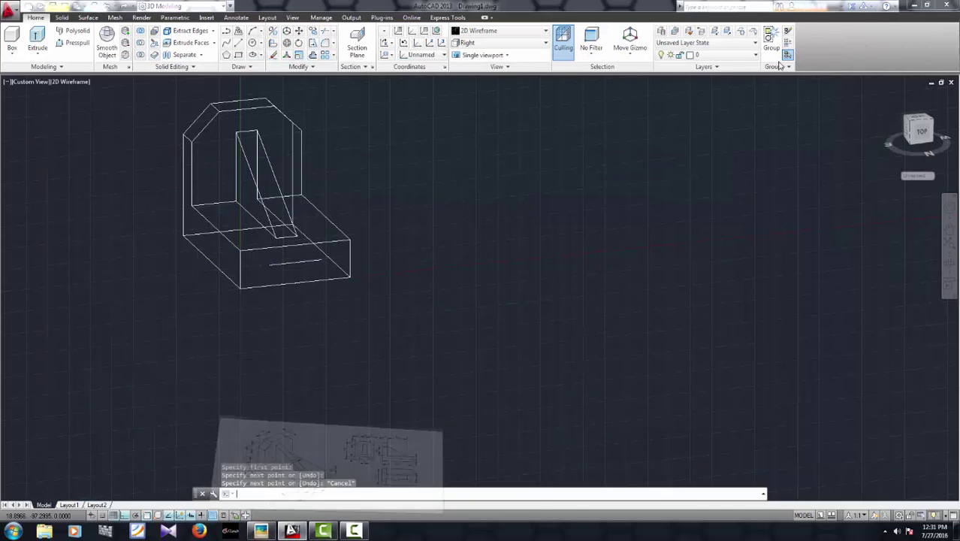
# - With Ortho off, draw a 60° line from the base's front edge, then erase it
pyautogui.click(124, 515)
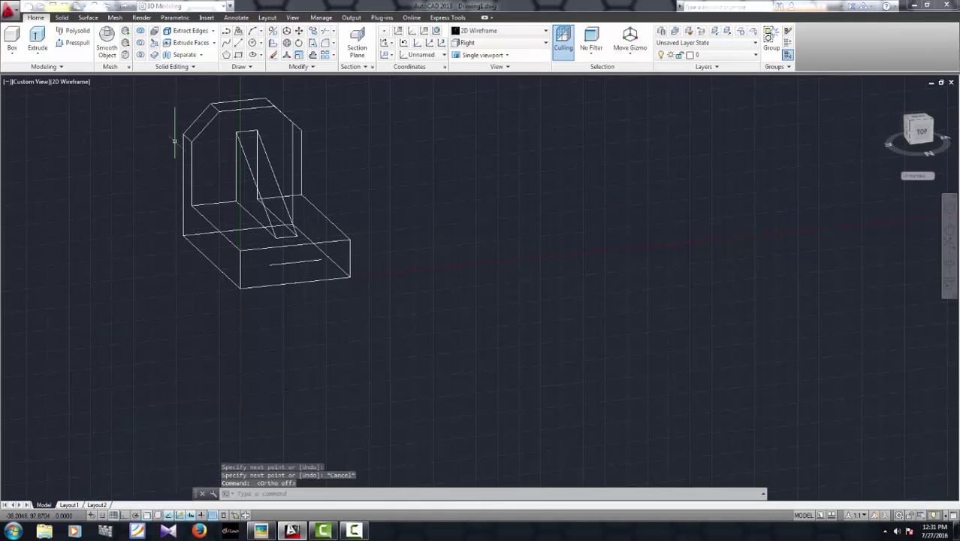
pyautogui.click(229, 52)
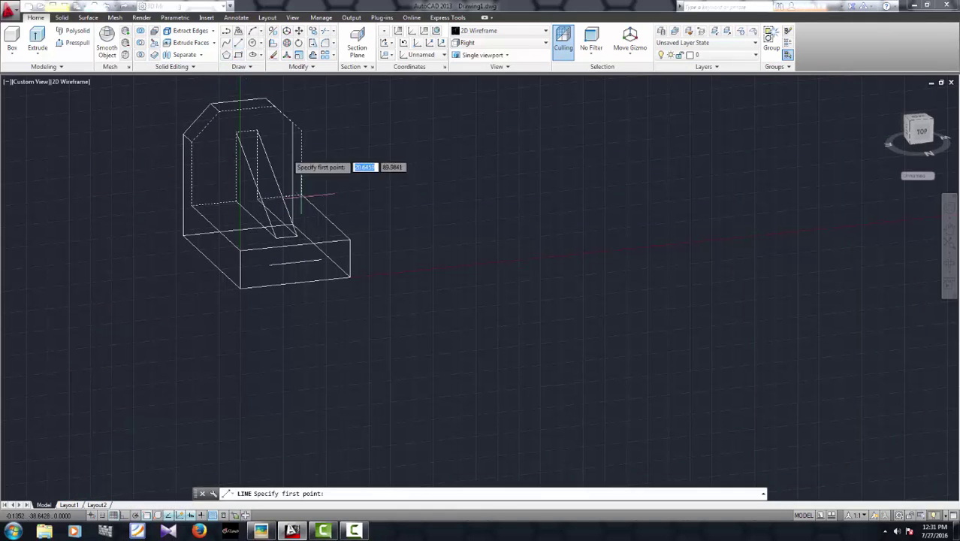
pyautogui.click(320, 260)
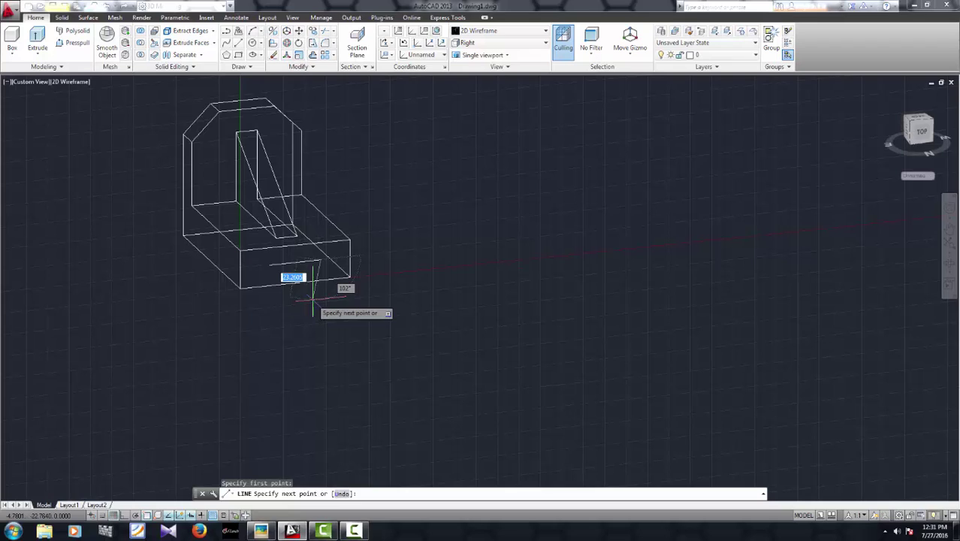
pyautogui.press('Tab')
pyautogui.press('Return')
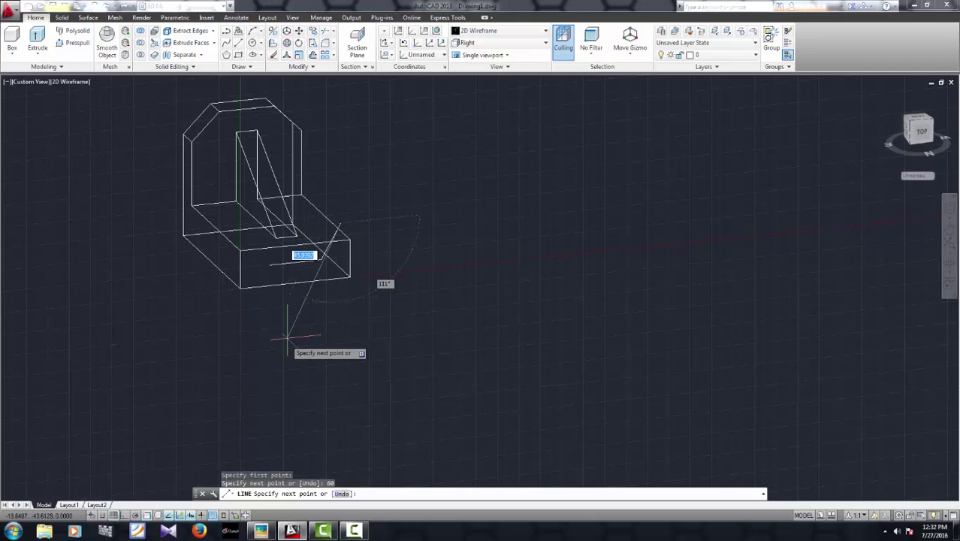
pyautogui.press('Escape')
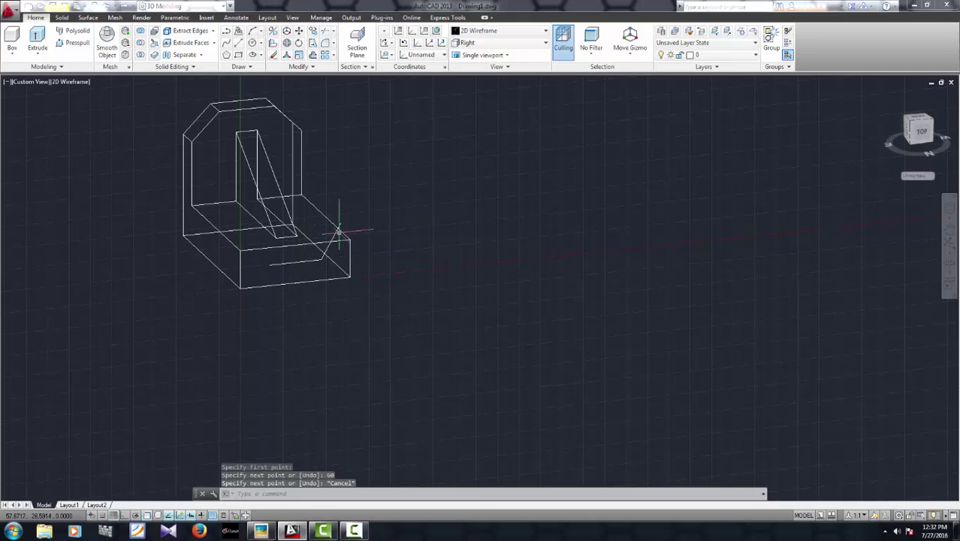
pyautogui.click(333, 236)
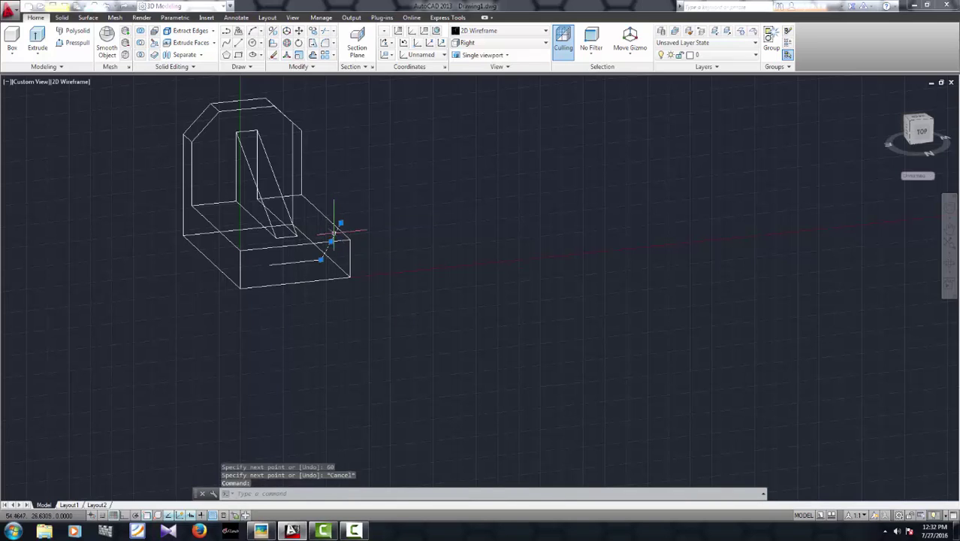
pyautogui.press('Delete')
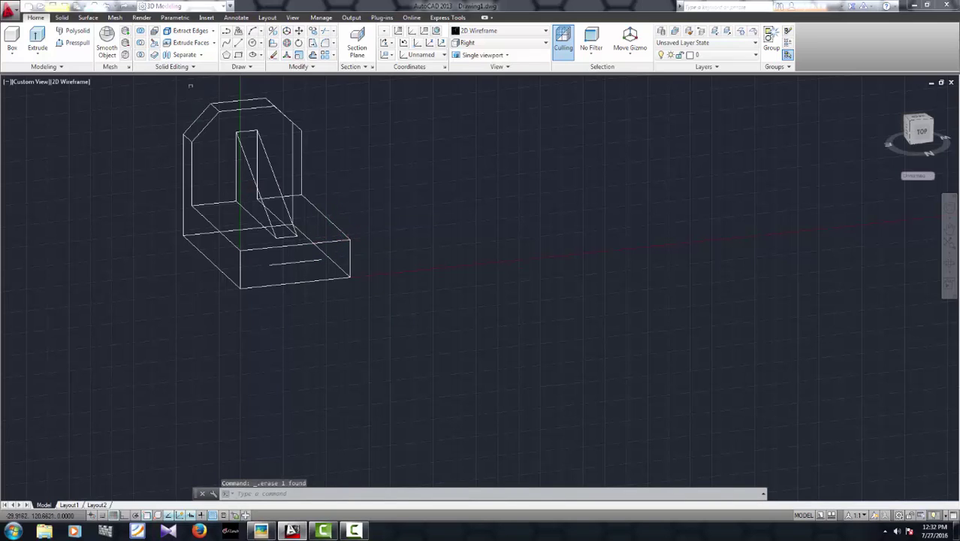
# - Redraw the slanted line from the guide line's end, then orbit to view it
pyautogui.click(238, 43)
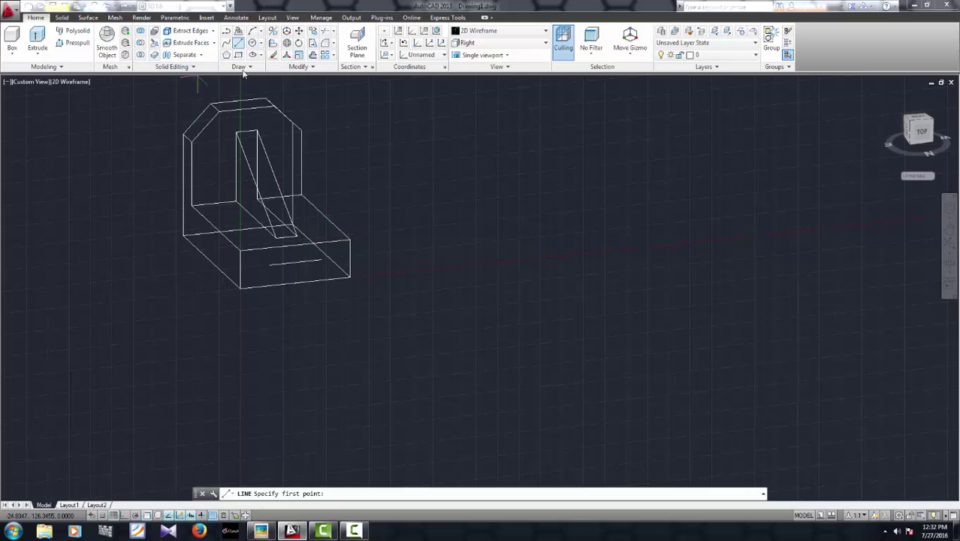
pyautogui.click(320, 259)
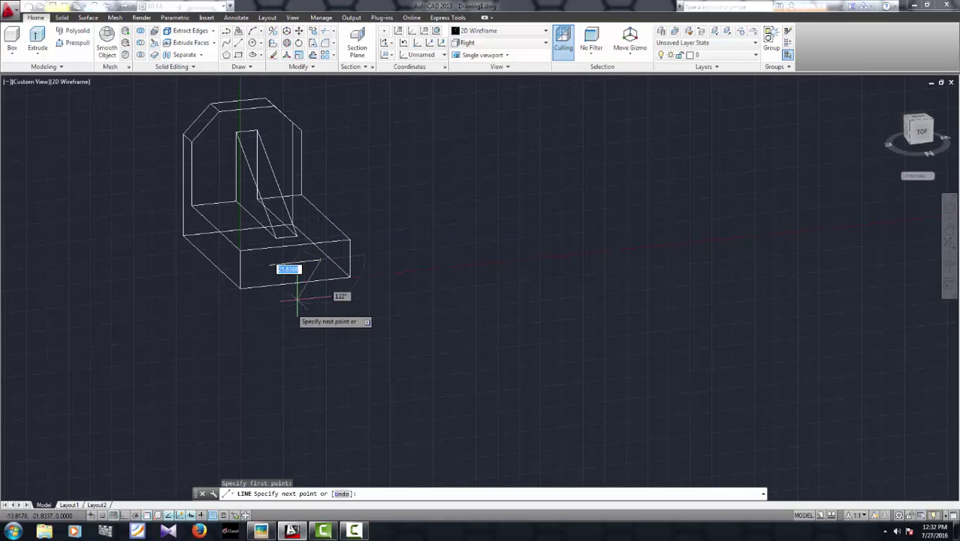
pyautogui.write('1')
pyautogui.press('Return')
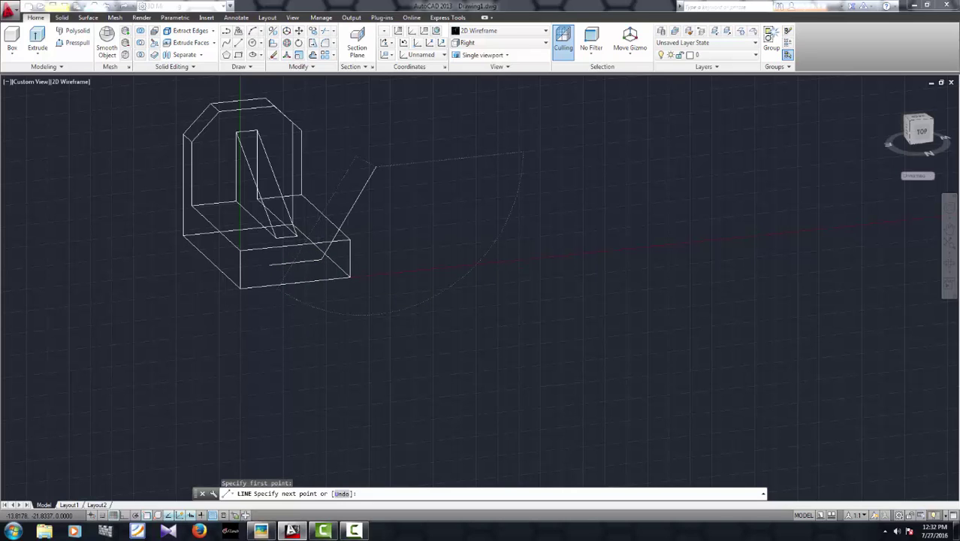
pyautogui.press('Return')
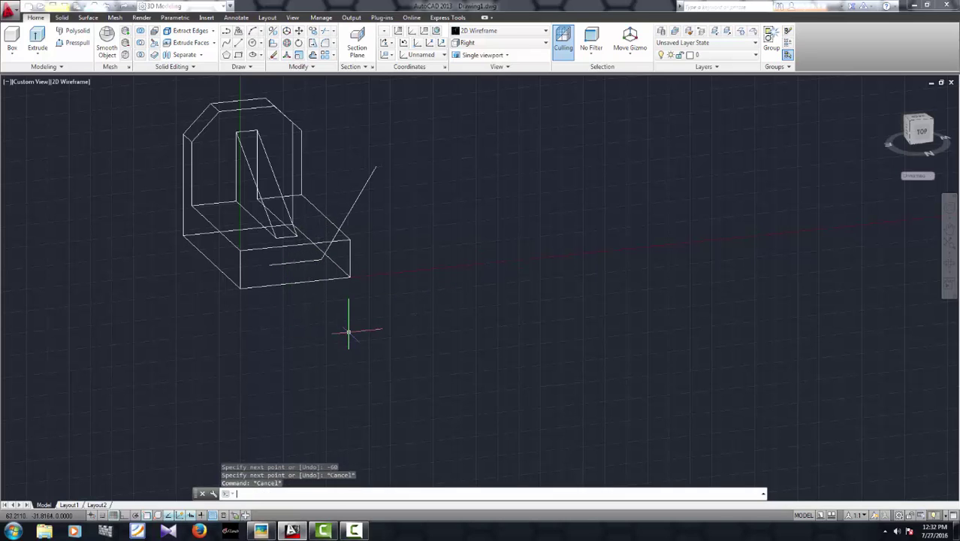
pyautogui.moveTo(358, 332)
pyautogui.keyDown('shift'); pyautogui.mouseDown(button='middle')
pyautogui.moveTo(399, 368)
pyautogui.moveTo(381, 275)
pyautogui.mouseUp(button='middle'); pyautogui.keyUp('shift')
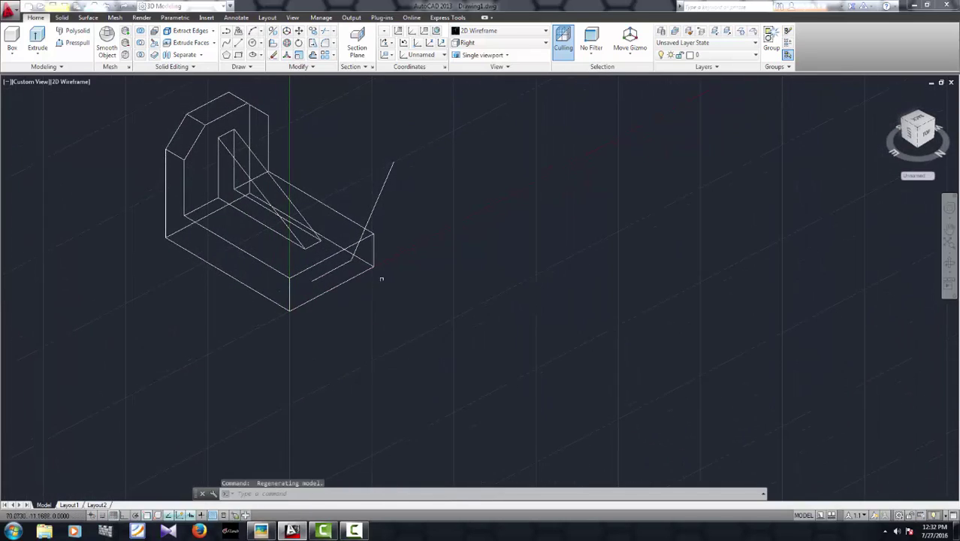
# - Erase the slanted line and draw a 12-unit line from the base's front face
pyautogui.click(382, 183)
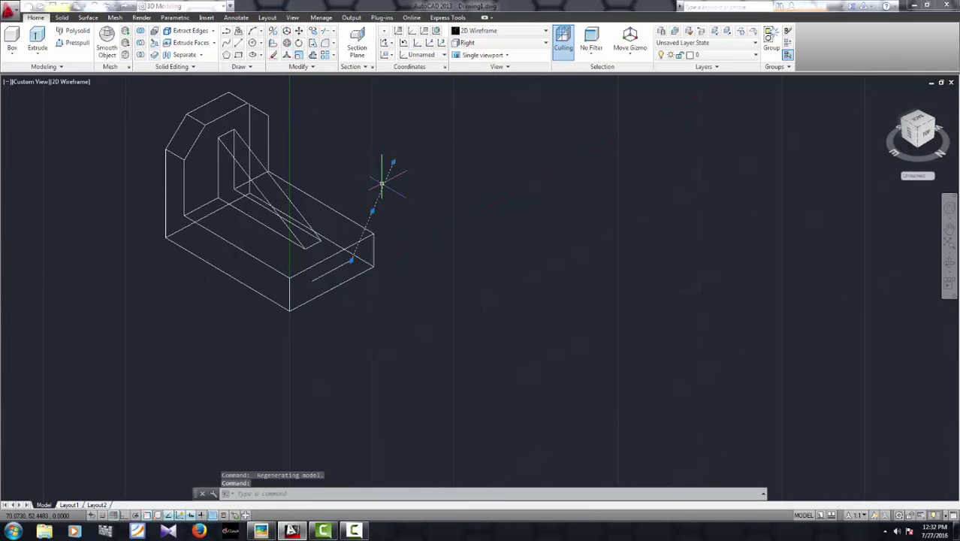
pyautogui.press('Delete')
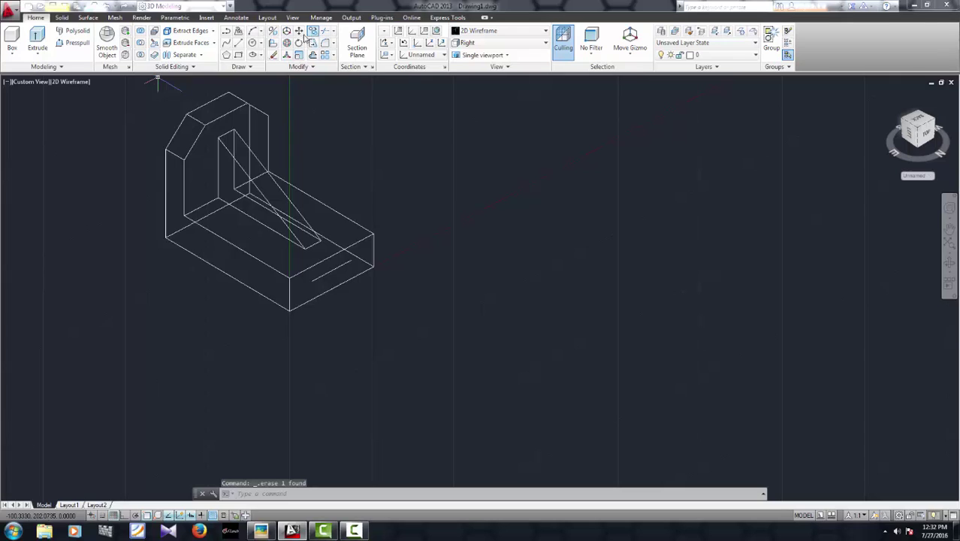
pyautogui.click(239, 44)
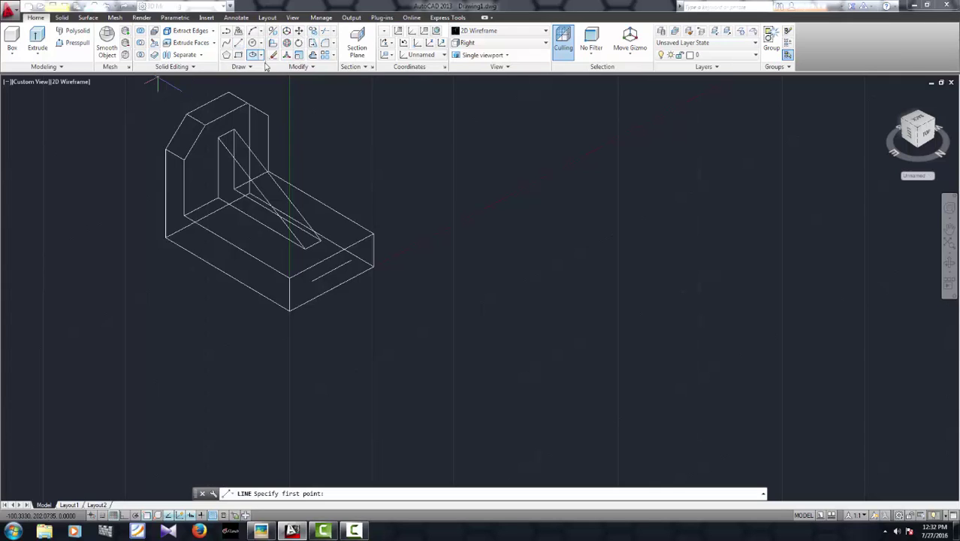
pyautogui.click(350, 260)
pyautogui.write('12')
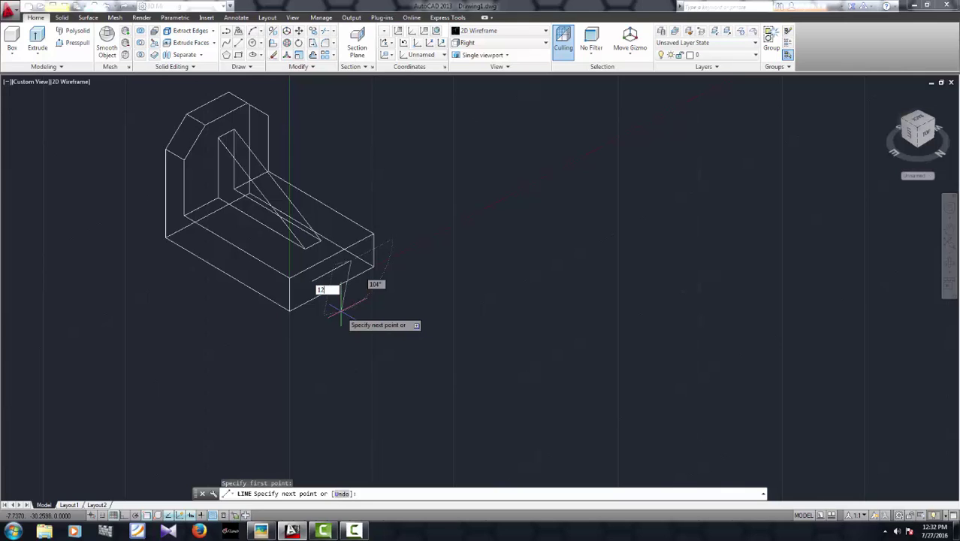
pyautogui.press('Return')
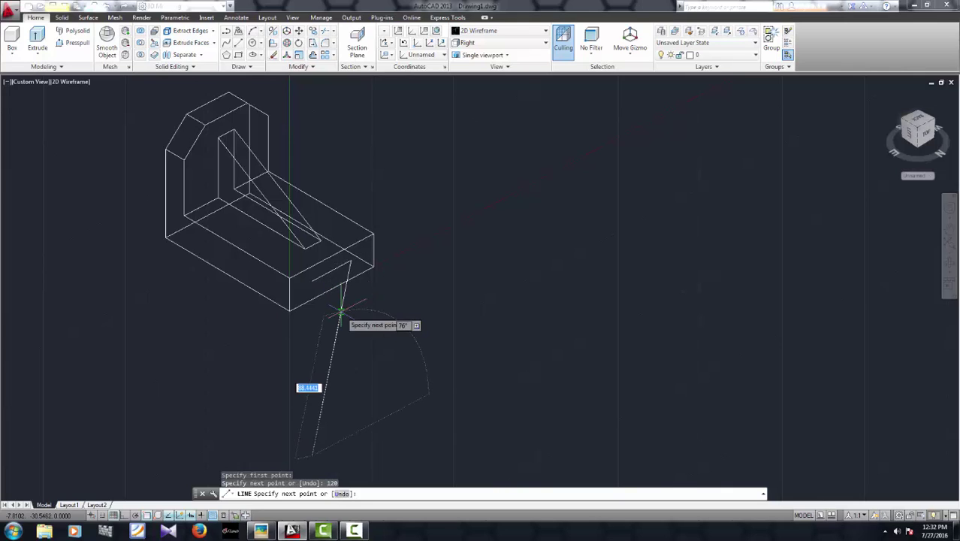
pyautogui.press('Escape')
# - Draw a -6 line segment on the base front and erase a stray segment
pyautogui.click(226, 43)
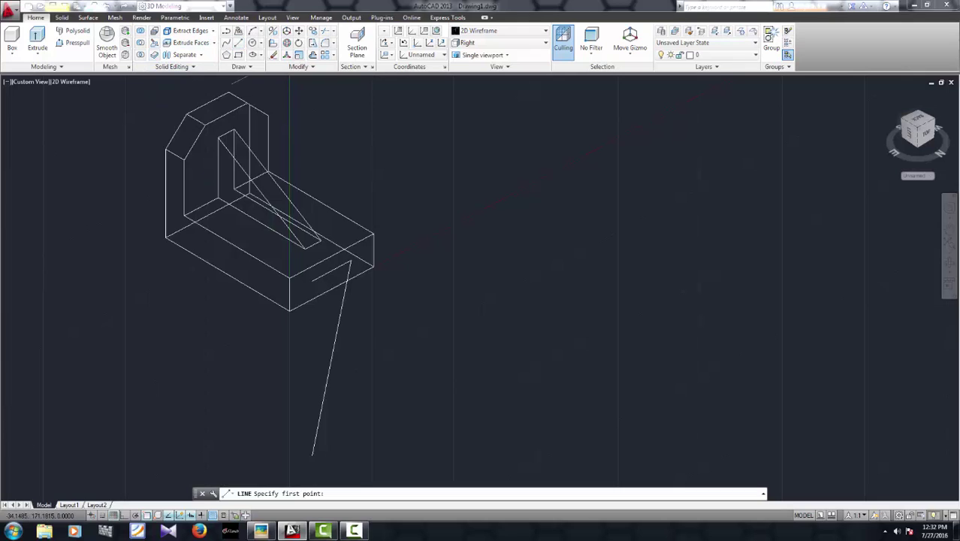
pyautogui.click(310, 279)
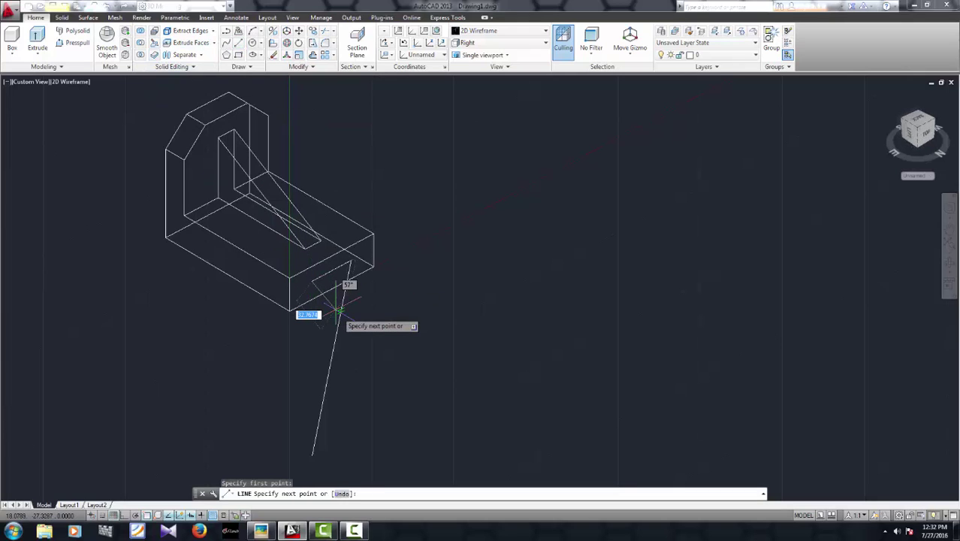
pyautogui.write('-60')
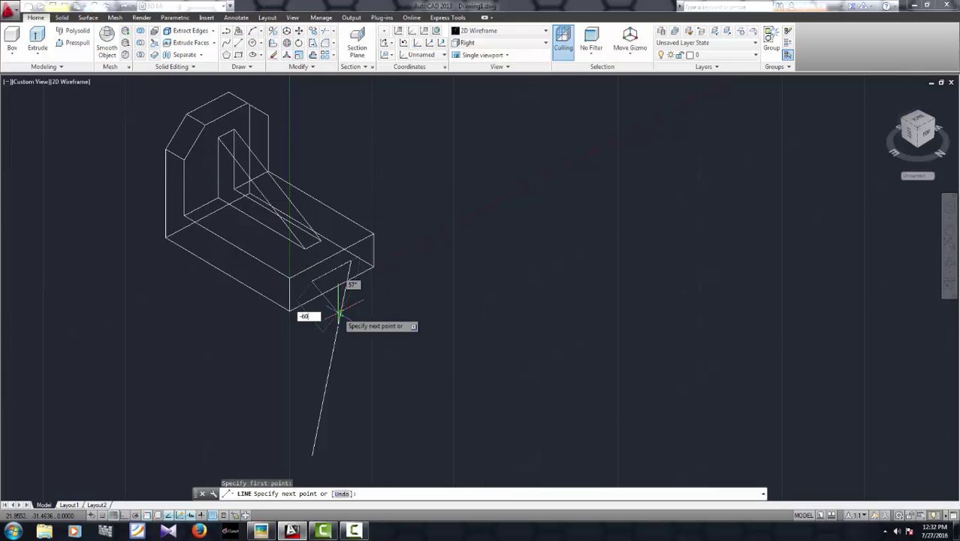
pyautogui.press('Return')
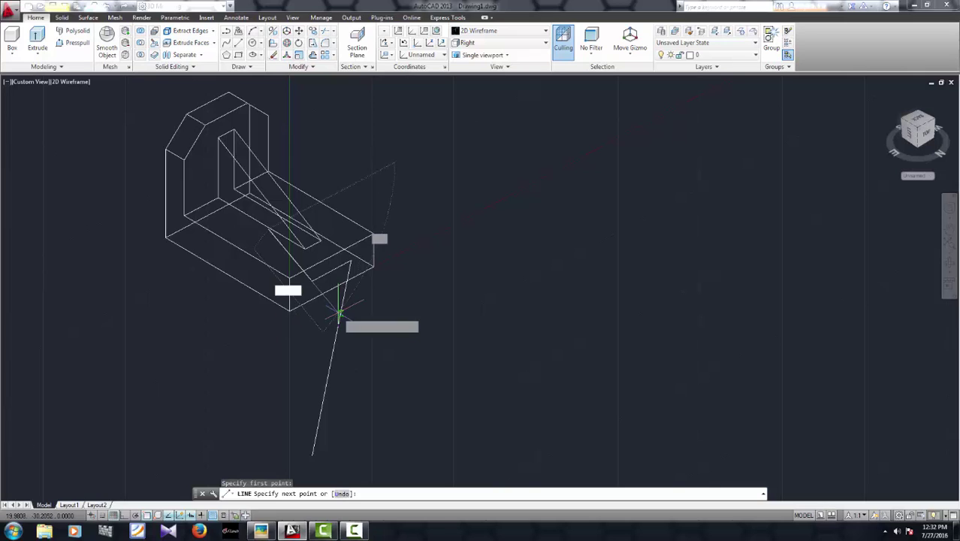
pyautogui.press('Escape')
pyautogui.click(277, 235)
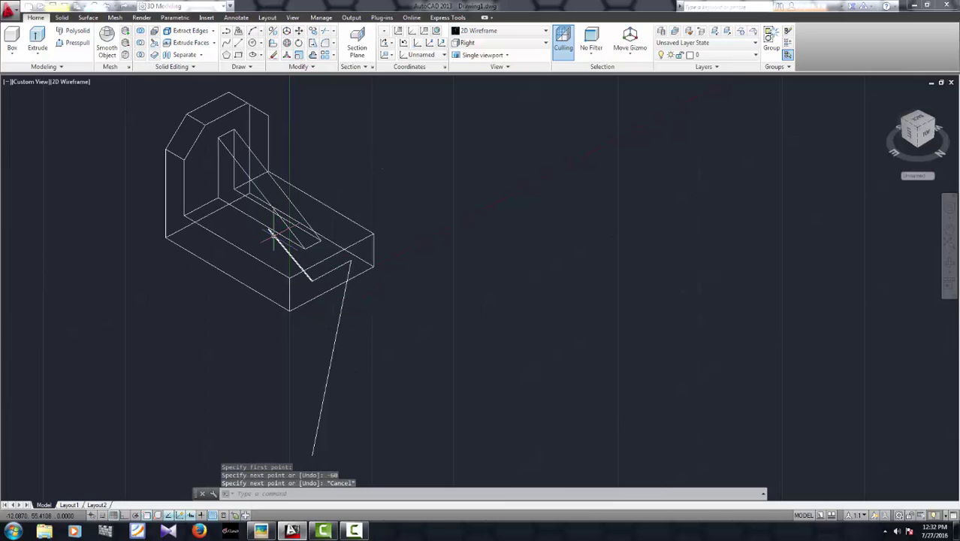
pyautogui.press('Delete')
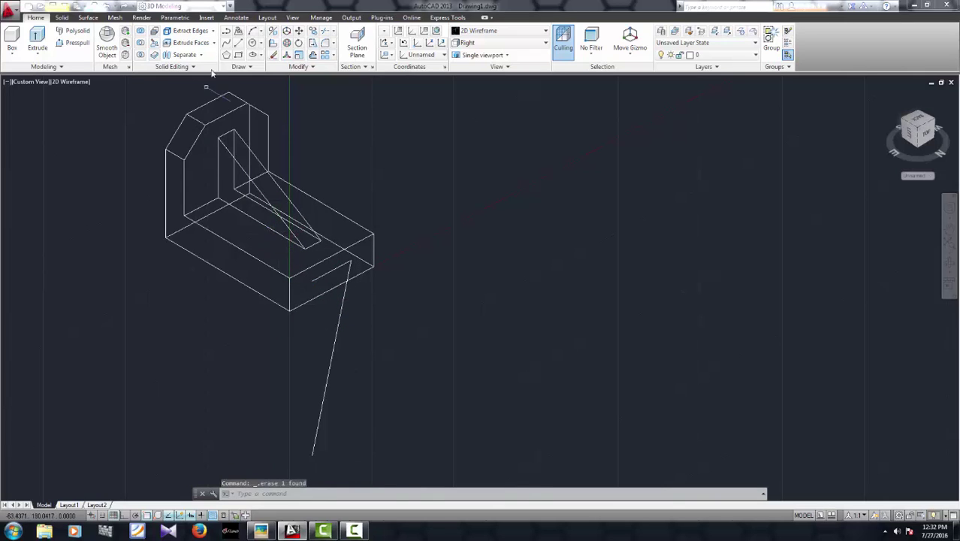
# - Draw a 60-unit angled line from the base's front face
pyautogui.click(238, 43)
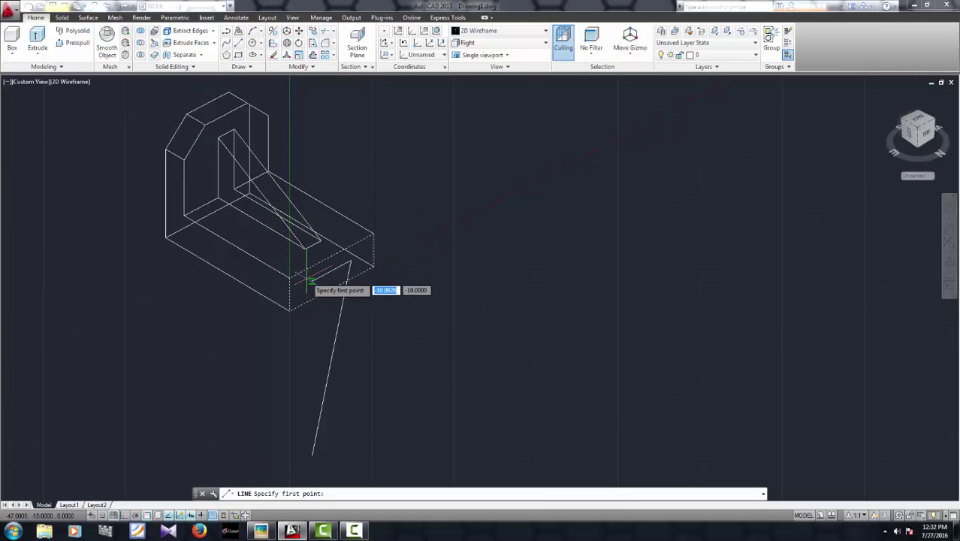
pyautogui.click(311, 281)
pyautogui.write('60')
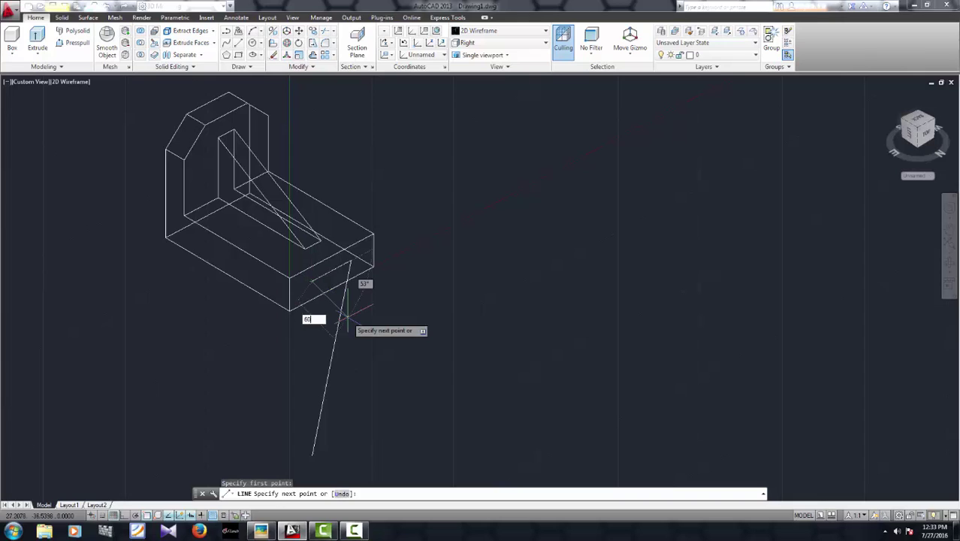
pyautogui.press('Return')
pyautogui.press('Escape')
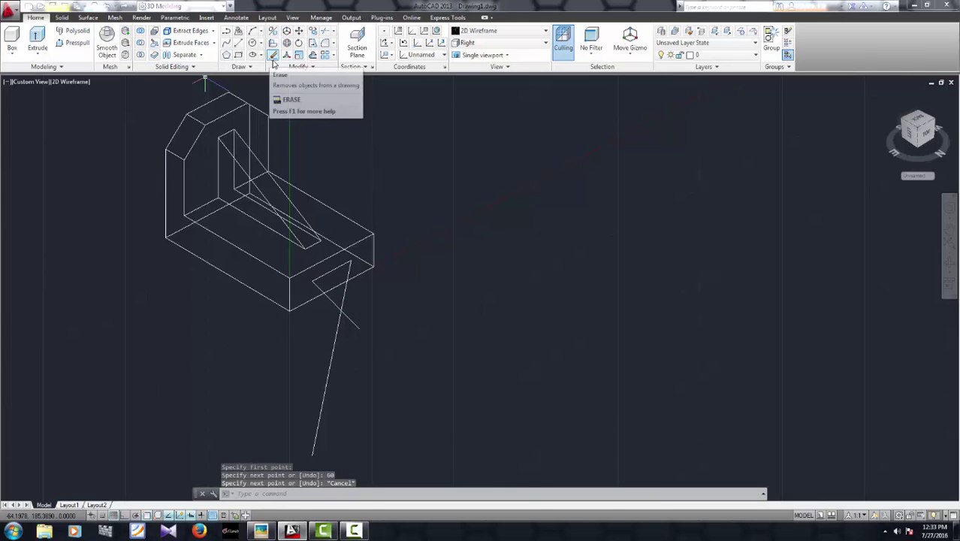
# - Trim the long and angled lines below the base edge, using all objects as cutting edges
pyautogui.click(328, 33)
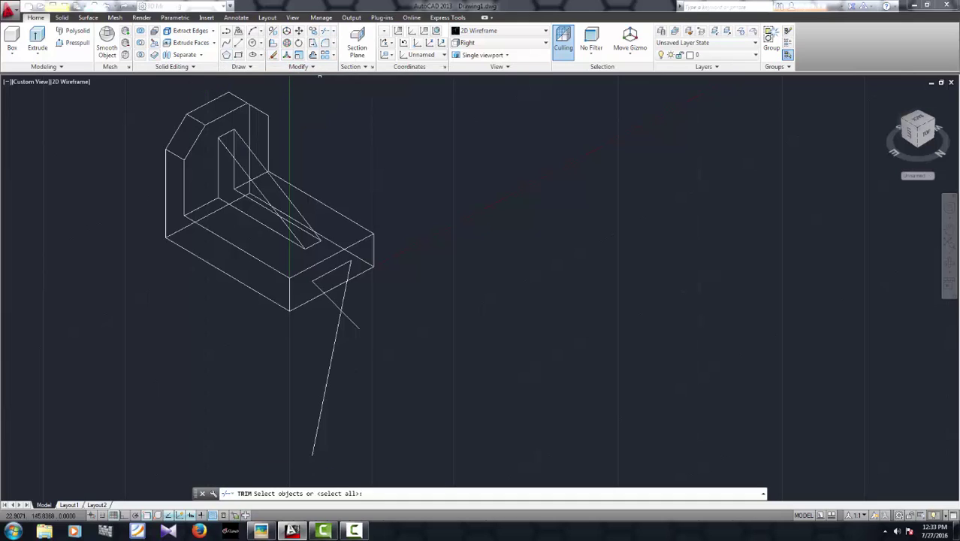
pyautogui.click(355, 321)
pyautogui.press('Escape')
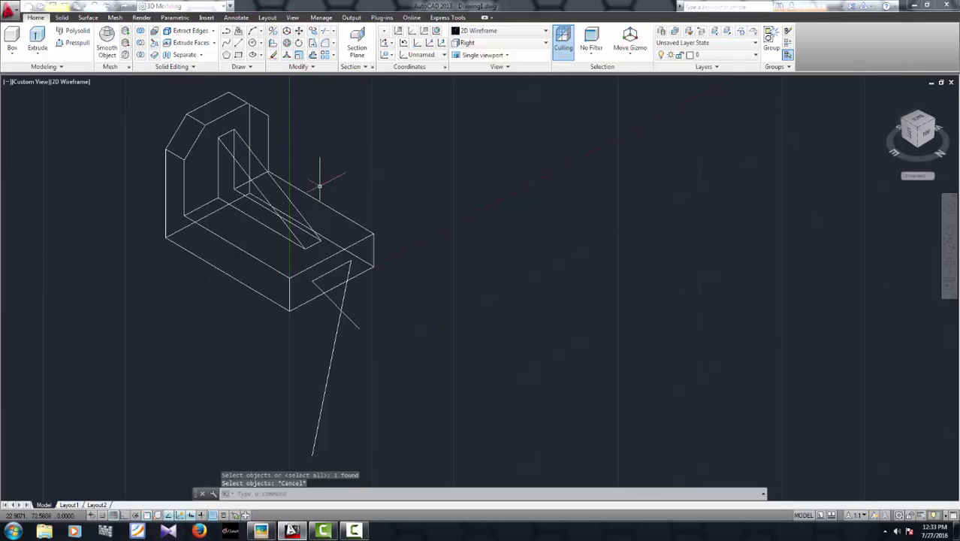
pyautogui.click(327, 33)
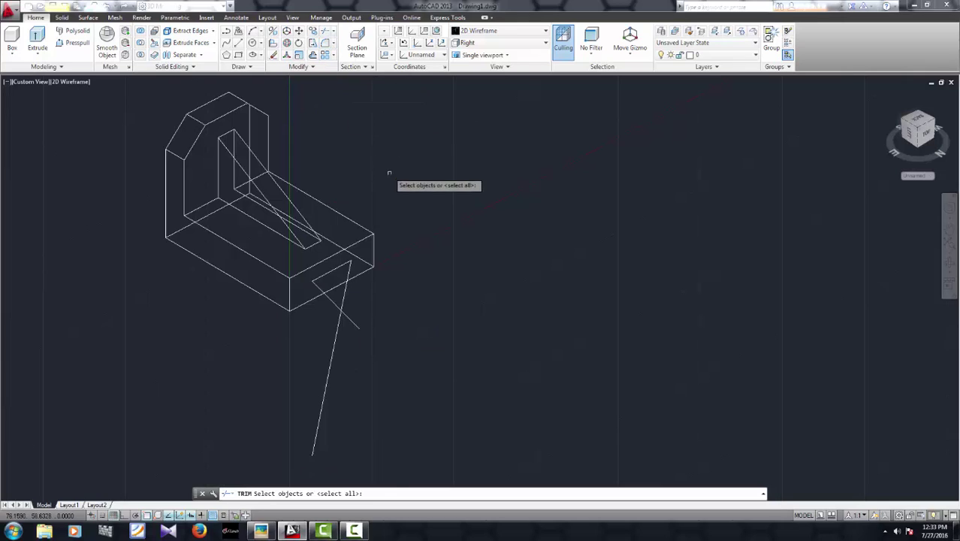
pyautogui.press('Return')
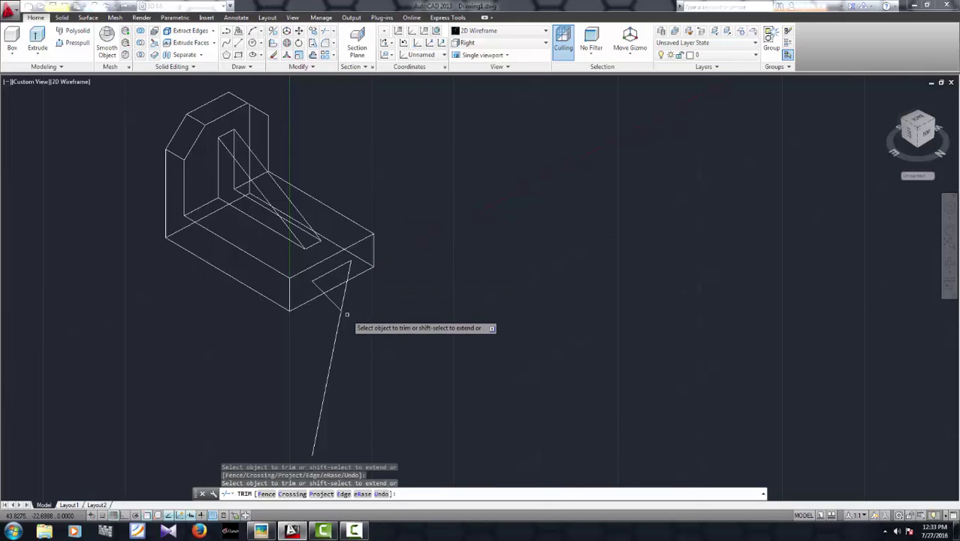
pyautogui.click(342, 313)
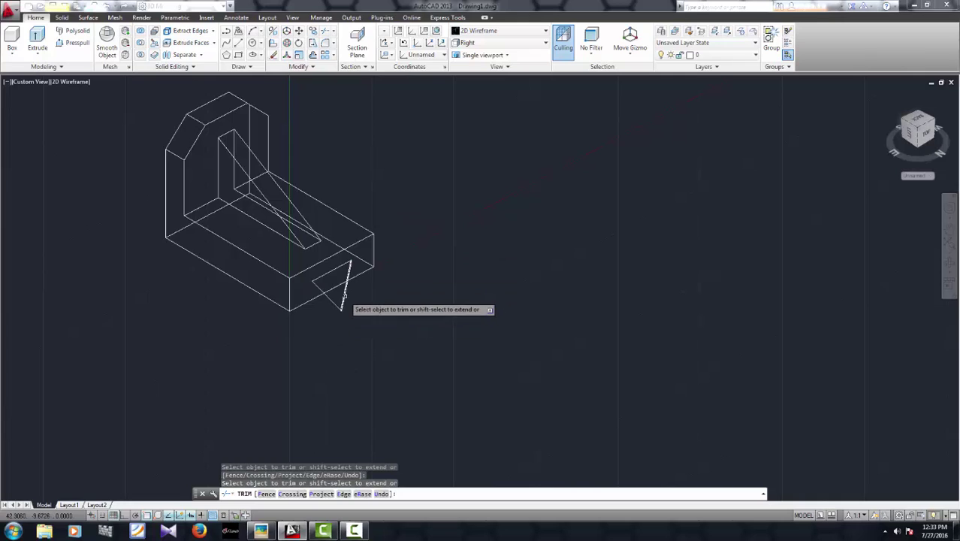
pyautogui.click(344, 298)
pyautogui.click(329, 300)
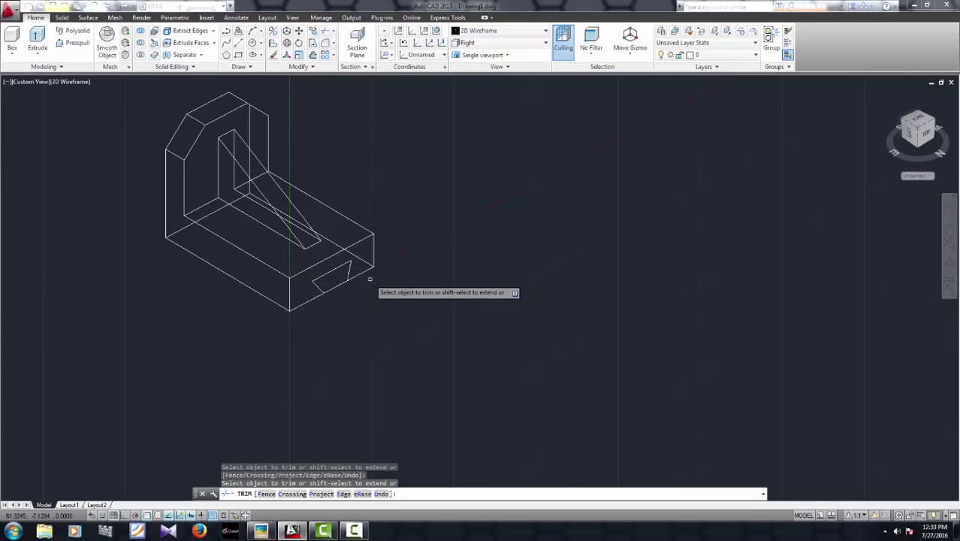
pyautogui.press('Escape')
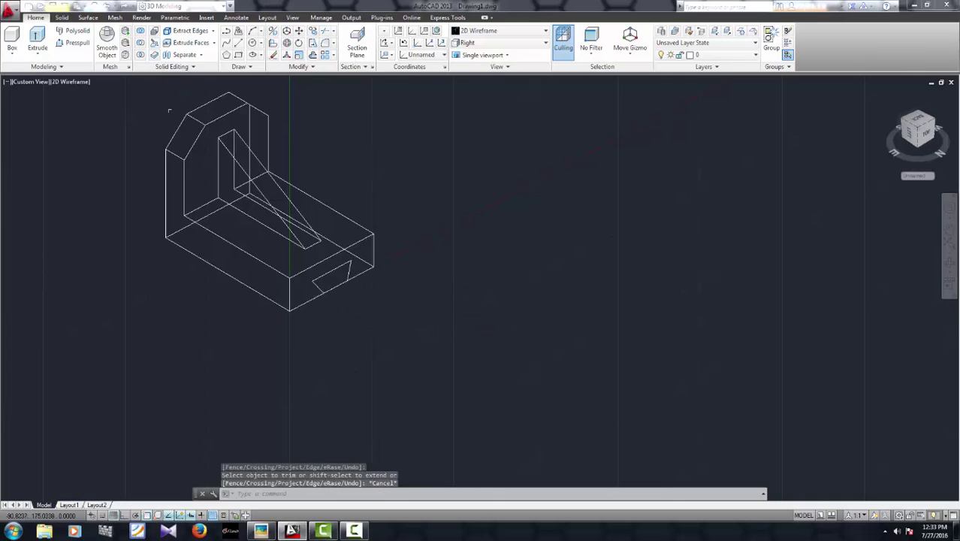
# - Make a region from the edges of the triangular slot outline
pyautogui.click(239, 67)
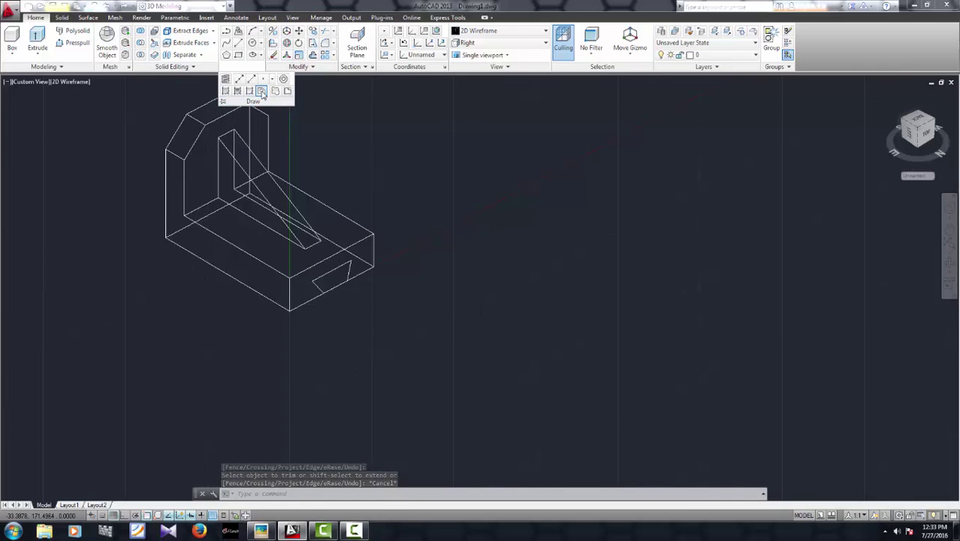
pyautogui.click(260, 91)
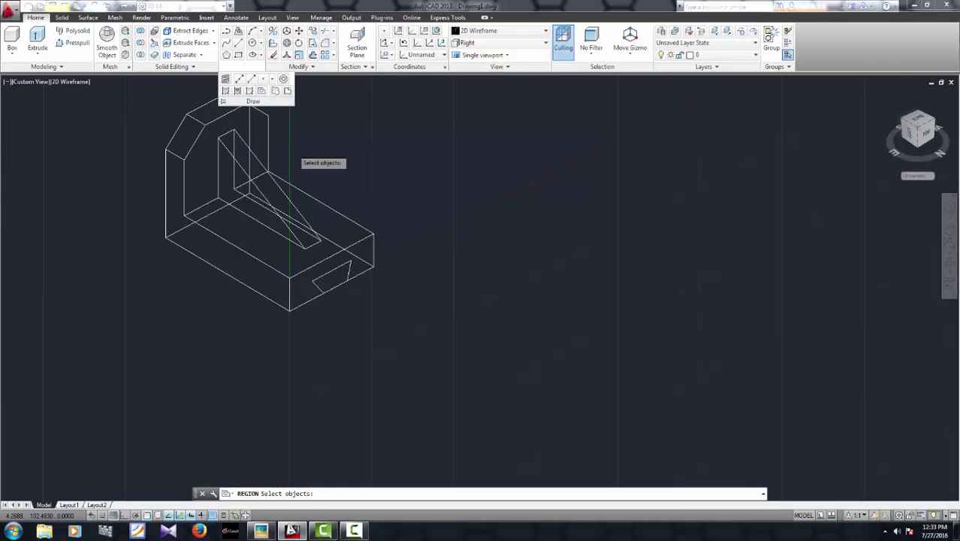
pyautogui.click(348, 269)
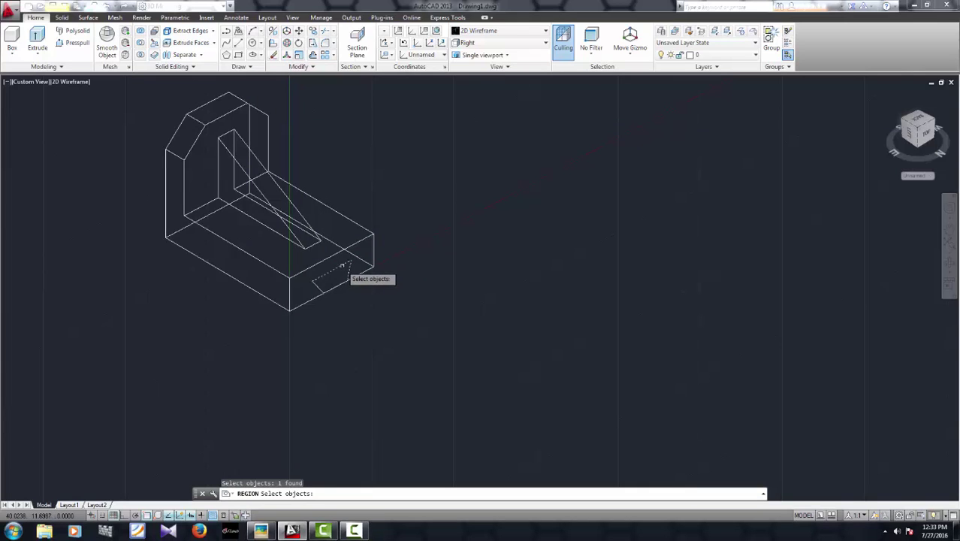
pyautogui.click(338, 264)
pyautogui.click(319, 285)
pyautogui.click(332, 286)
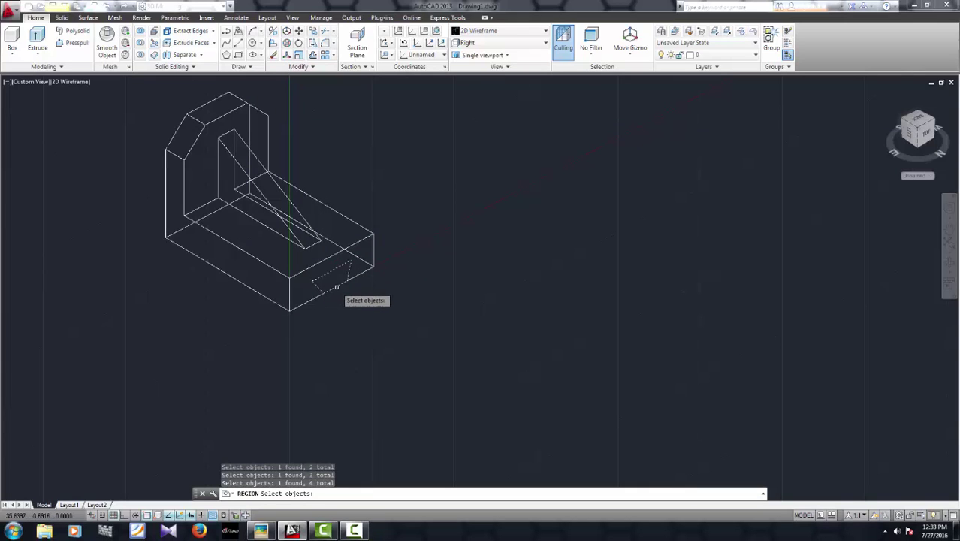
pyautogui.press('Return')
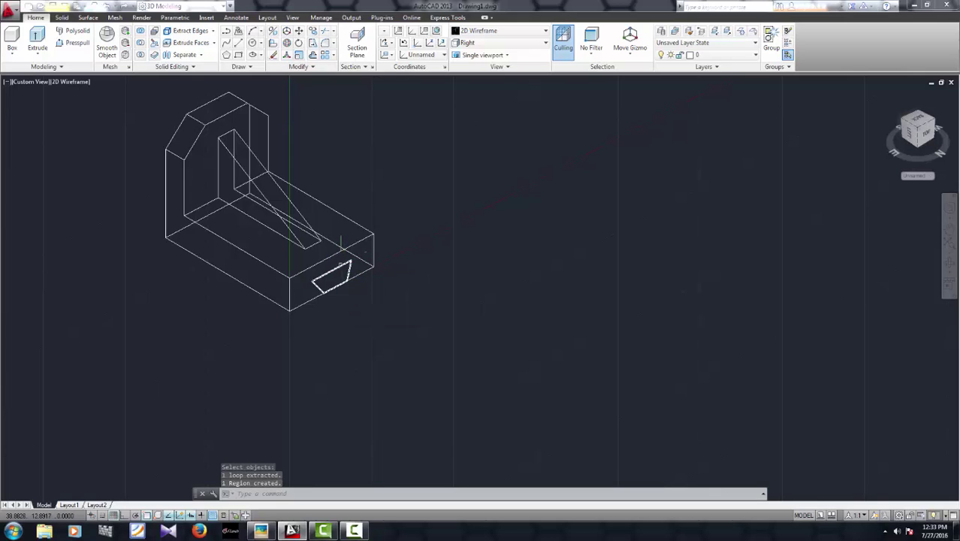
# - Extrude the triangular slot region back through the full length of the base
pyautogui.click(42, 45)
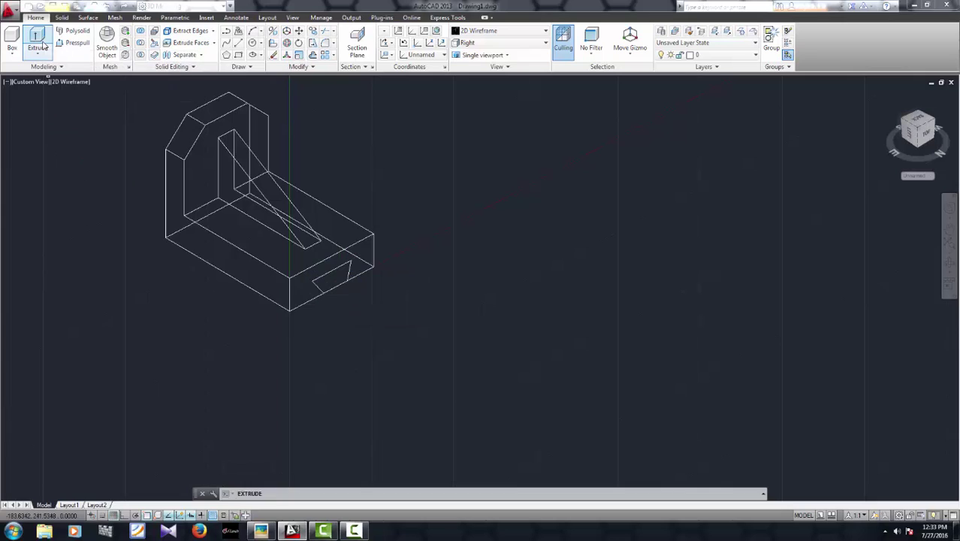
pyautogui.click(324, 276)
pyautogui.press('Return')
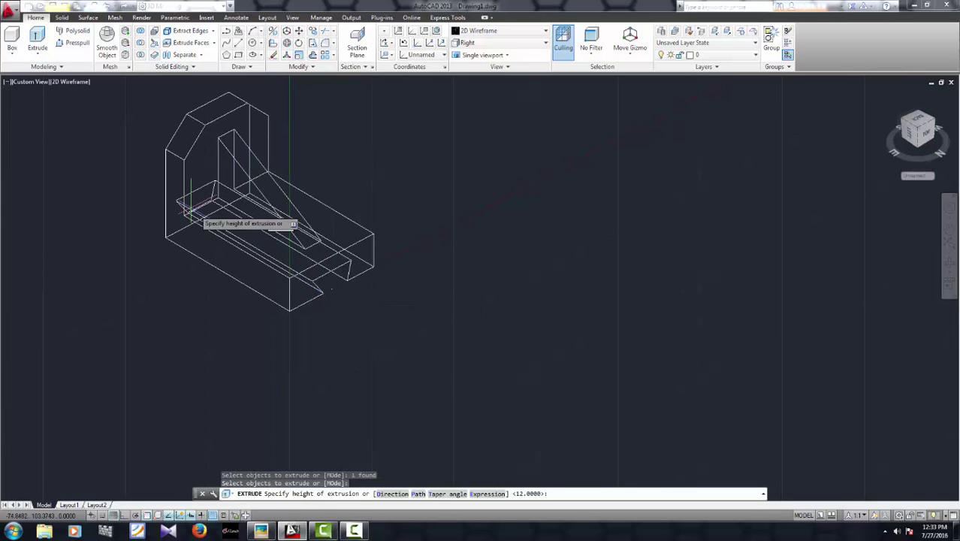
pyautogui.click(140, 163)
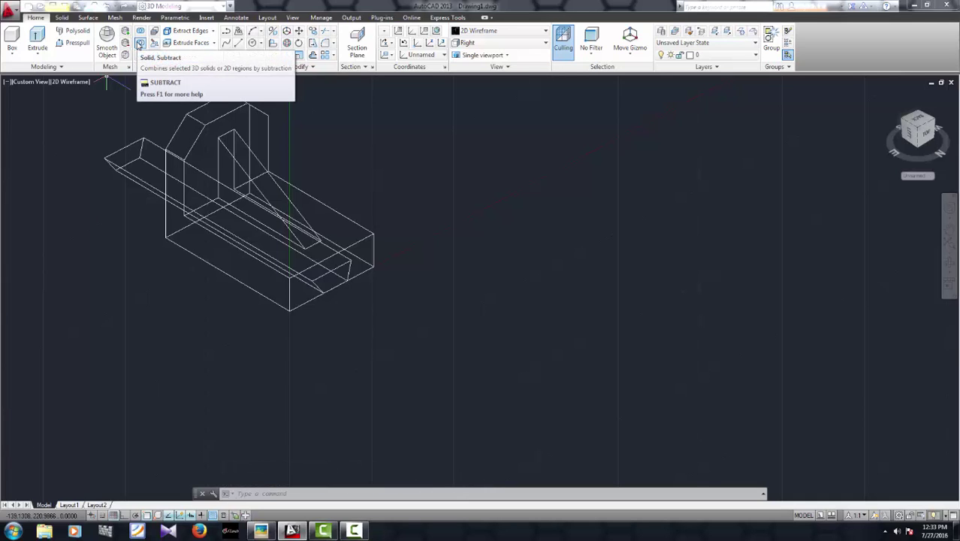
# - Subtract the slot prism from the bracket solid to cut the dovetail groove
pyautogui.click(140, 43)
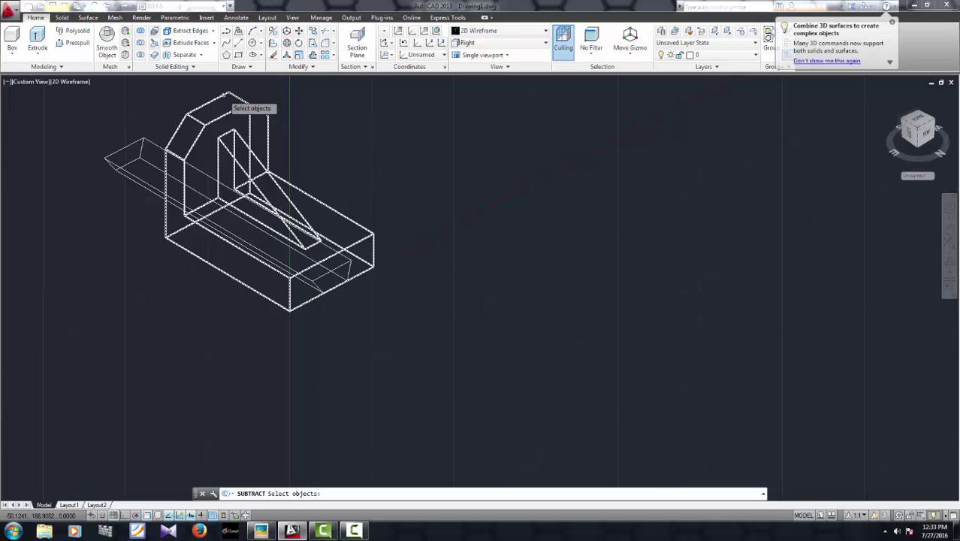
pyautogui.click(227, 95)
pyautogui.press('Return')
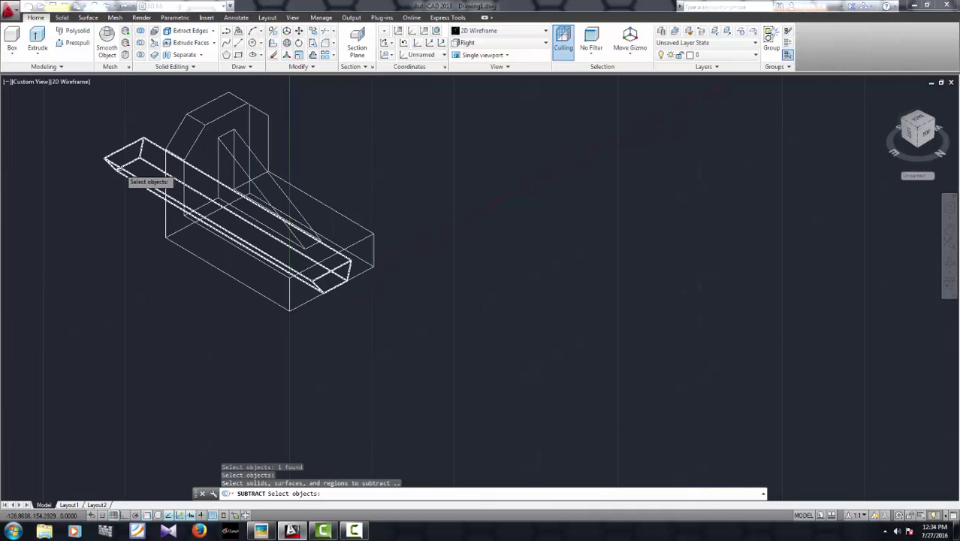
pyautogui.click(119, 168)
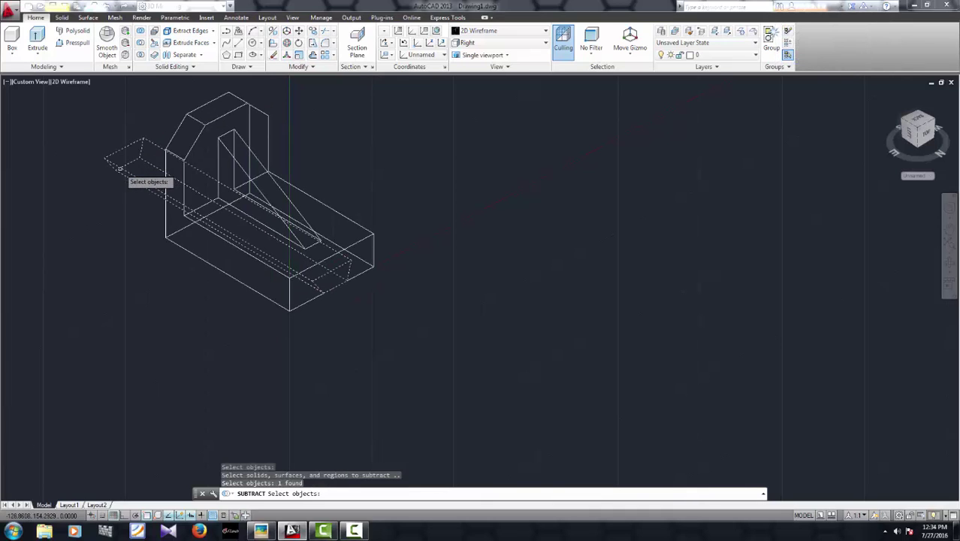
pyautogui.press('Return')
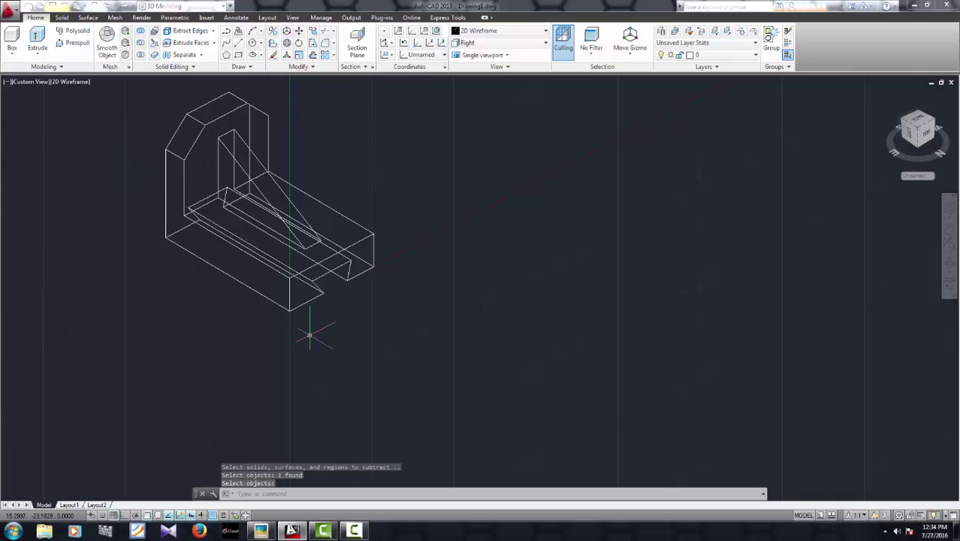
# - Turn off the grid, apply the Realistic visual style, orbit the bracket, and show the reference
pyautogui.click(114, 515)
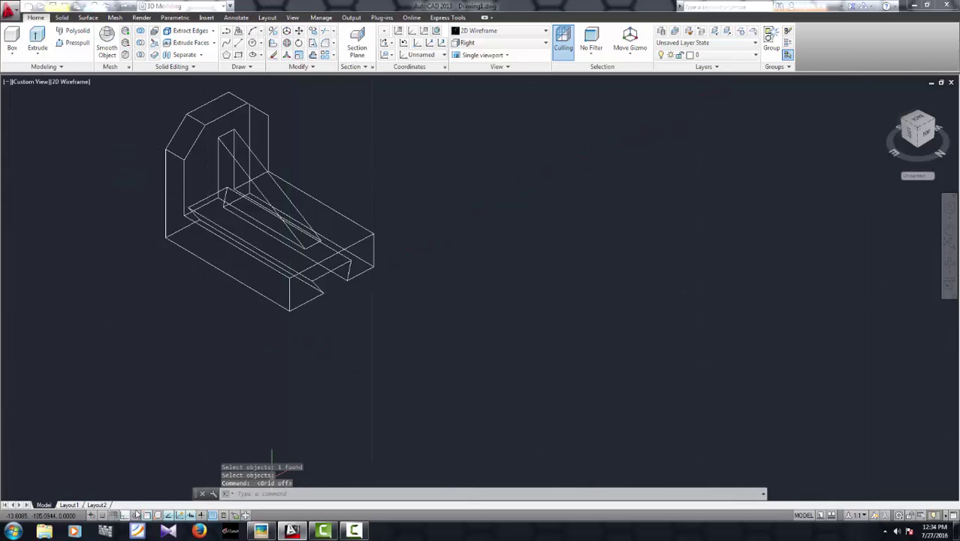
pyautogui.moveTo(332, 401)
pyautogui.mouseDown(button='middle')
pyautogui.moveTo(383, 403)
pyautogui.moveTo(380, 458)
pyautogui.moveTo(458, 388)
pyautogui.moveTo(397, 397)
pyautogui.moveTo(223, 384)
pyautogui.moveTo(254, 389)
pyautogui.mouseUp(button='middle')
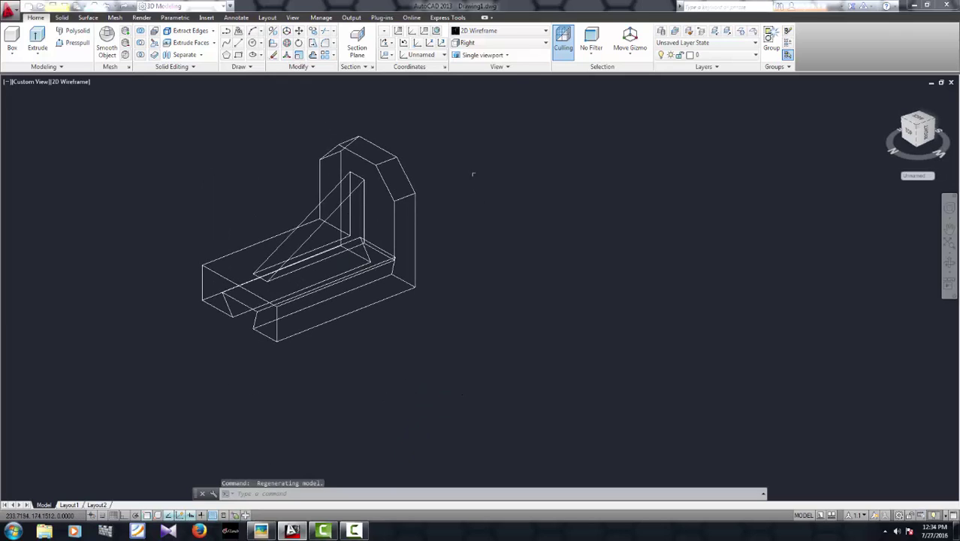
pyautogui.click(546, 30)
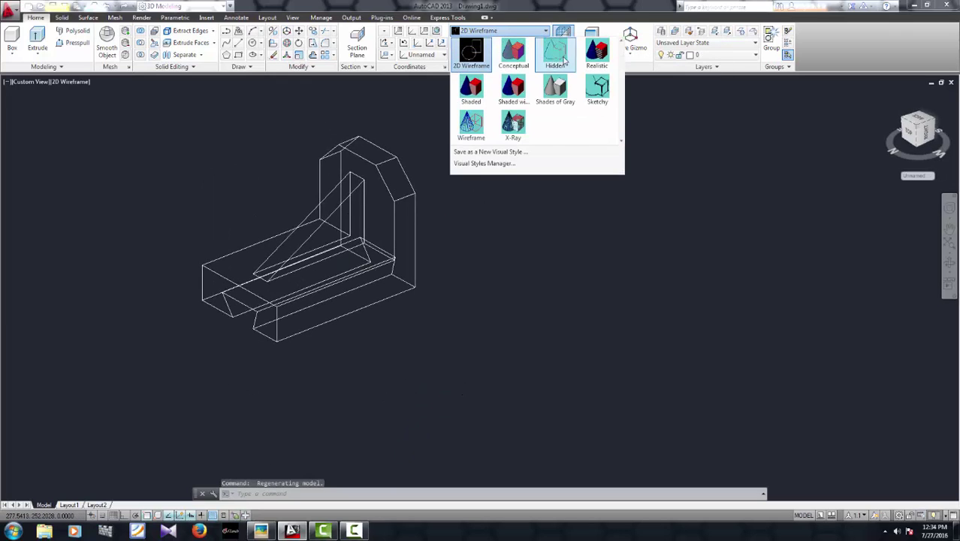
pyautogui.click(596, 75)
pyautogui.moveTo(536, 190)
pyautogui.keyDown('shift'); pyautogui.mouseDown(button='middle')
pyautogui.moveTo(540, 229)
pyautogui.moveTo(676, 189)
pyautogui.moveTo(521, 264)
pyautogui.moveTo(299, 250)
pyautogui.moveTo(17, 208)
pyautogui.mouseUp(button='middle'); pyautogui.keyUp('shift')
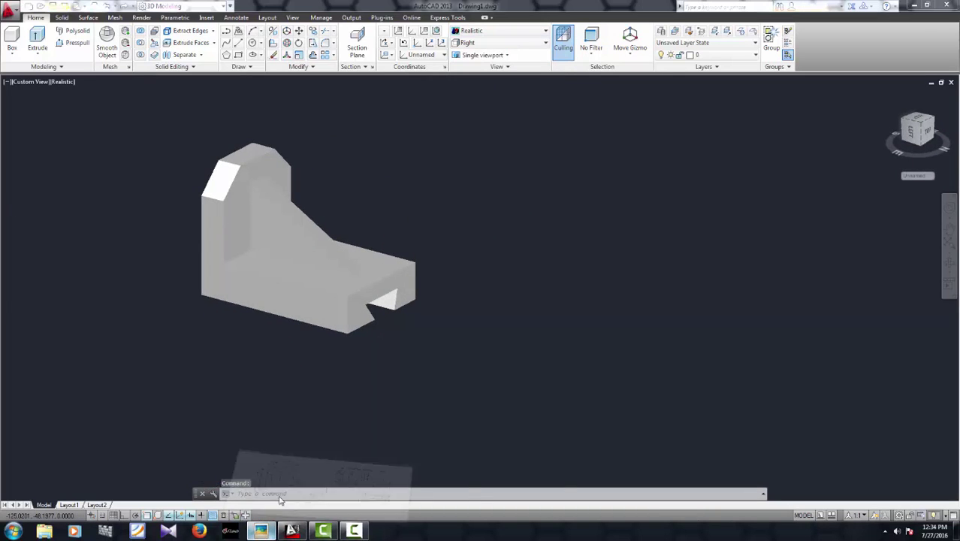
pyautogui.click(261, 532)
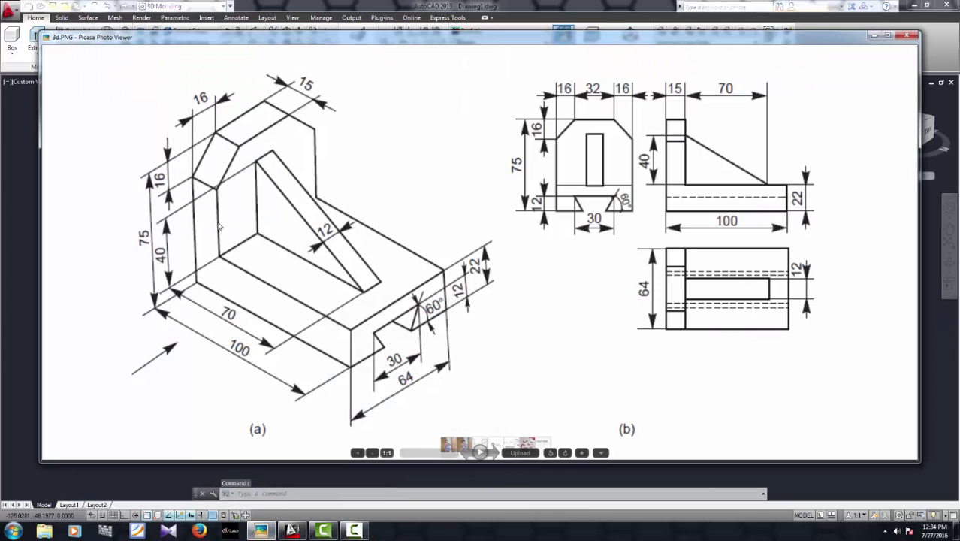
# - Close the reference drawing, then orbit and pan the bracket to show the rib side
pyautogui.click(876, 35)
pyautogui.moveTo(552, 218)
pyautogui.keyDown('shift'); pyautogui.mouseDown(button='middle')
pyautogui.moveTo(488, 253)
pyautogui.moveTo(374, 279)
pyautogui.moveTo(538, 261)
pyautogui.moveTo(264, 272)
pyautogui.moveTo(330, 225)
pyautogui.moveTo(384, 164)
pyautogui.mouseUp(button='middle'); pyautogui.keyUp('shift')
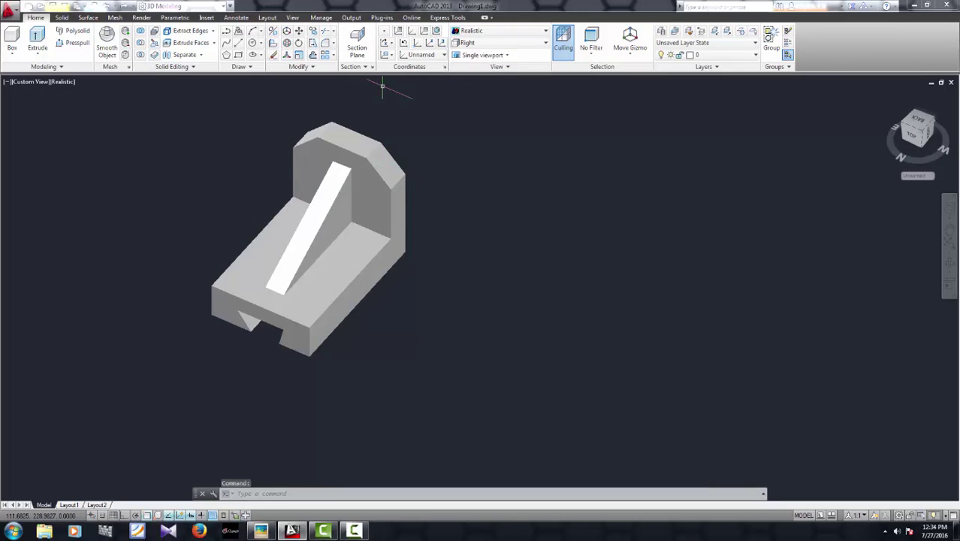
pyautogui.moveTo(382, 88); pyautogui.dragTo(446, 269, button='middle')
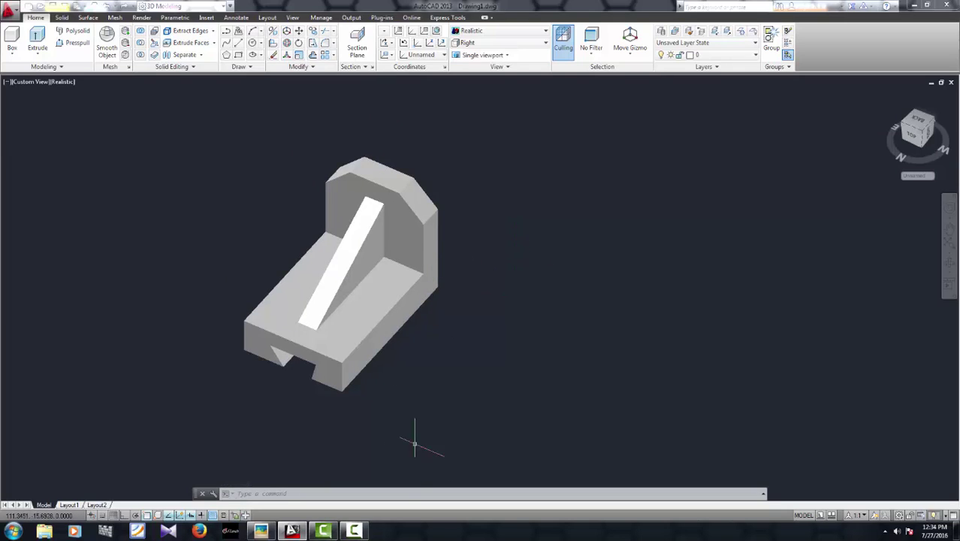
pyautogui.moveTo(323, 532)
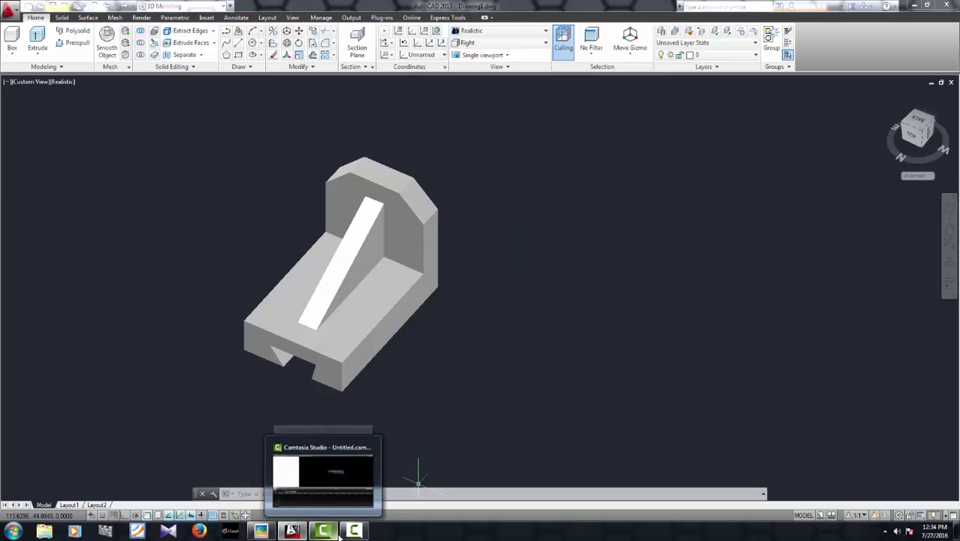
pyautogui.click(339, 534)
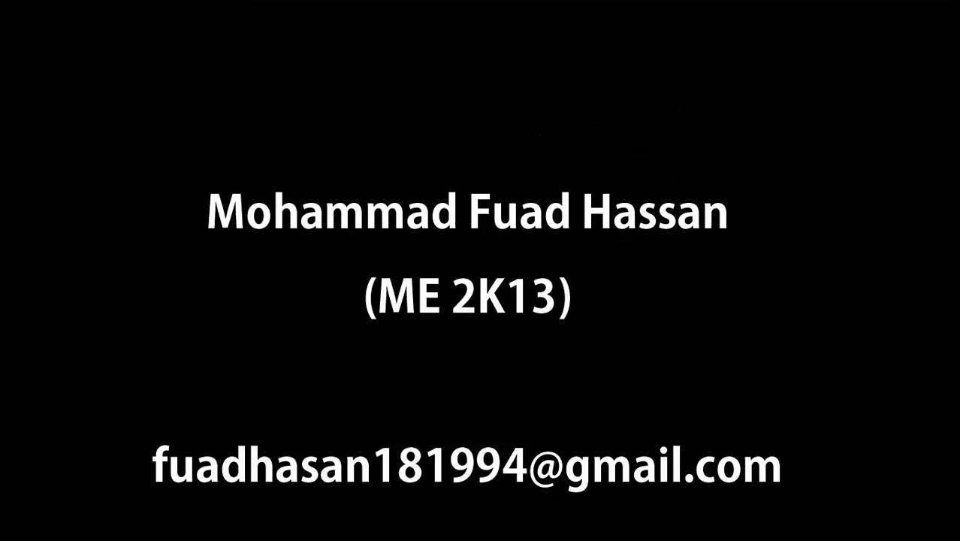